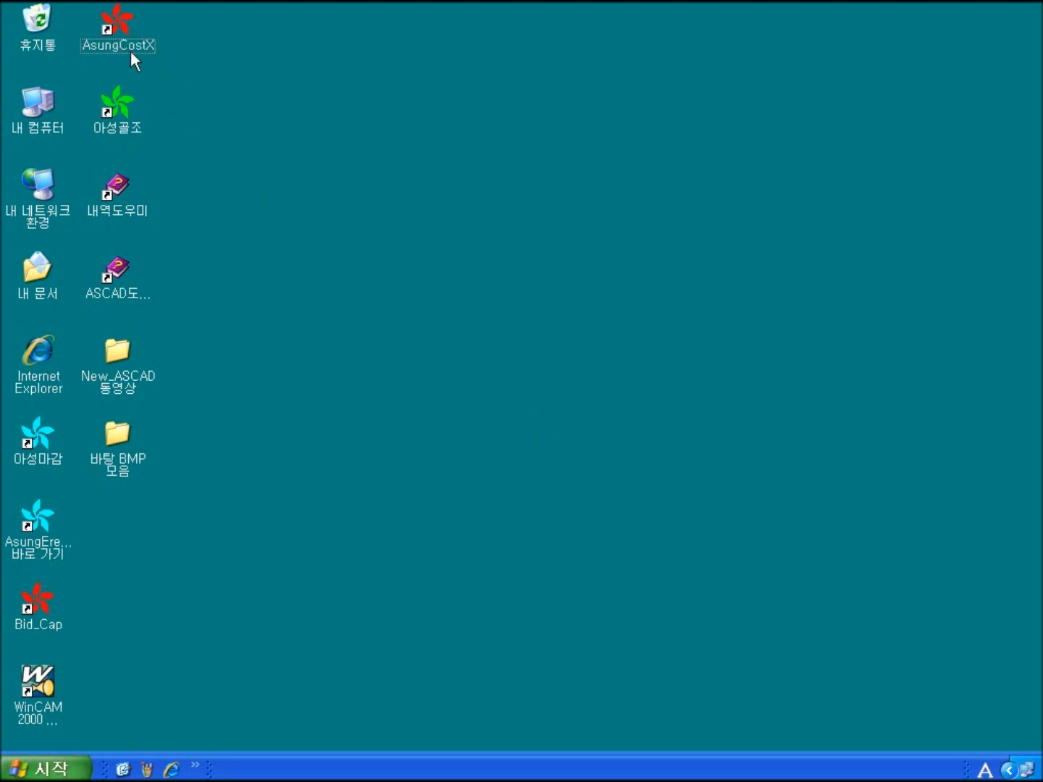
- Open AsungCost and start a new project with 아성신축공사 as its project name (공사명)
double_click(120, 45)
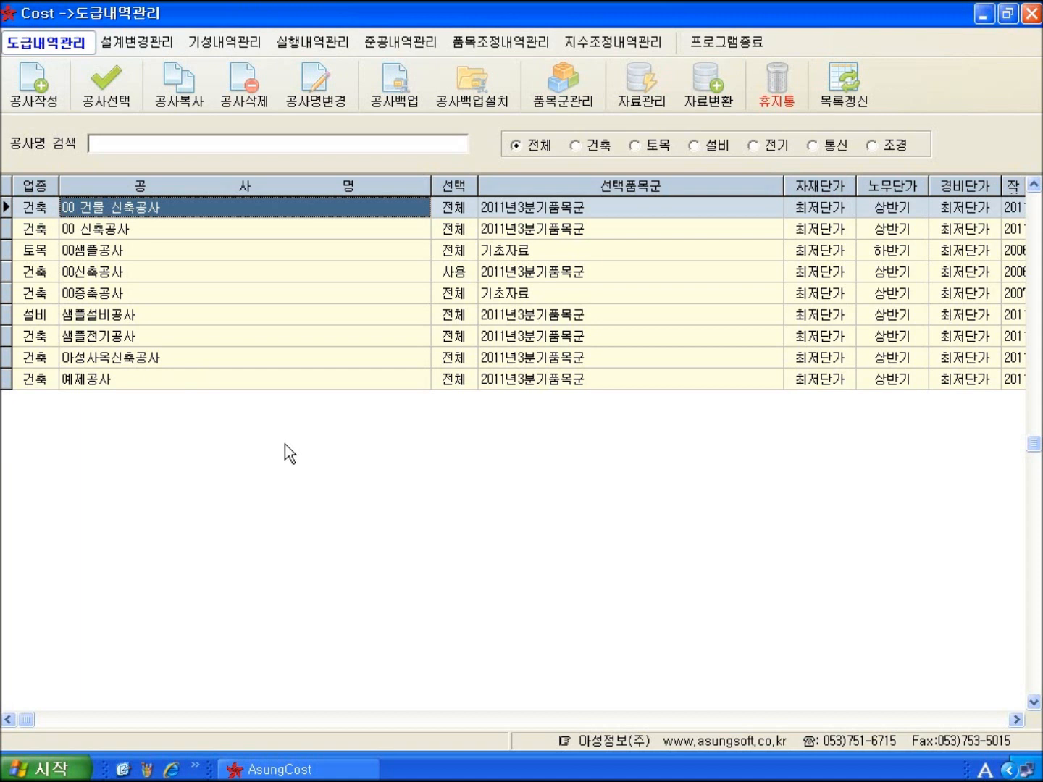
left_click(35, 94)
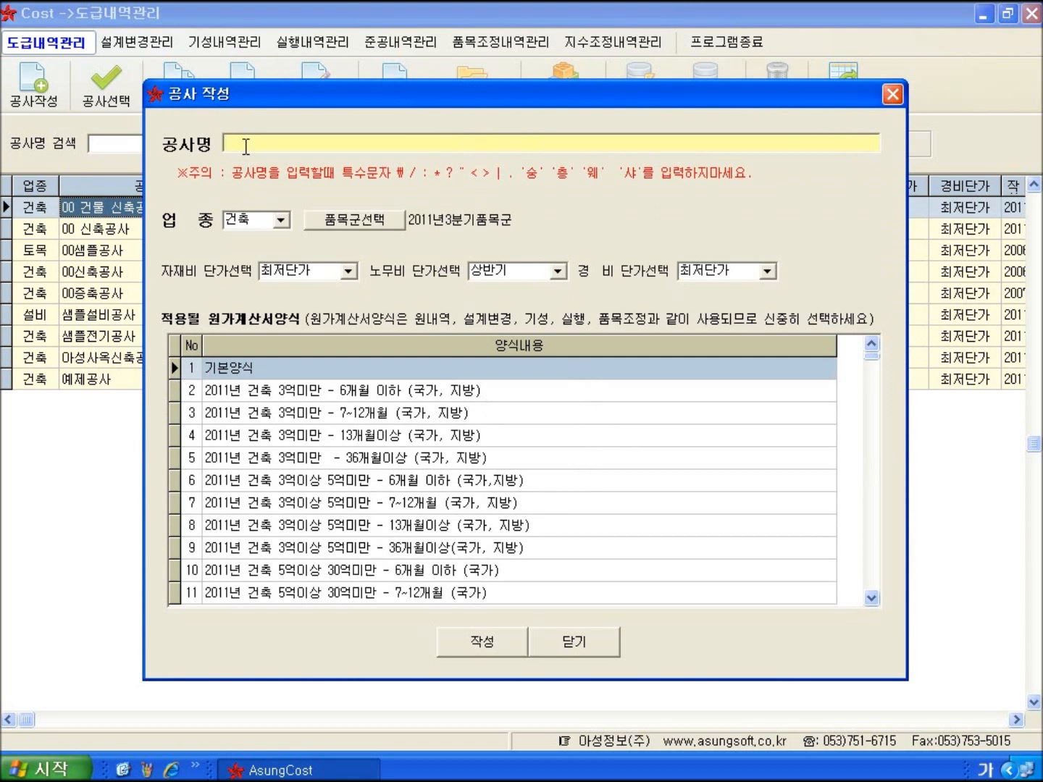
type("아성")
type("신축공ㅅ")
type("ㅏ")
- Look through the available work types (업종) for the new project, leaving 건축 selected
left_click(257, 221)
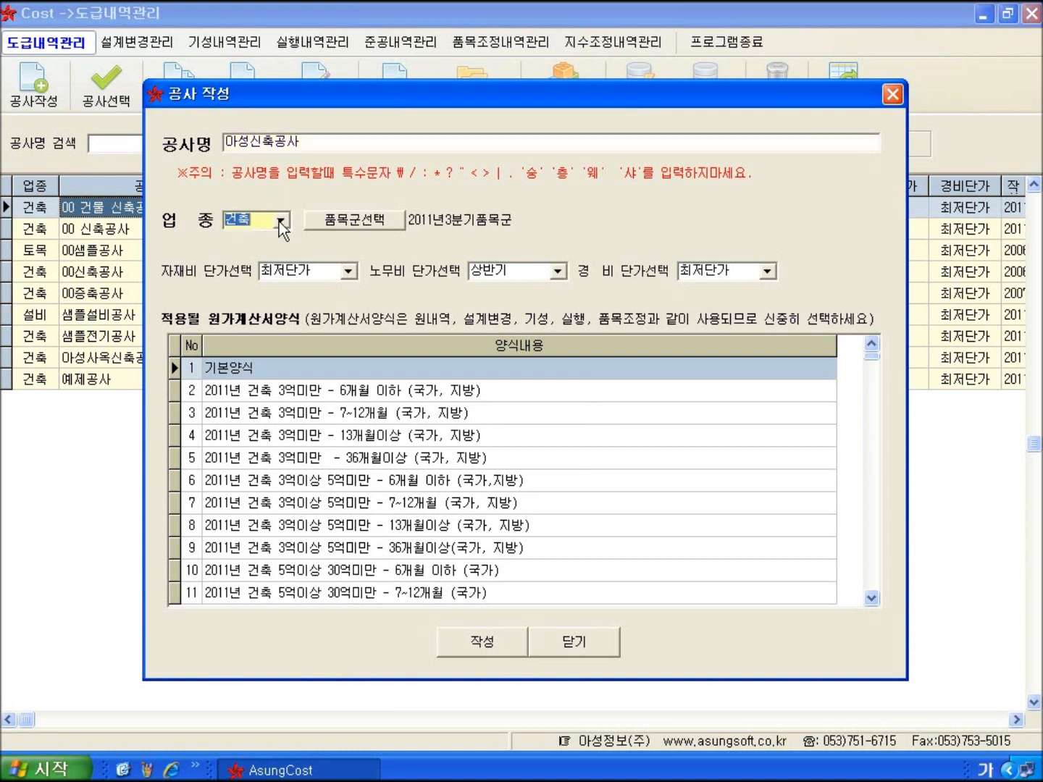
left_click(283, 218)
left_click(284, 220)
left_click(284, 219)
left_click(284, 220)
- Assign the item group 2011년3분기(하반기실적공사비포함) to the project and check the material unit price options, keeping 최저단가
left_click(362, 221)
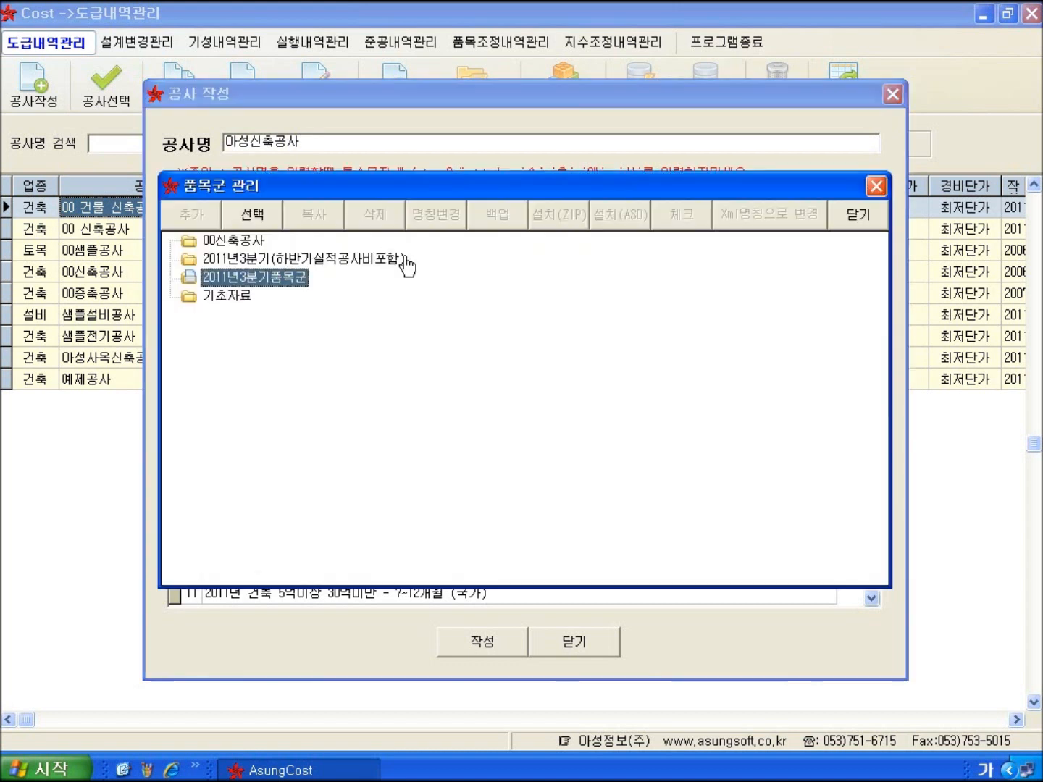
left_click(304, 259)
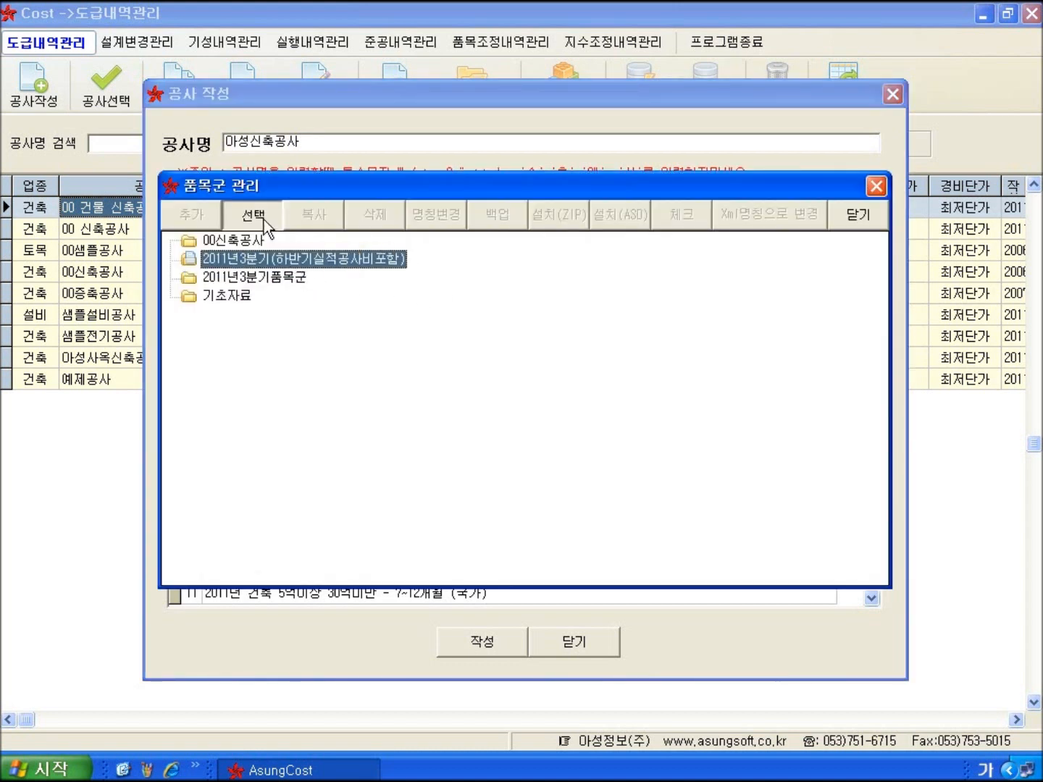
left_click(264, 219)
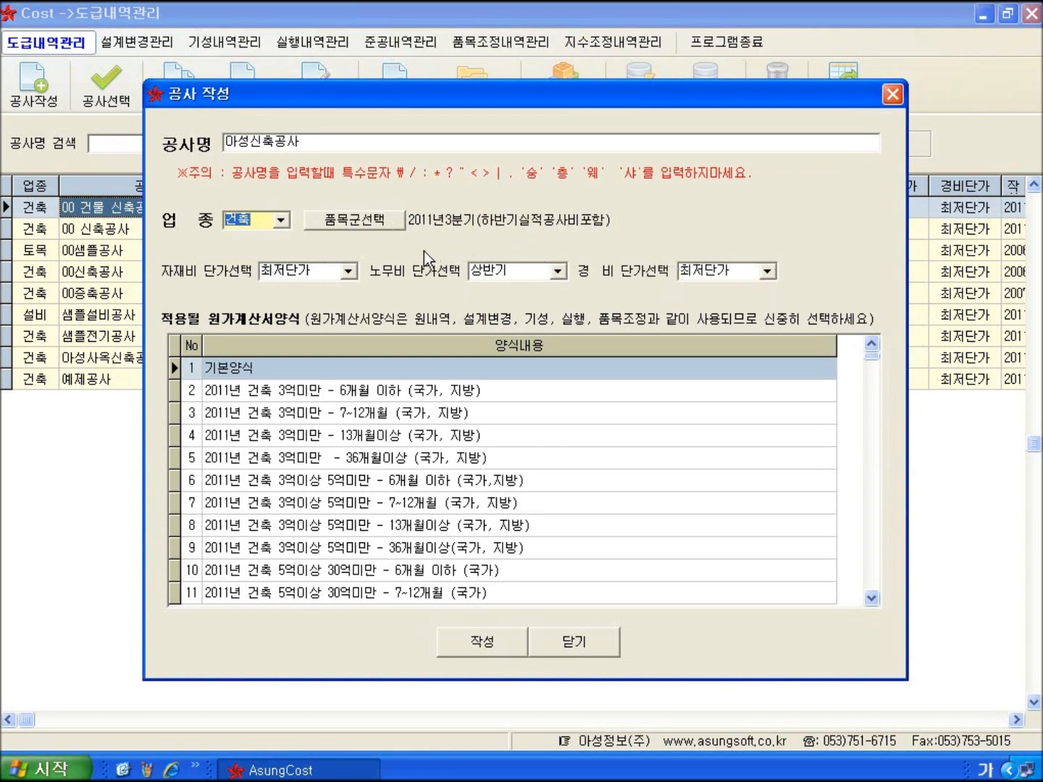
left_click(348, 270)
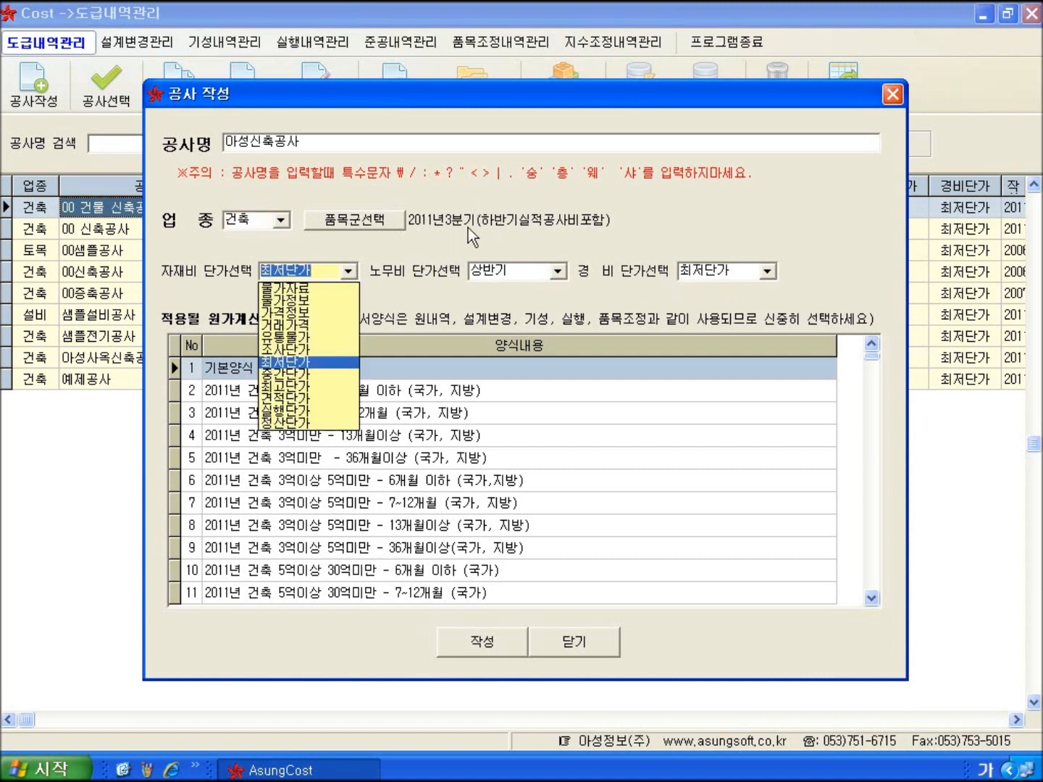
left_click(351, 272)
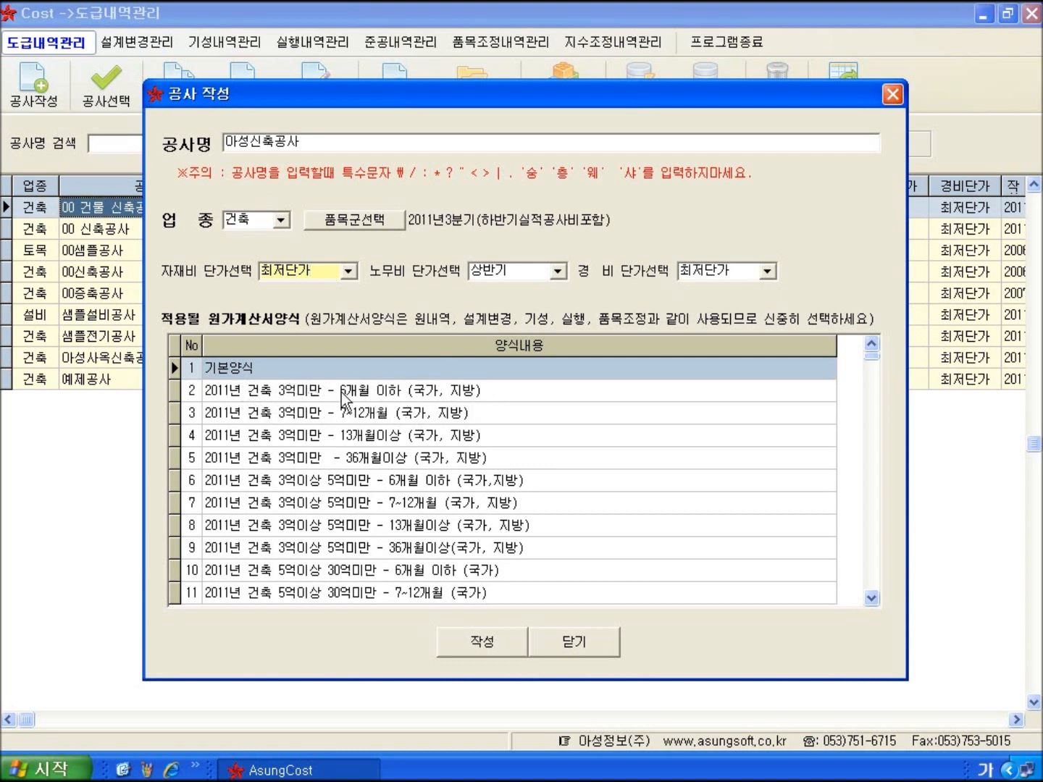
- Look through the available cost calculation forms (원가계산서양식) and select 2011년 실적 (건축-3억미만-7~12개월이하), No. 283, for the project
left_click(406, 398)
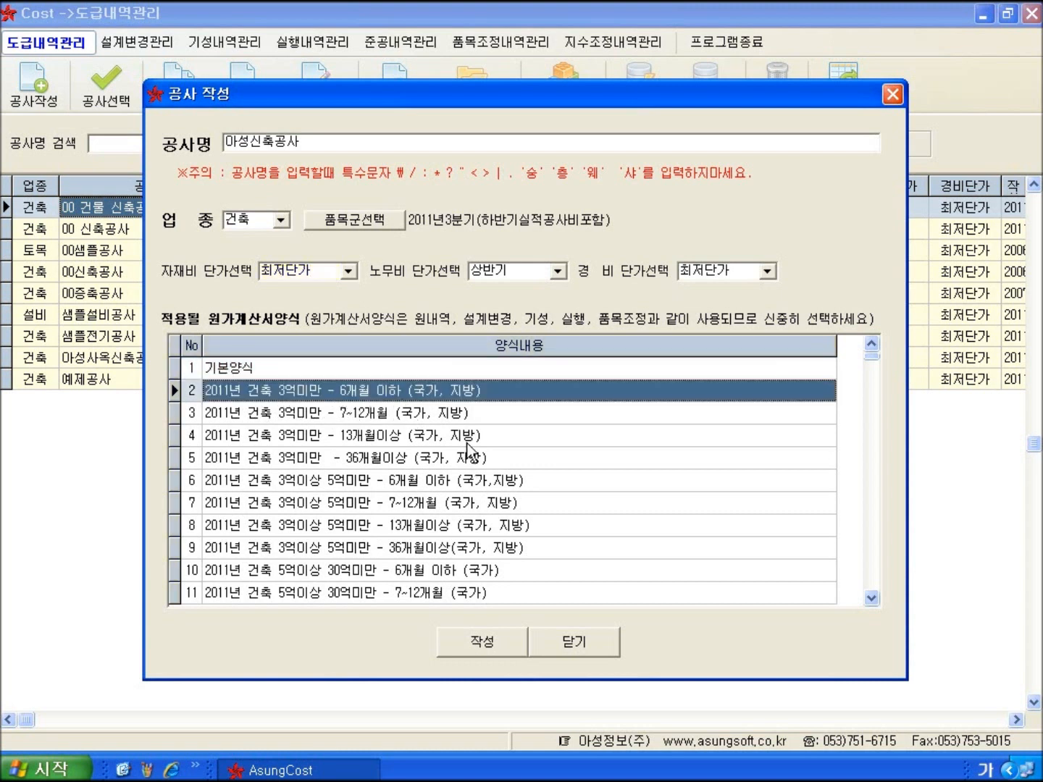
key("Down")
key("Down")
key("Down")
key("Down")
key("Down")
key("Down")
key("Down")
key("Down")
key("Down")
key("Down")
key("Down")
key("Down")
key("Down")
key("Down")
key("Down")
key("Down")
key("Down")
key("Down")
key("Down")
key("Down")
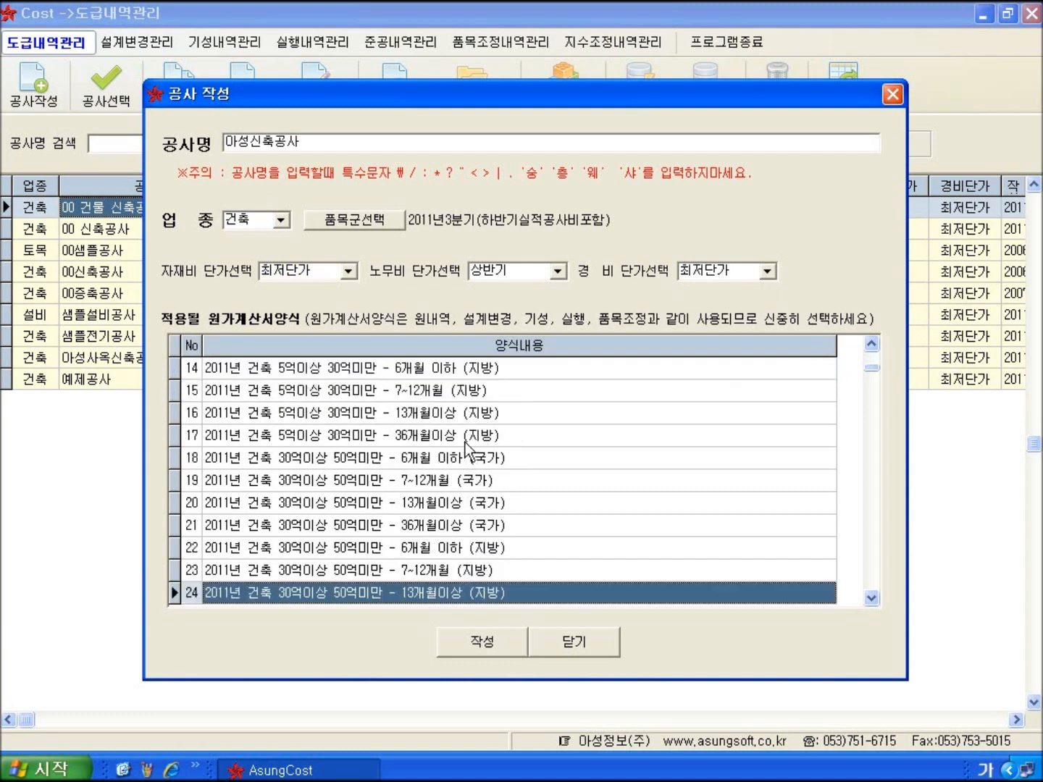
key("Down")
key("Down")
key("Down")
key("Down")
key("Down")
key("Down")
key("Down")
key("Down")
key("Down")
key("Down")
key("Down")
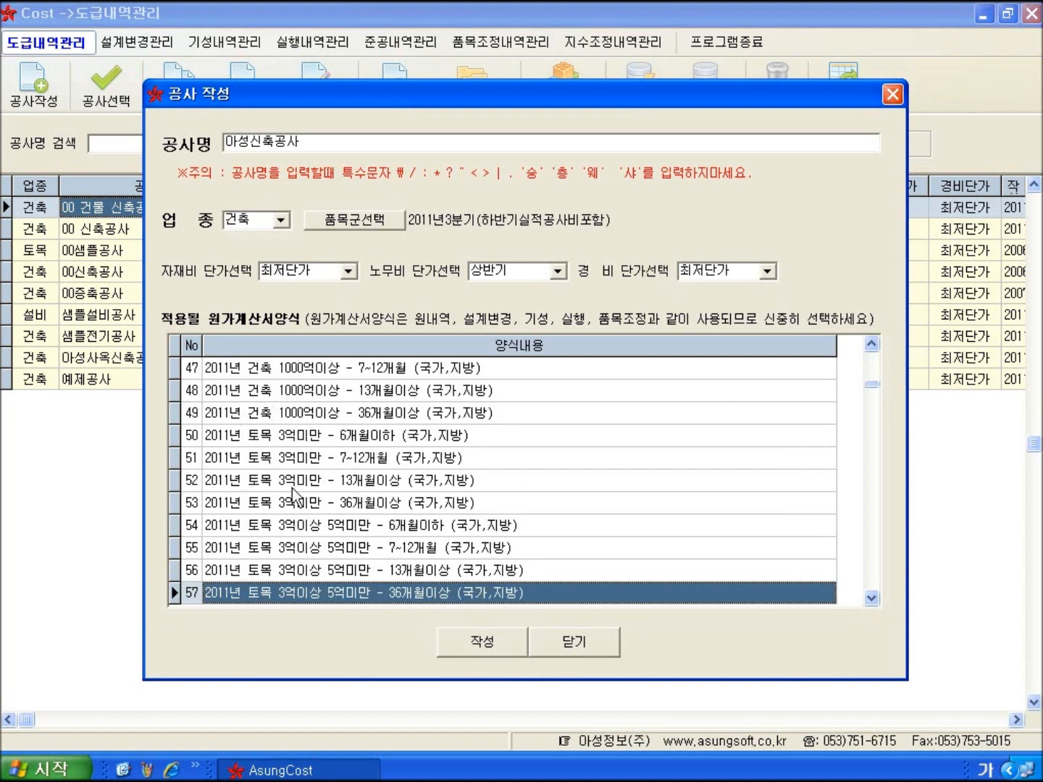
key("Down")
key("Down")
key("Down")
key("Down")
key("Down")
key("Down")
key("Down")
key("Down")
key("Down")
key("Down")
key("Down")
key("Down")
key("Down")
key("Down")
key("Down")
key("Down")
key("Down")
key("Down")
key("Down")
key("Down")
key("Down")
key("Down")
key("Down")
key("Down")
key("Down")
key("Down")
key("Down")
key("Down")
key("Down")
key("Down")
key("Down")
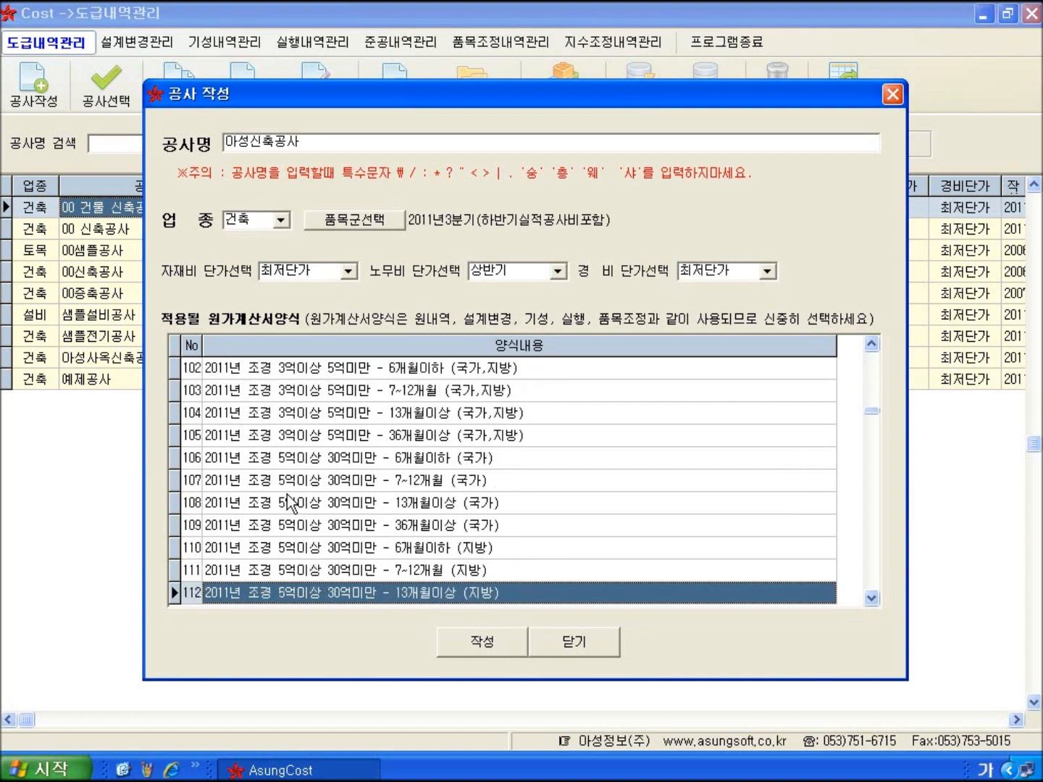
key("Down")
key("Down")
key("Down")
key("Down")
key("Down")
key("Down")
key("Down")
key("Down")
key("Down")
key("Down")
key("Down")
key("Down")
key("Down")
key("Down")
key("Down")
key("Down")
key("Down")
key("Down")
key("Down")
key("Down")
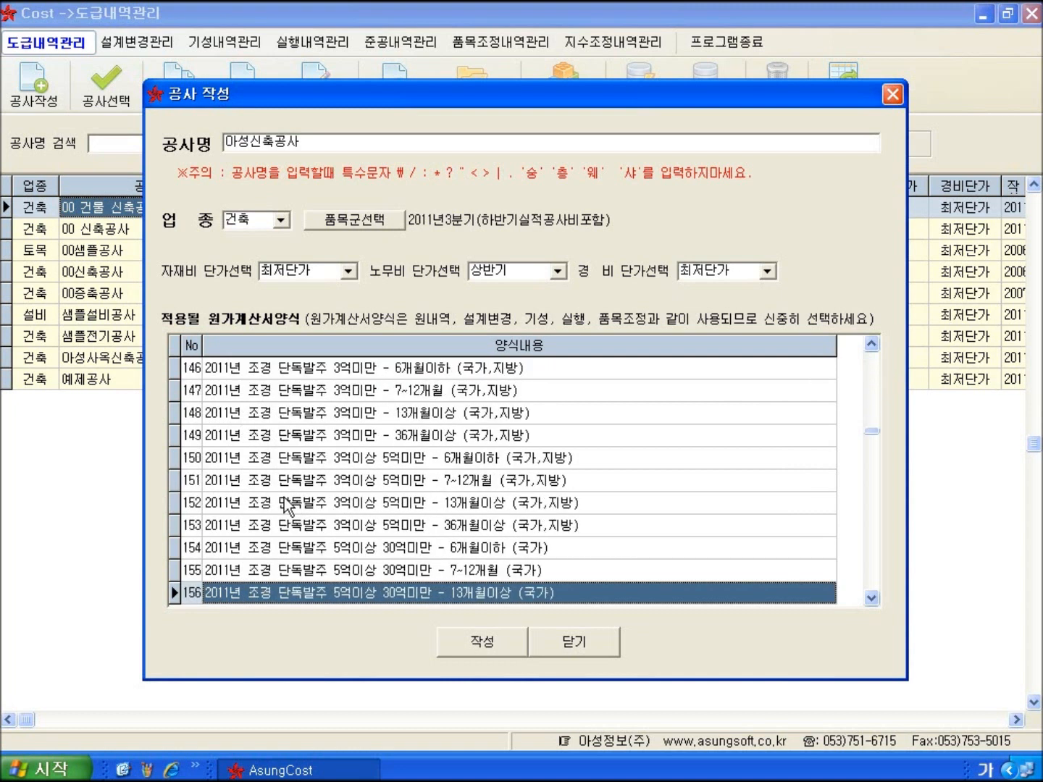
key("Down")
key("Down")
key("Down")
key("Down")
key("Down")
key("Down")
key("Down")
key("Down")
key("Down")
key("Down")
key("Down")
key("Down")
key("Down")
key("Down")
key("Down")
key("Down")
key("Down")
key("Down")
key("Down")
key("Down")
key("Down")
key("Down")
key("Down")
key("Down")
key("Down")
key("Down")
key("Down")
key("Down")
key("Down")
key("Down")
key("Down")
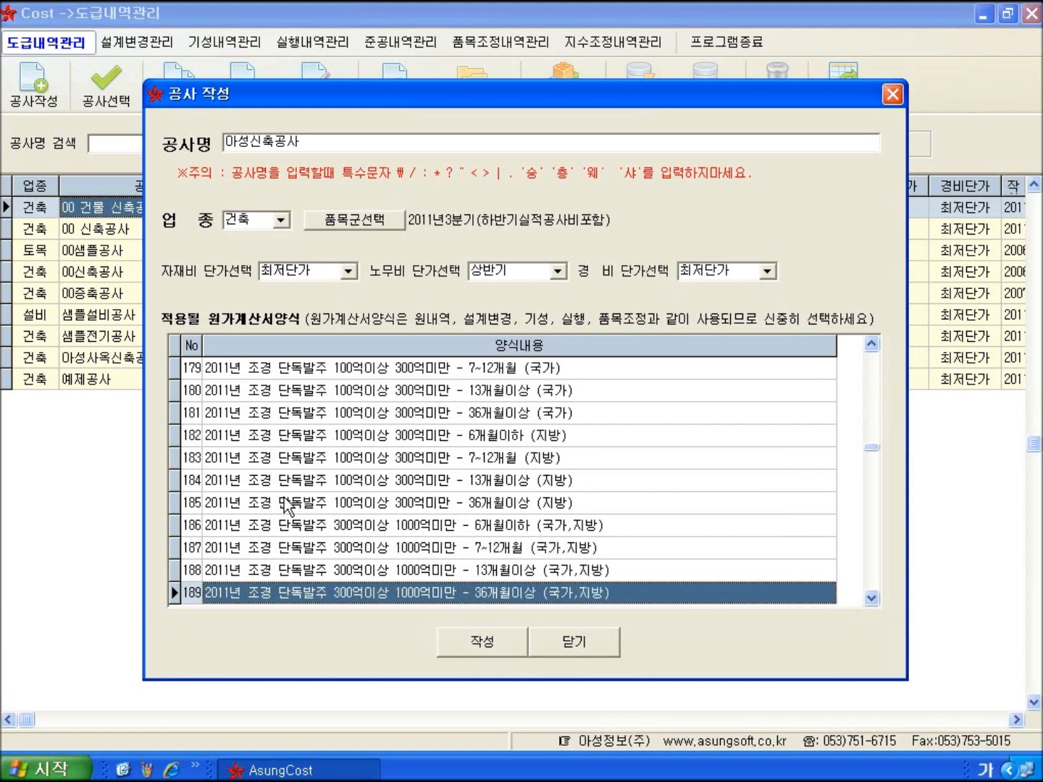
key("Down")
key("Down")
key("Down")
key("Down")
key("Down")
key("Down")
key("Down")
key("Down")
key("Down")
key("Down")
key("Down")
key("Down")
key("Down")
key("Down")
key("Down")
key("Down")
key("Down")
key("Down")
key("Down")
key("Down")
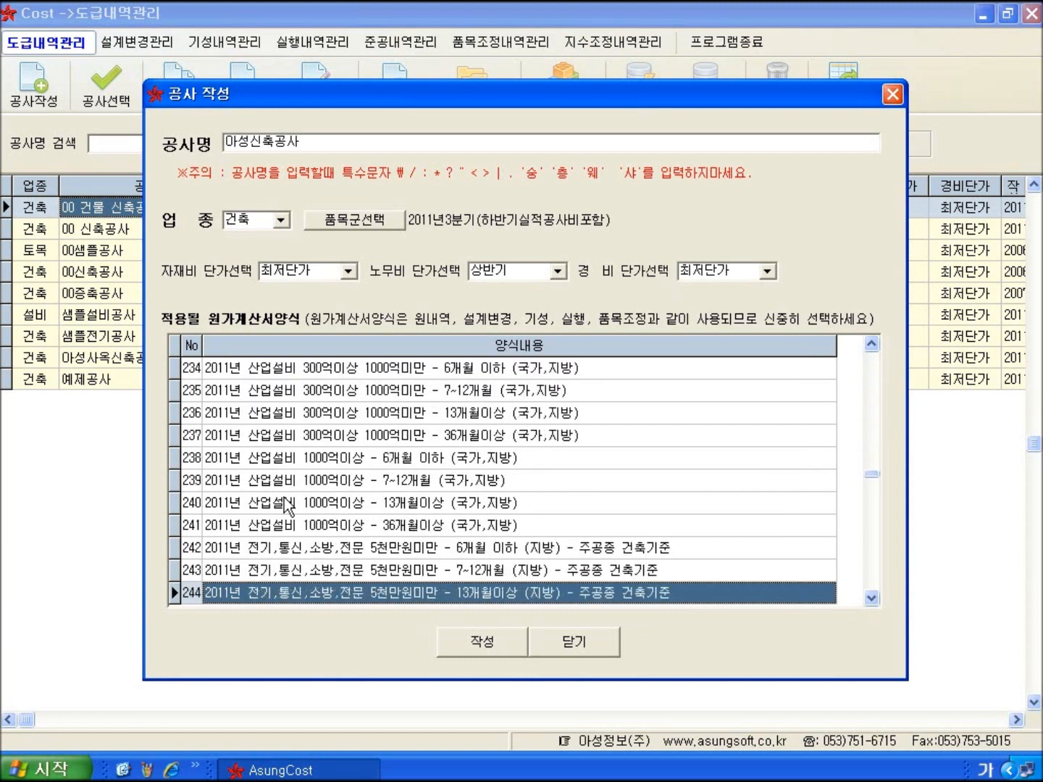
key("Down")
key("Down")
key("Down")
key("Down")
key("Down")
key("Down")
key("Down")
key("Down")
key("Down")
key("Down")
key("Down")
key("Down")
key("Down")
key("Down")
key("Down")
key("Down")
key("Down")
key("Down")
key("Down")
key("Down")
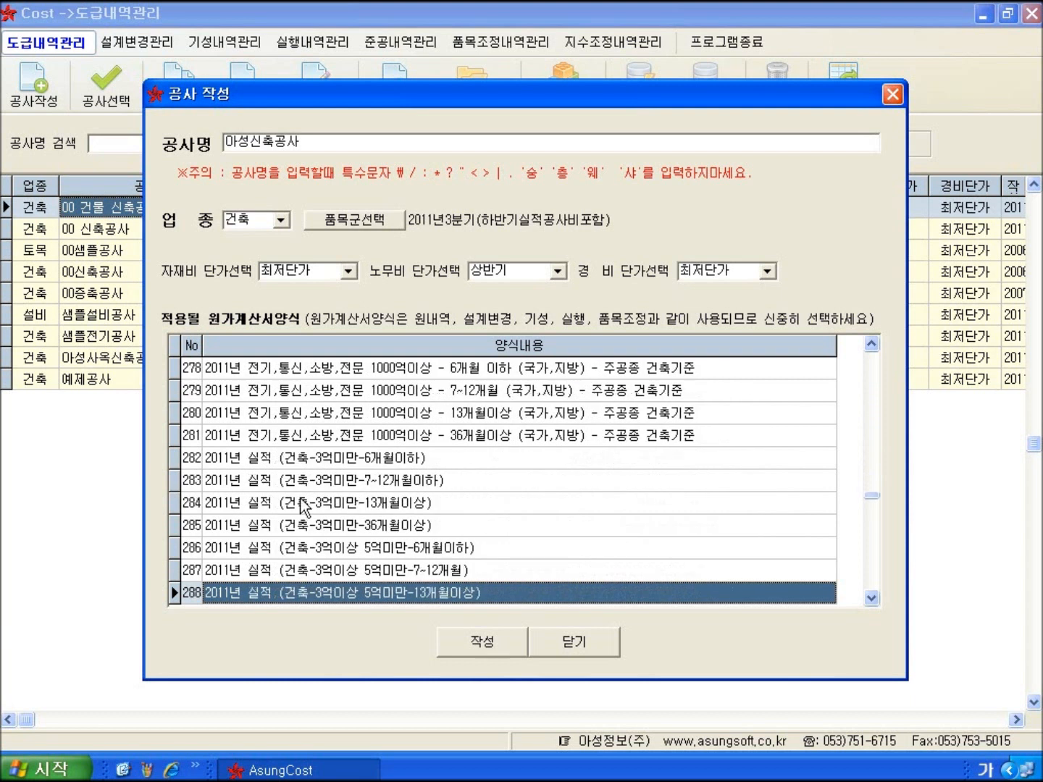
key("Down")
key("Down")
left_click(268, 442)
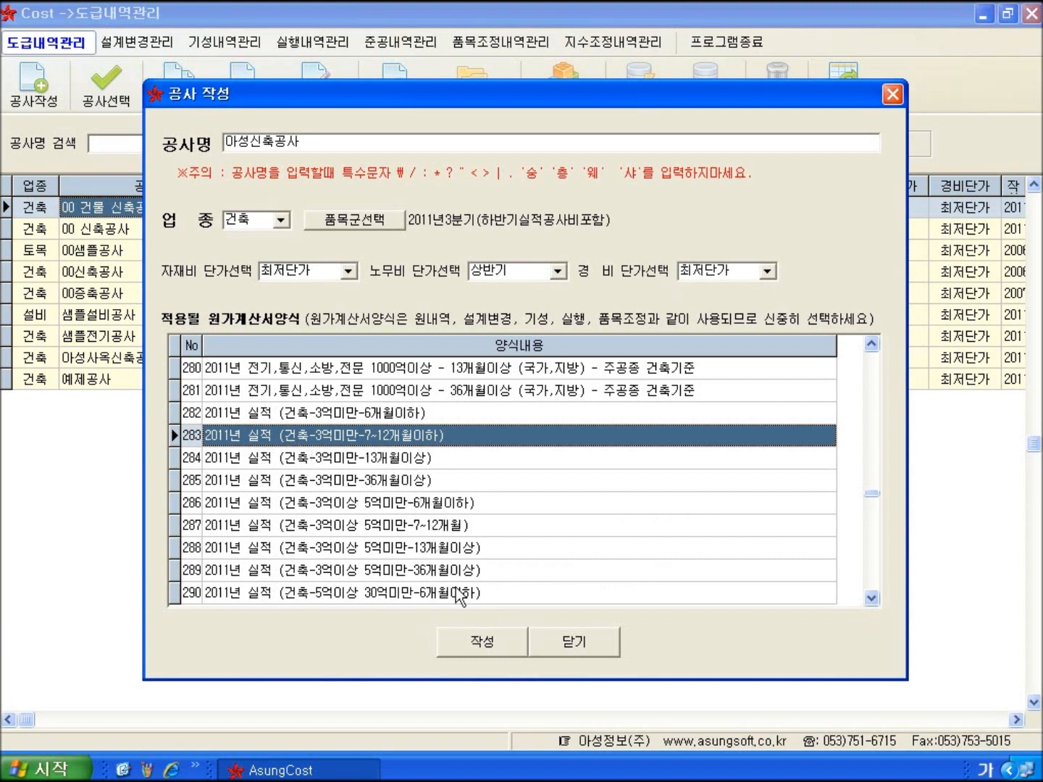
- Look through the remaining 2011년 실적 cost calculation forms (원가계산서양식), from the 토목 forms to the 전문,전기,통신,소방 forms
left_click(366, 529)
key("Page_Down")
key("Page_Down")
key("Page_Down")
key("Down")
key("Down")
key("Down")
key("Down")
key("Down")
key("Down")
key("Down")
key("Down")
key("Down")
key("Down")
key("Down")
key("Down")
key("Down")
key("Down")
key("Down")
key("Down")
key("Down")
key("Down")
key("Down")
key("Down")
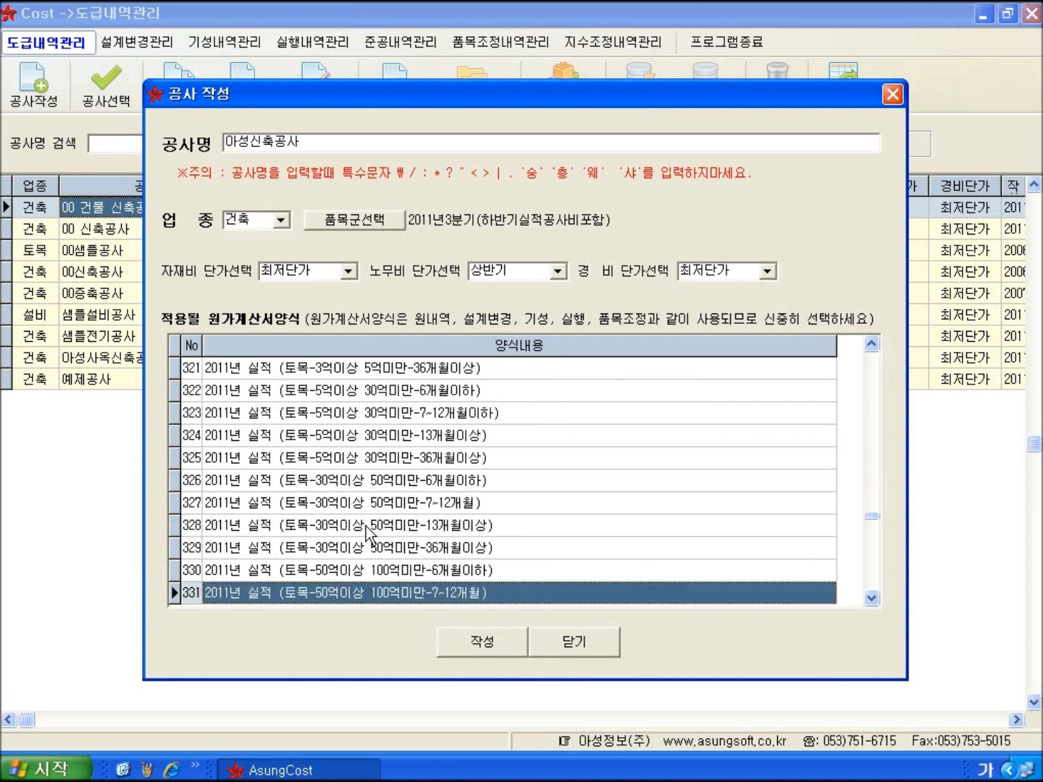
key("Down")
key("Down")
key("Down")
key("Down")
key("Down")
key("Down")
key("Down")
key("Down")
key("Down")
key("Down")
key("Down")
key("Down")
key("Down")
key("Down")
key("Down")
key("Down")
key("Down")
key("Down")
key("Down")
key("Down")
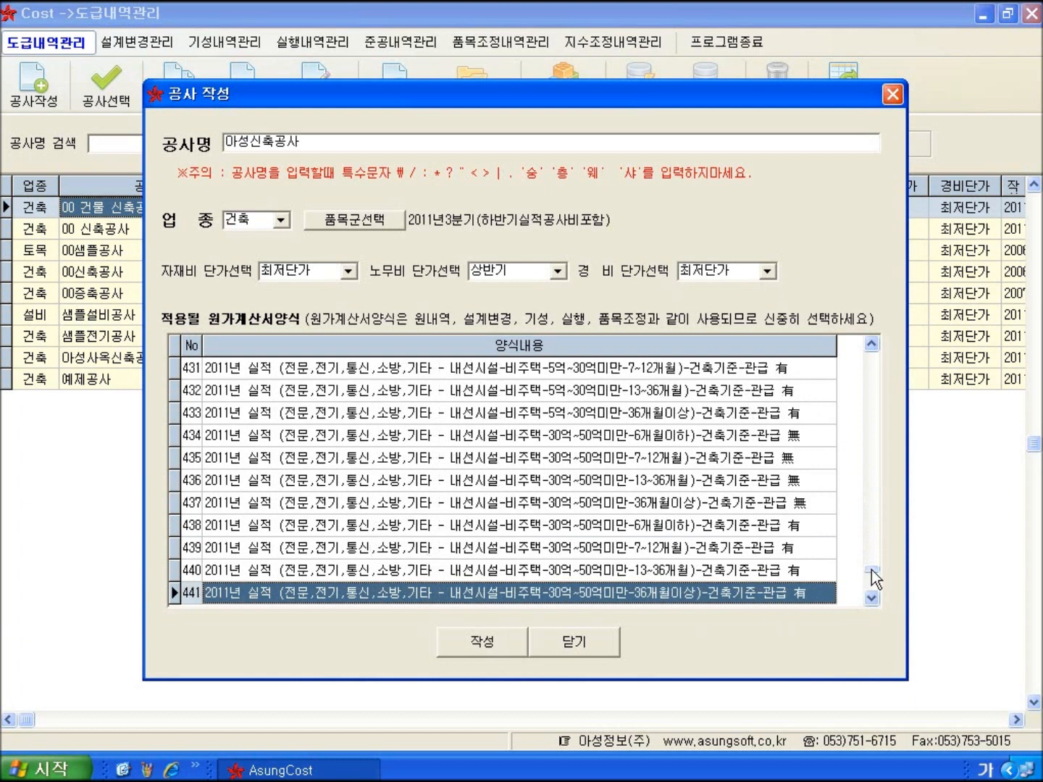
- Choose form No. 2, 2011년 건축 3억미만 - 6개월 이하 (국가, 지방), for cost calculation and create the project
left_click_drag(874, 578, 872, 356)
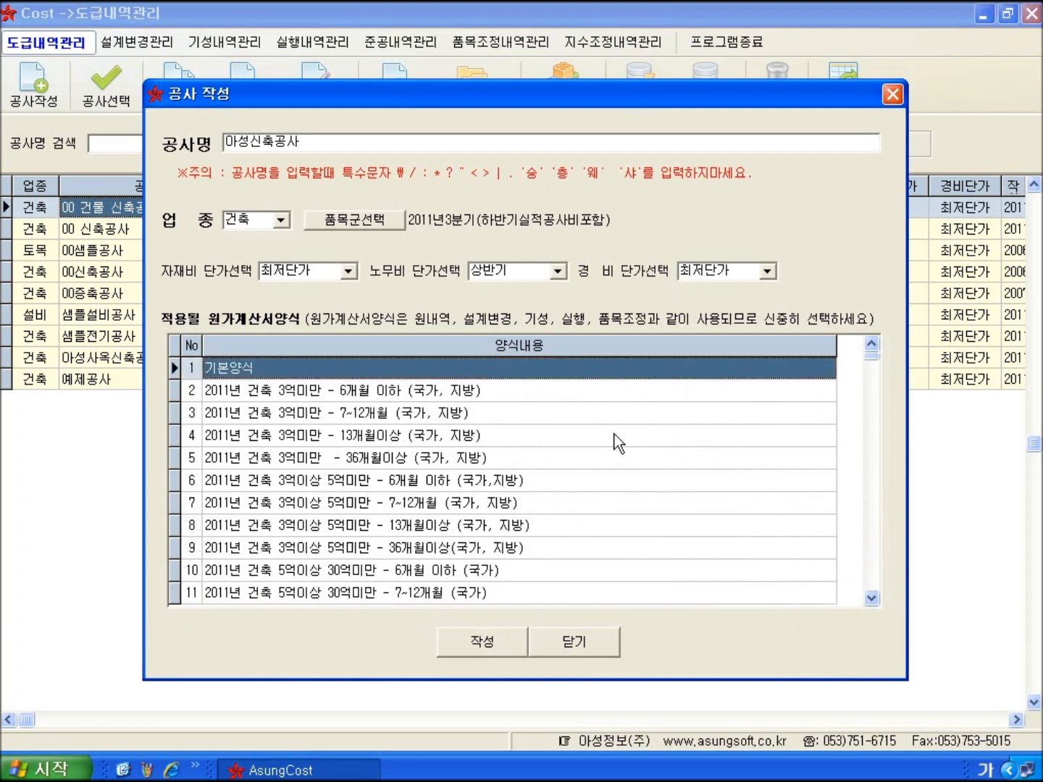
left_click(396, 392)
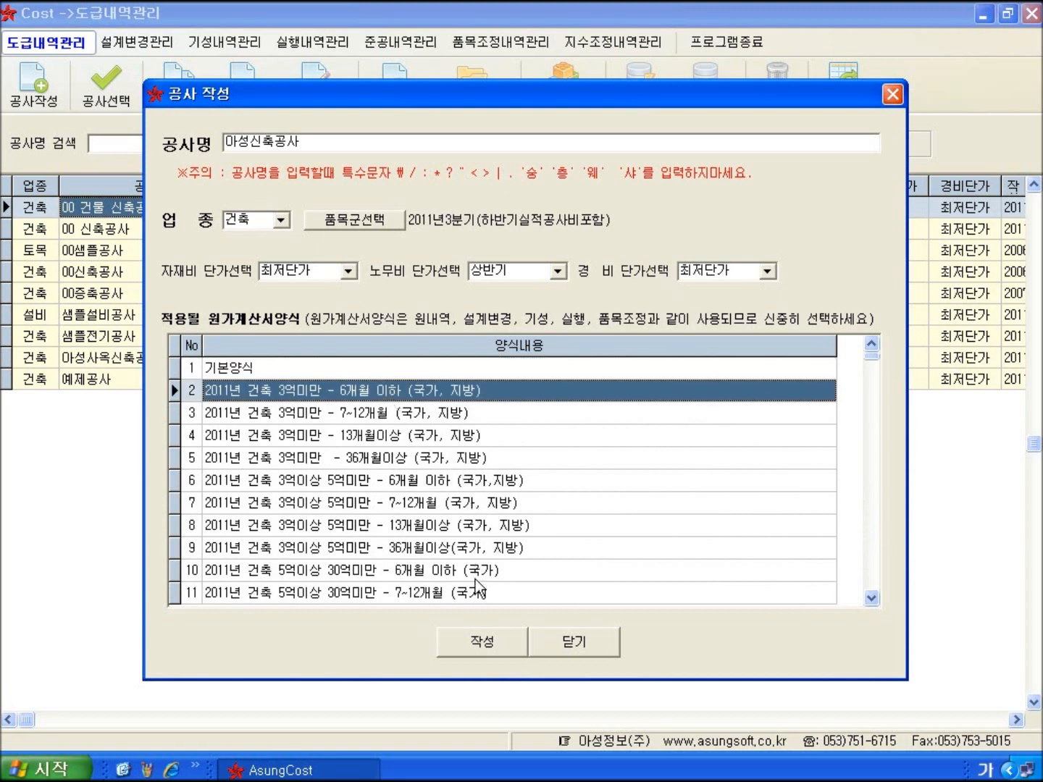
left_click(484, 643)
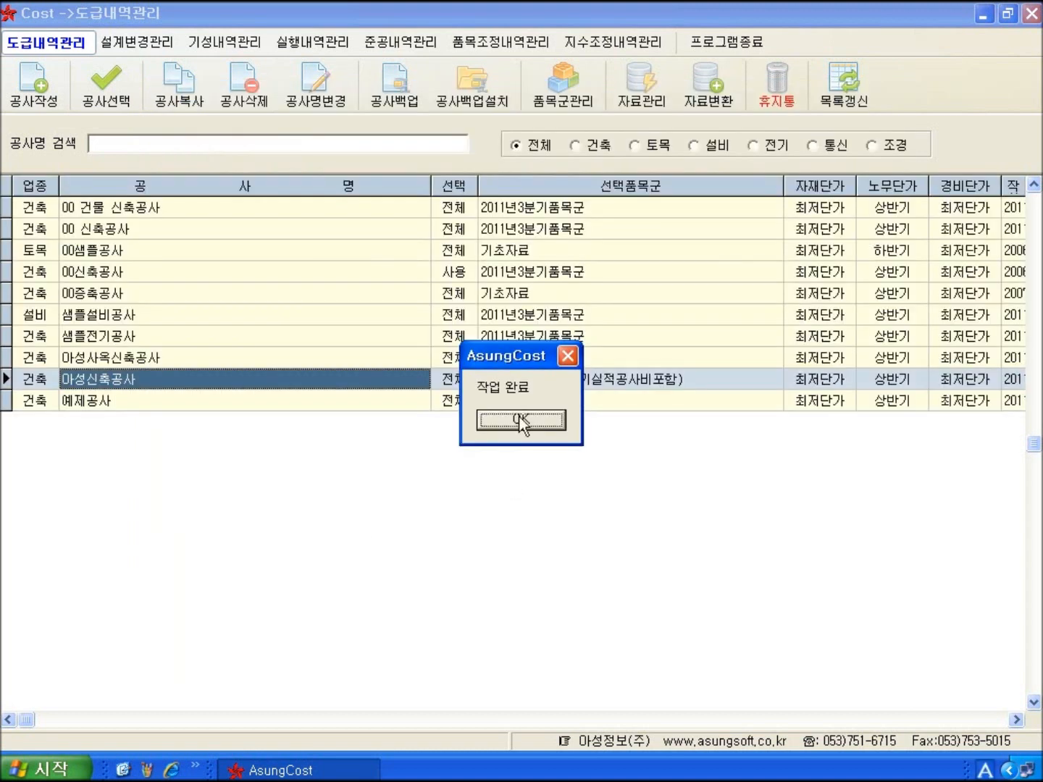
left_click(521, 420)
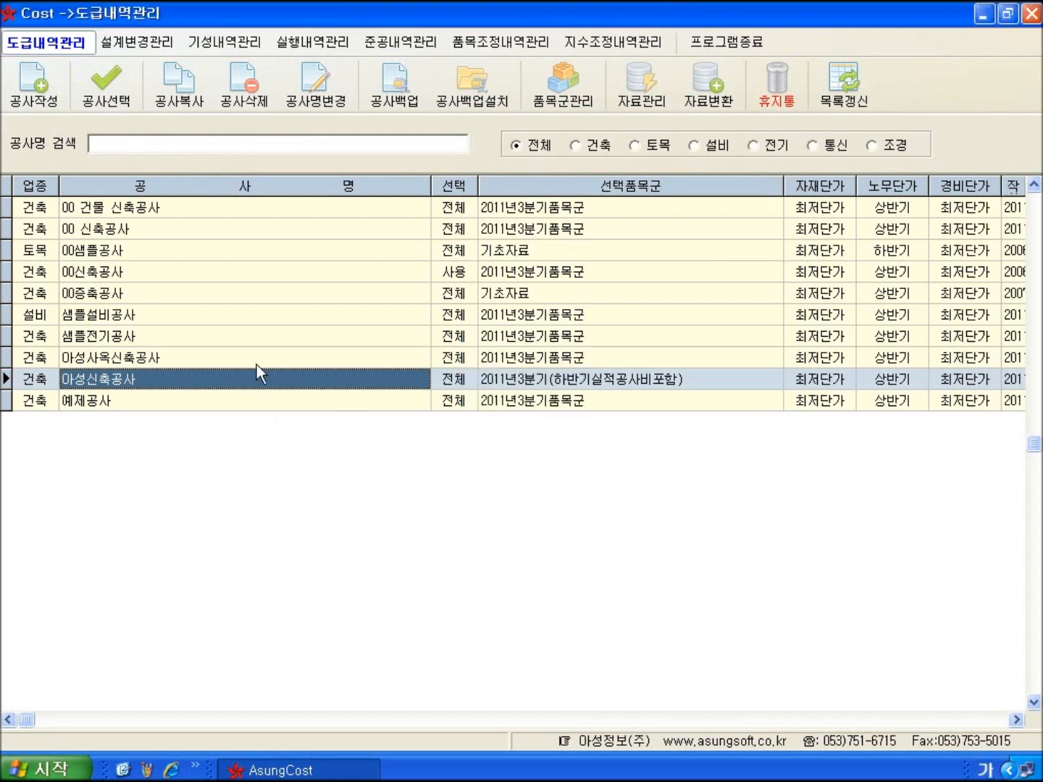
- Open the 아성신축공사 project and add 토목공사 as a work category (공종) directly under it
left_click(99, 105)
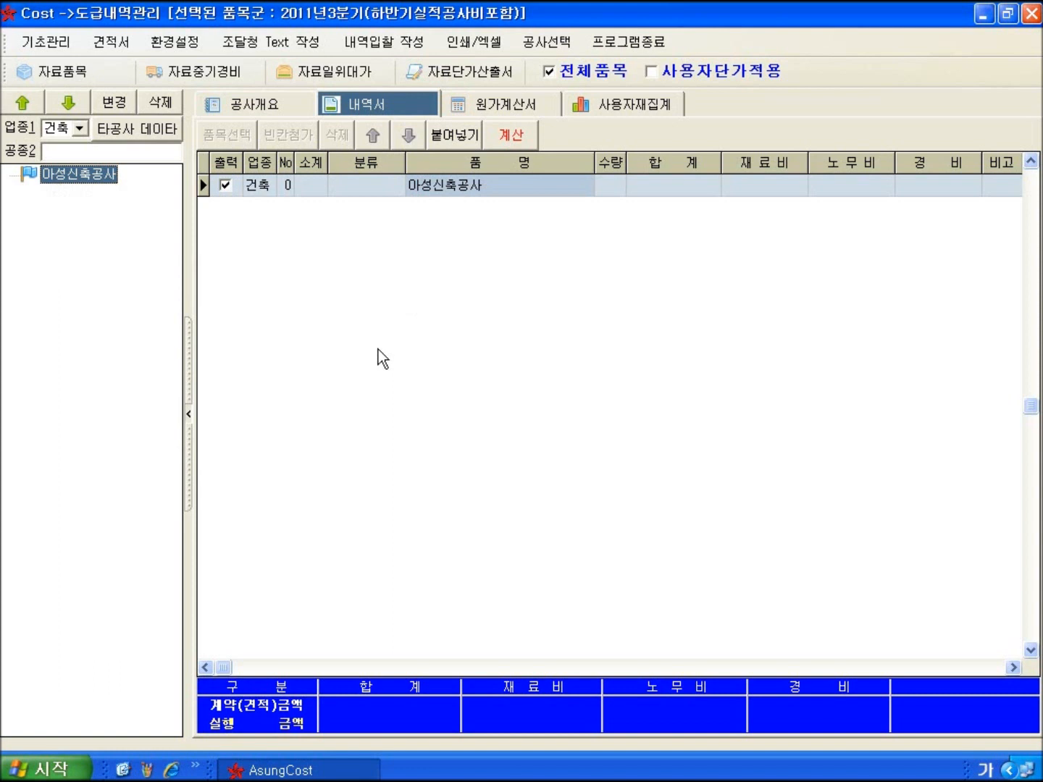
left_click(63, 150)
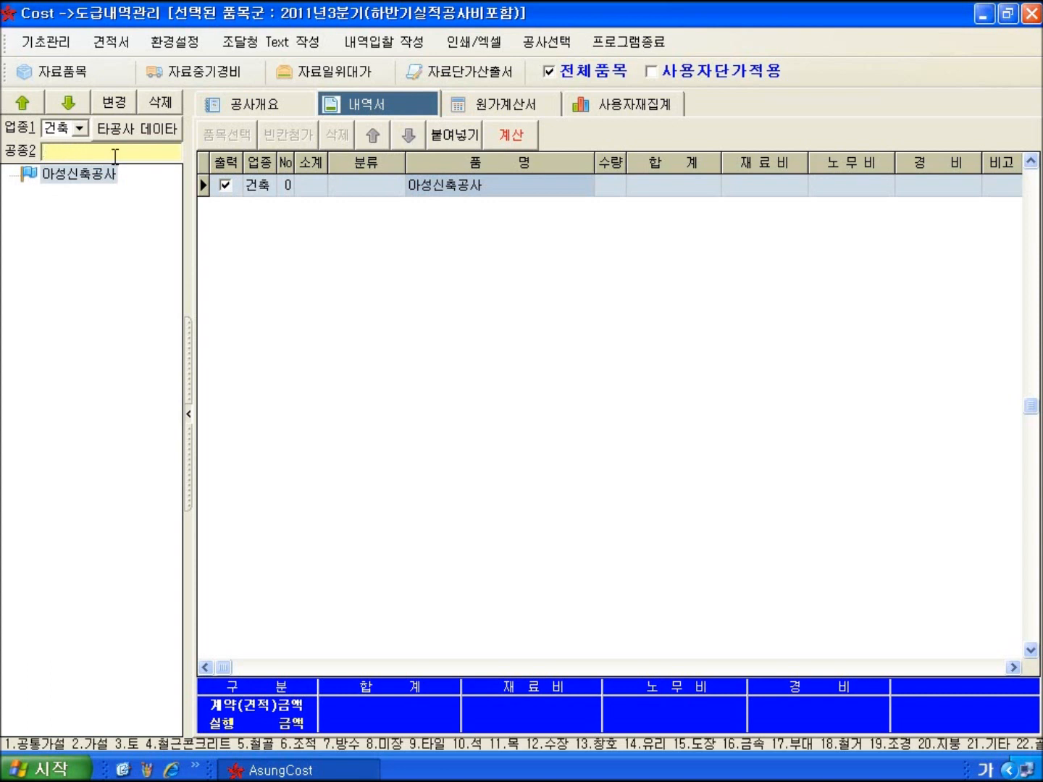
type("토목공사")
key("Return")
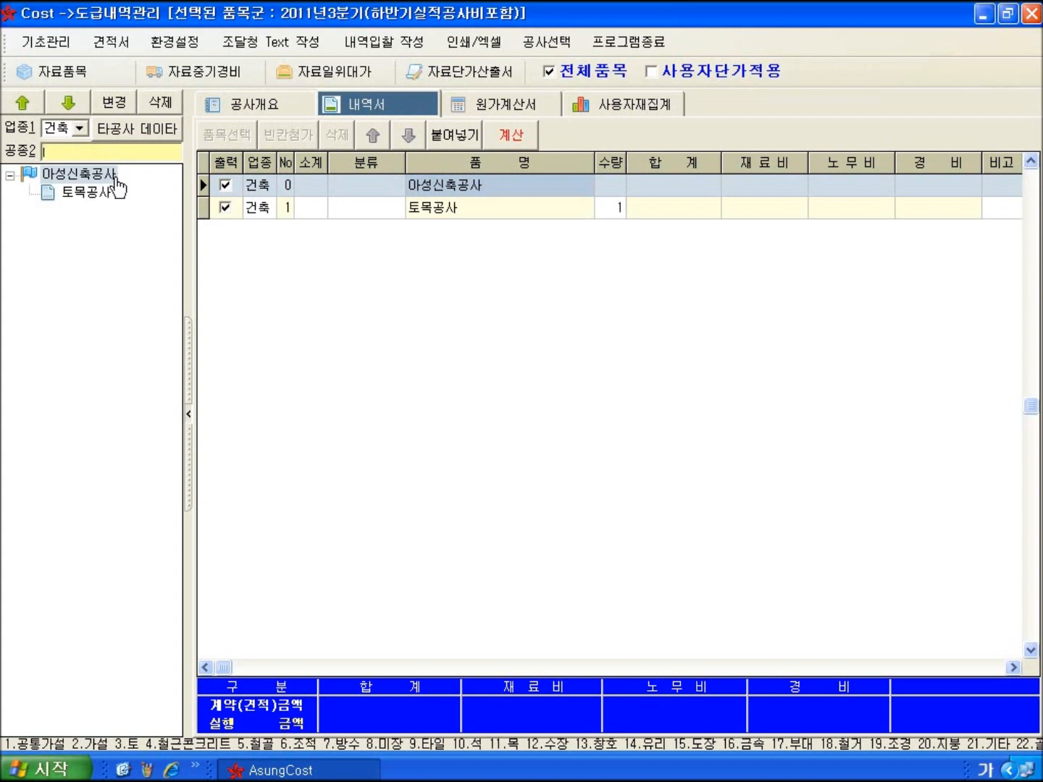
- Add the subcategories 토공, 부대공 and 조경공 under 토목공사
left_click(69, 200)
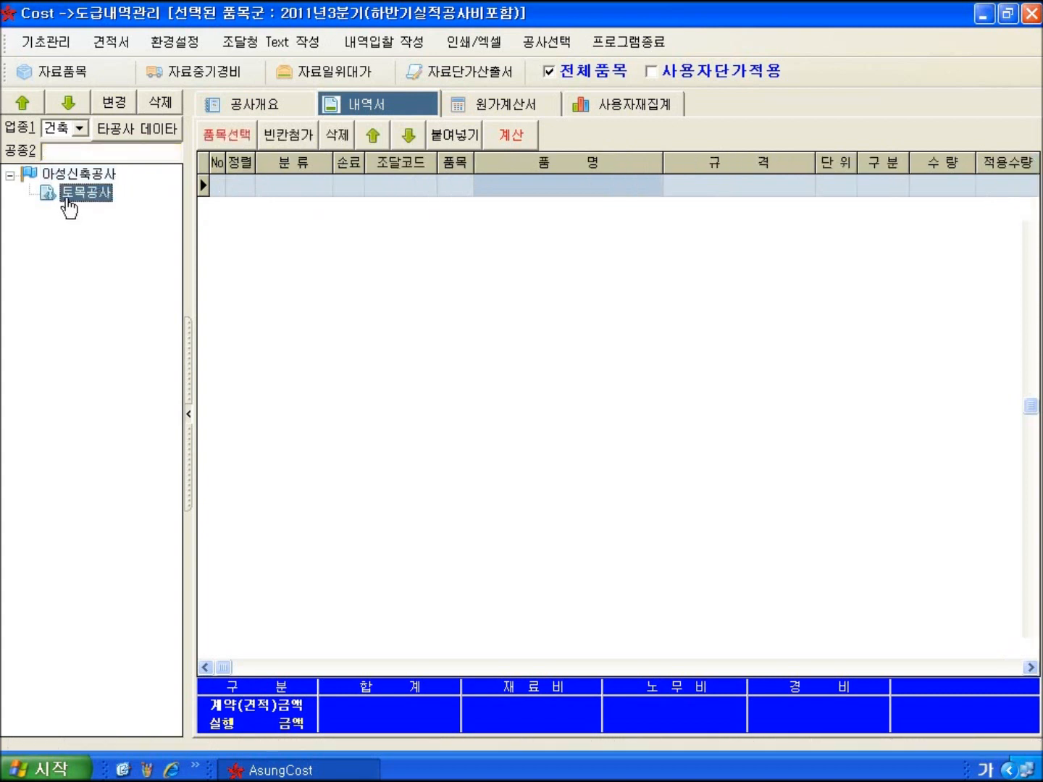
left_click(74, 153)
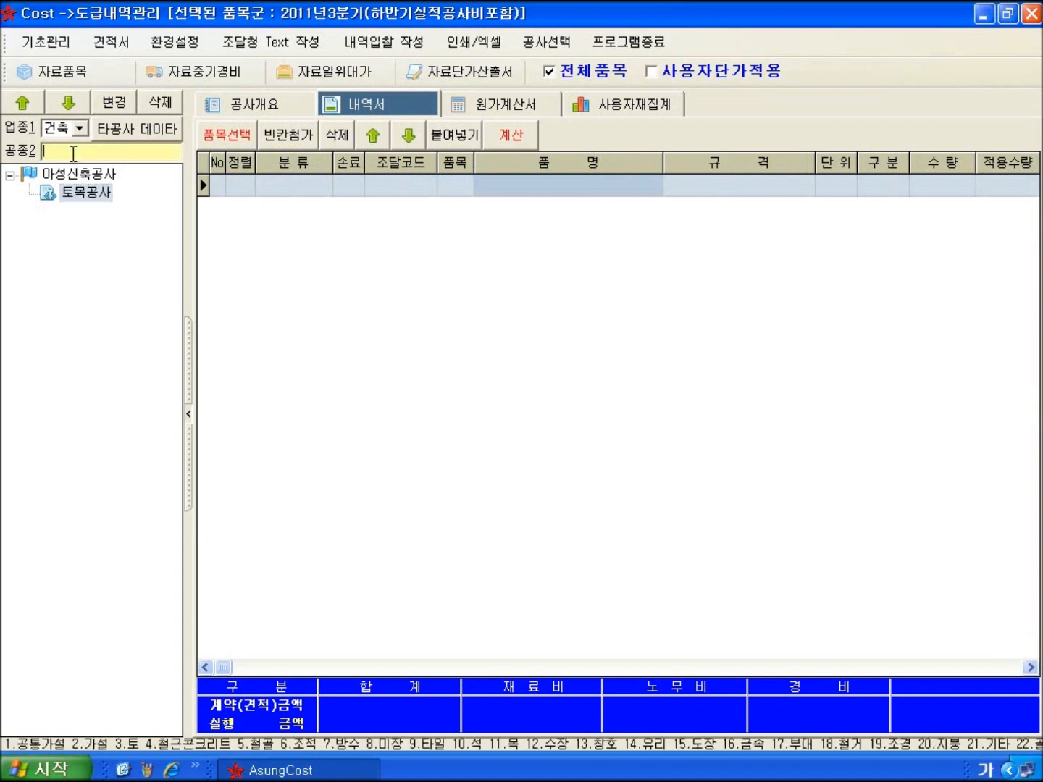
type("토공")
key("Return")
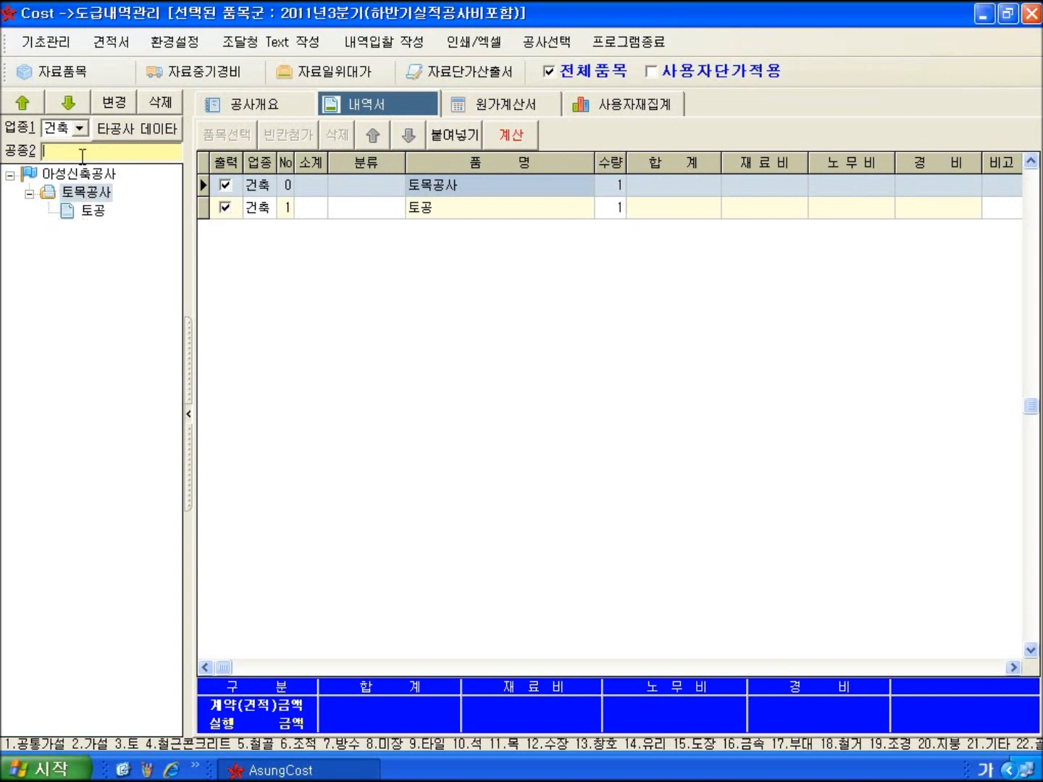
type("부대공")
key("Return")
type("ㅈㅗ경공")
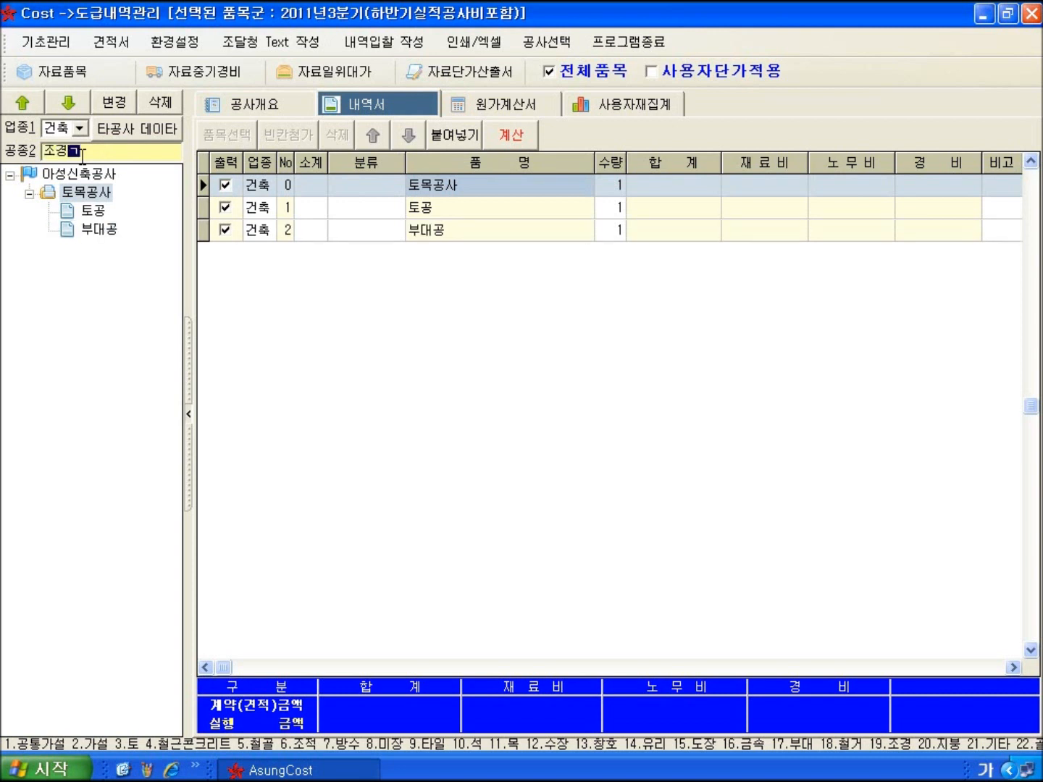
key("Return")
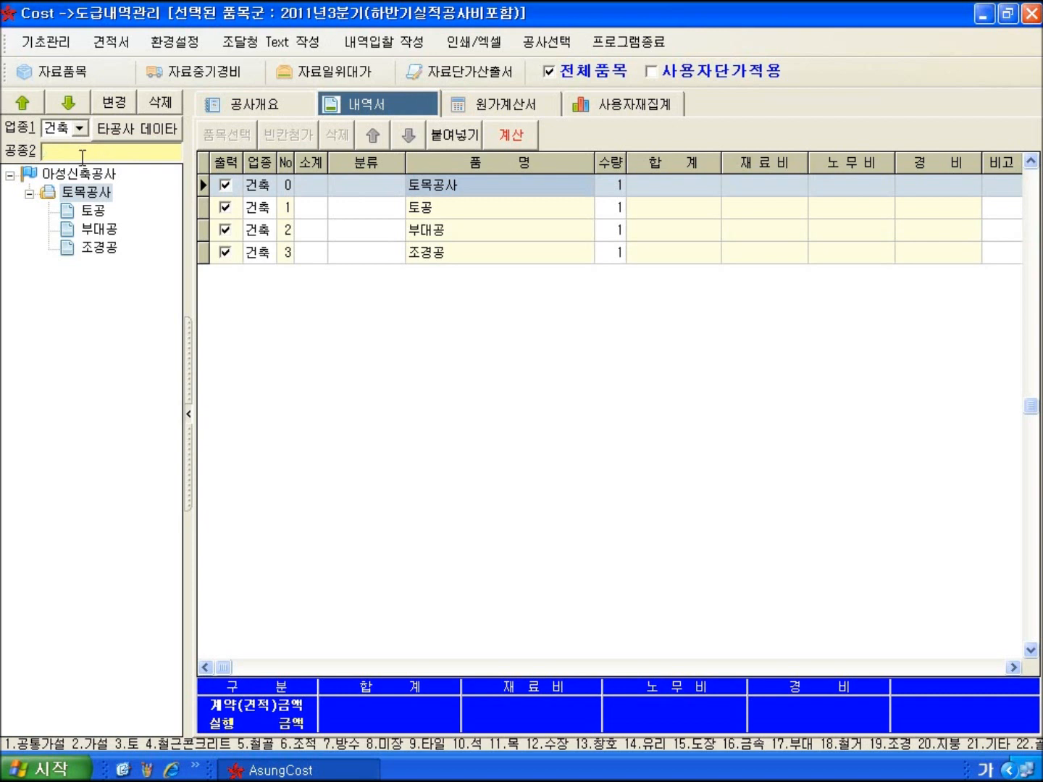
- Add 건축공사 as a work category directly under the project root 아성신축공사
left_click(78, 174)
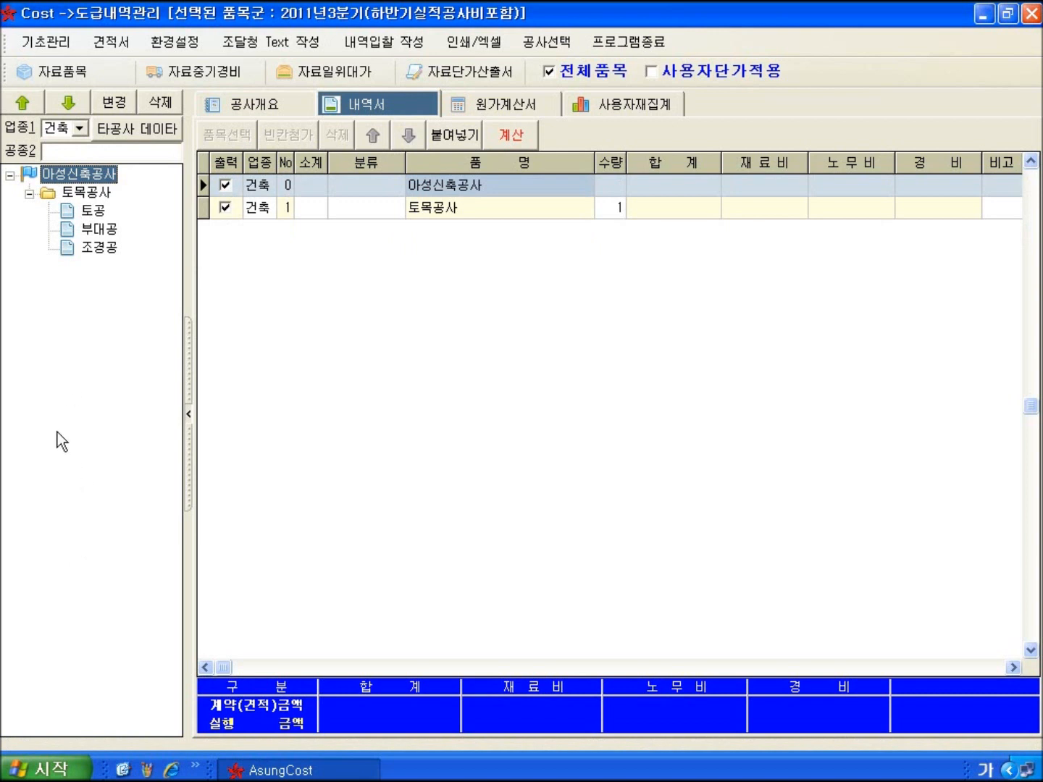
left_click(62, 154)
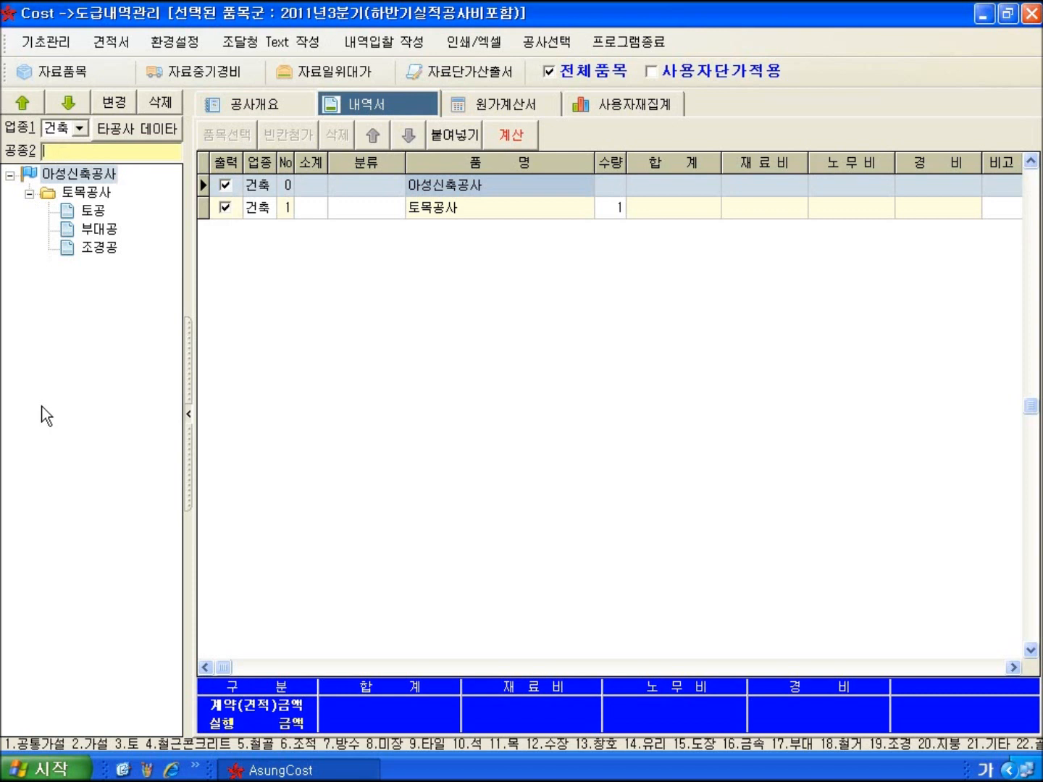
type("건축공ㅅㅏ")
key("Return")
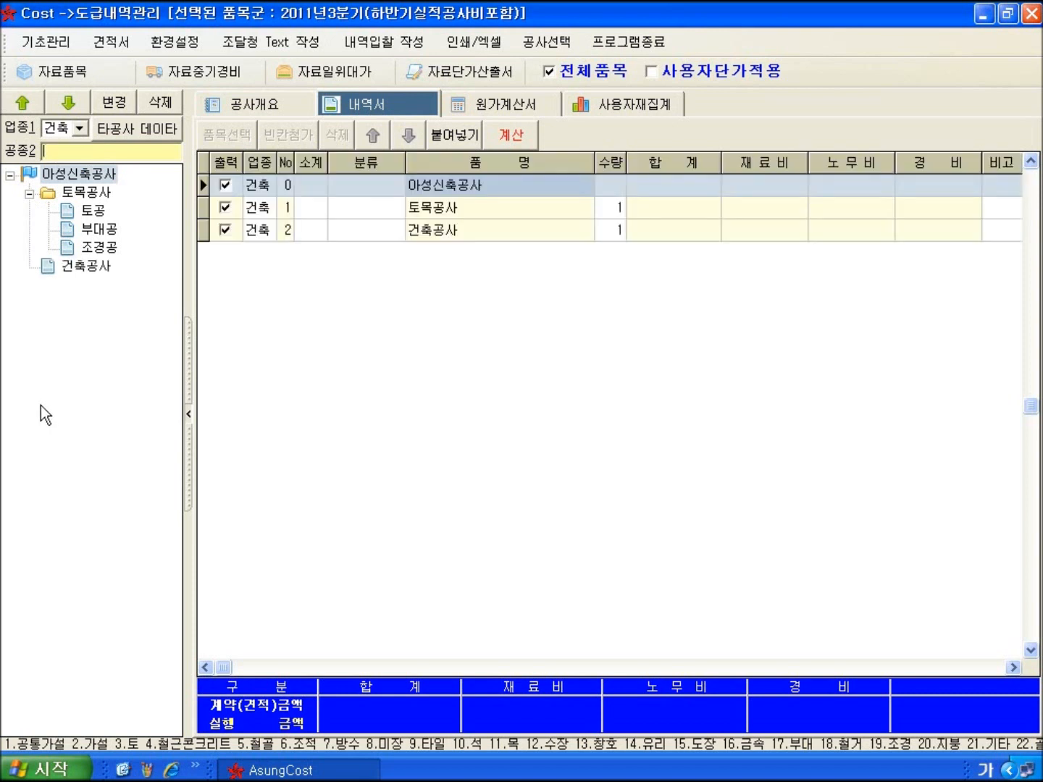
- Add the subcategories 가설공사 and 철근콘크리트공사 under 건축공사
left_click(82, 267)
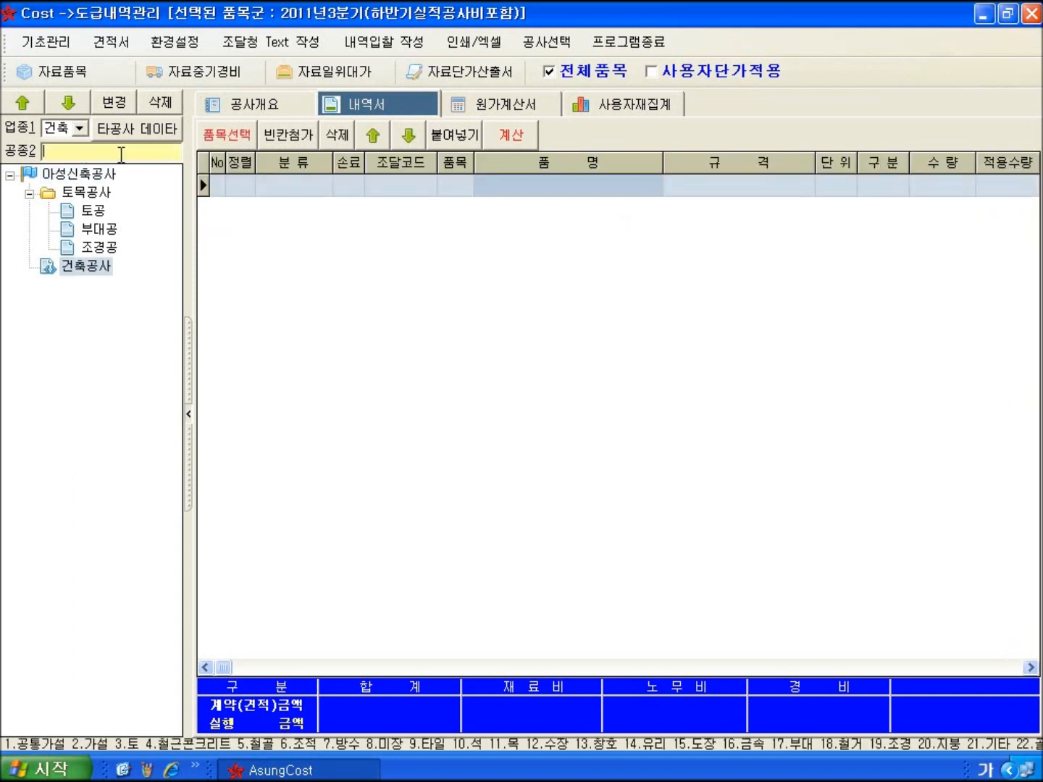
type("가설공사")
key("Return")
type("지")
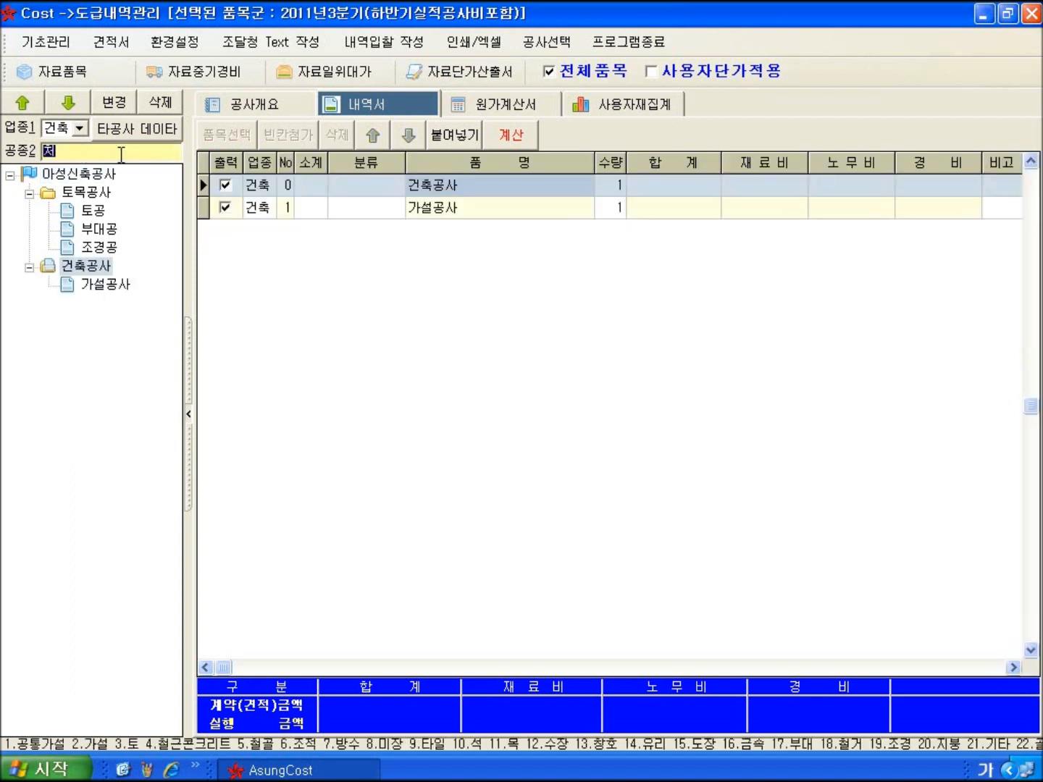
type("ㄹ근콘크리트공사")
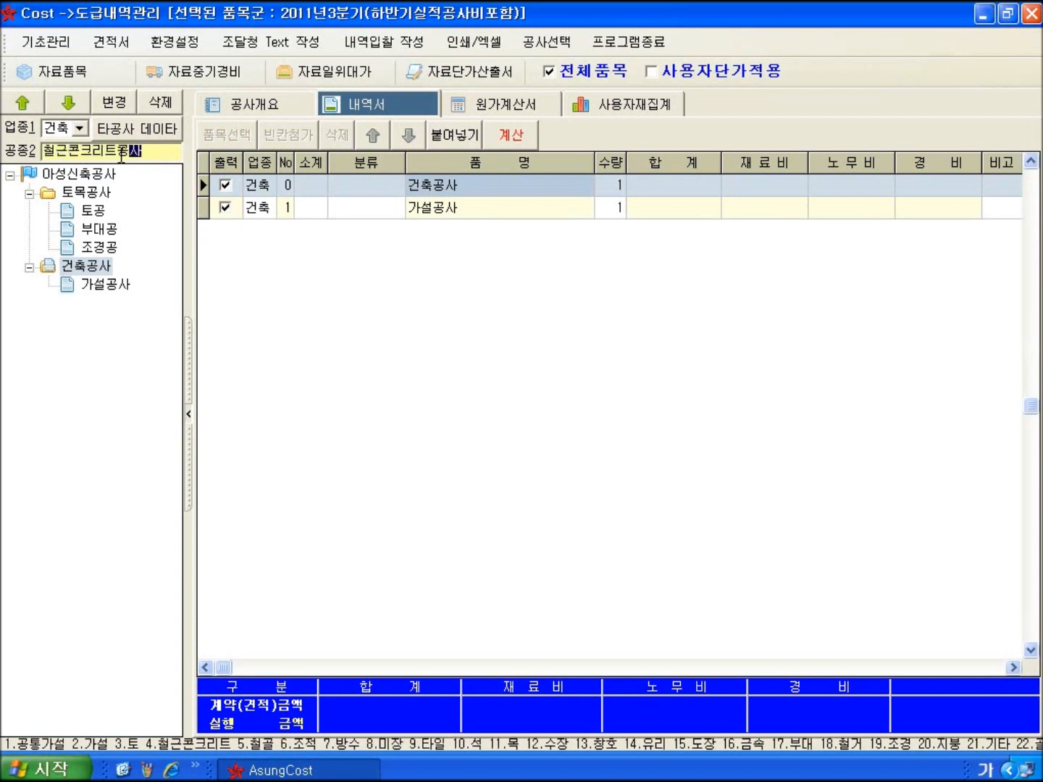
key("Return")
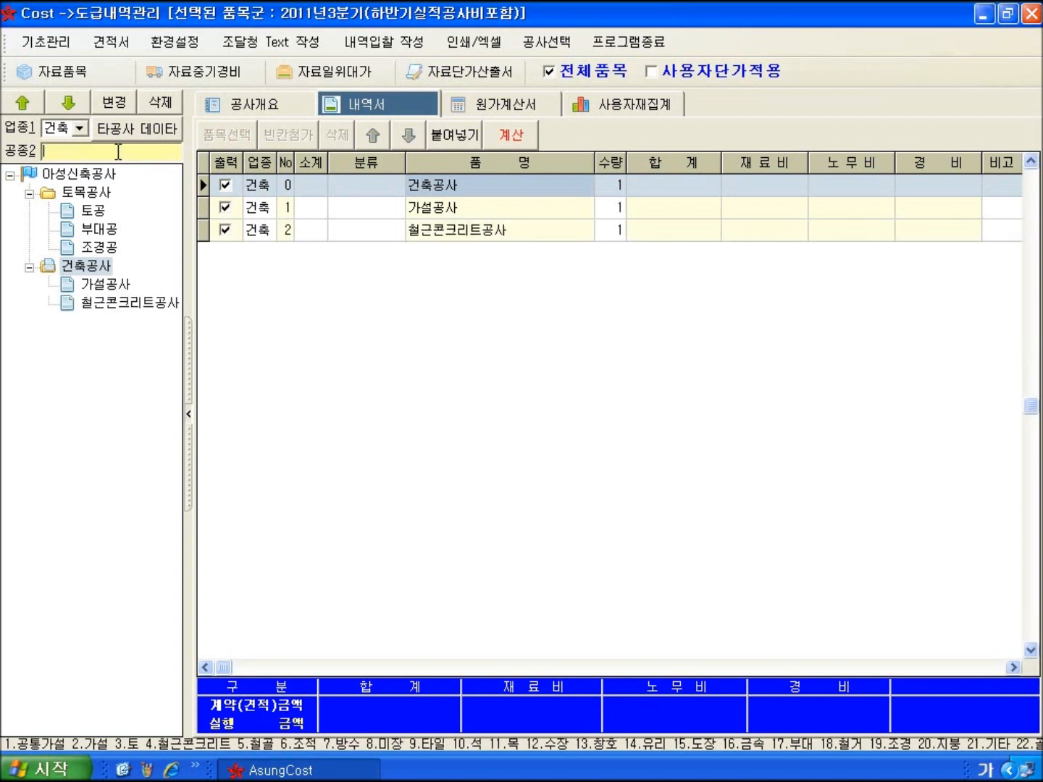
- Add 인테리어공사 as a work category directly under the project root 아성신축공사
left_click(79, 173)
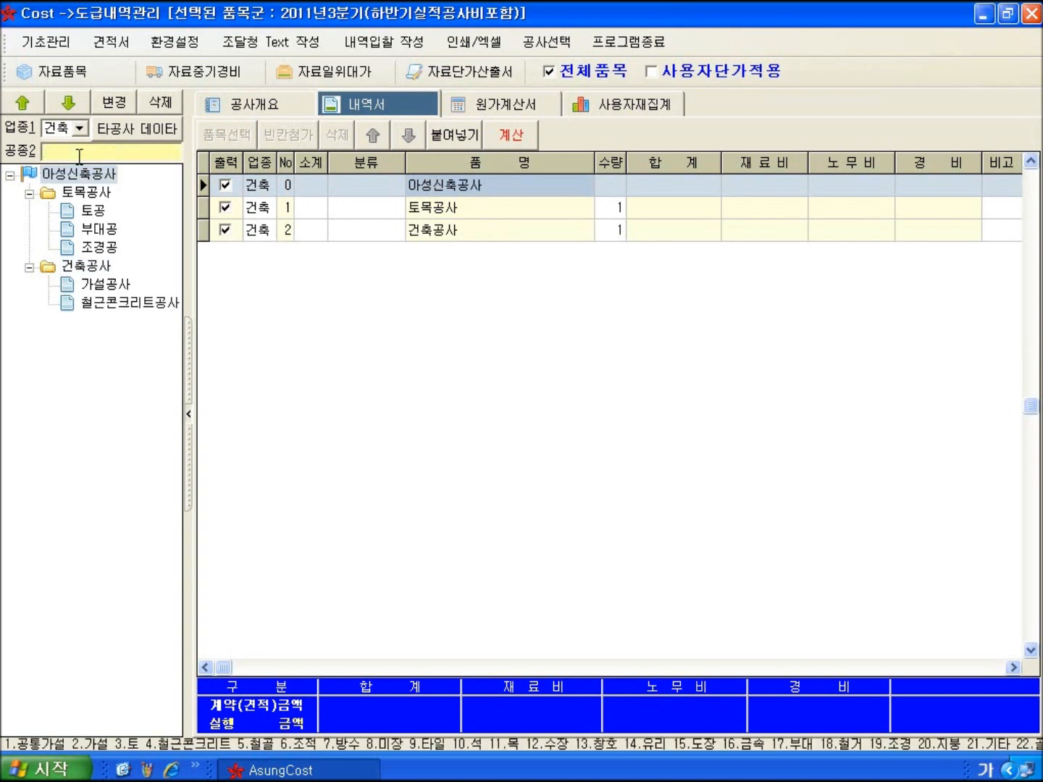
type("민")
type("테리어공사")
key("Return")
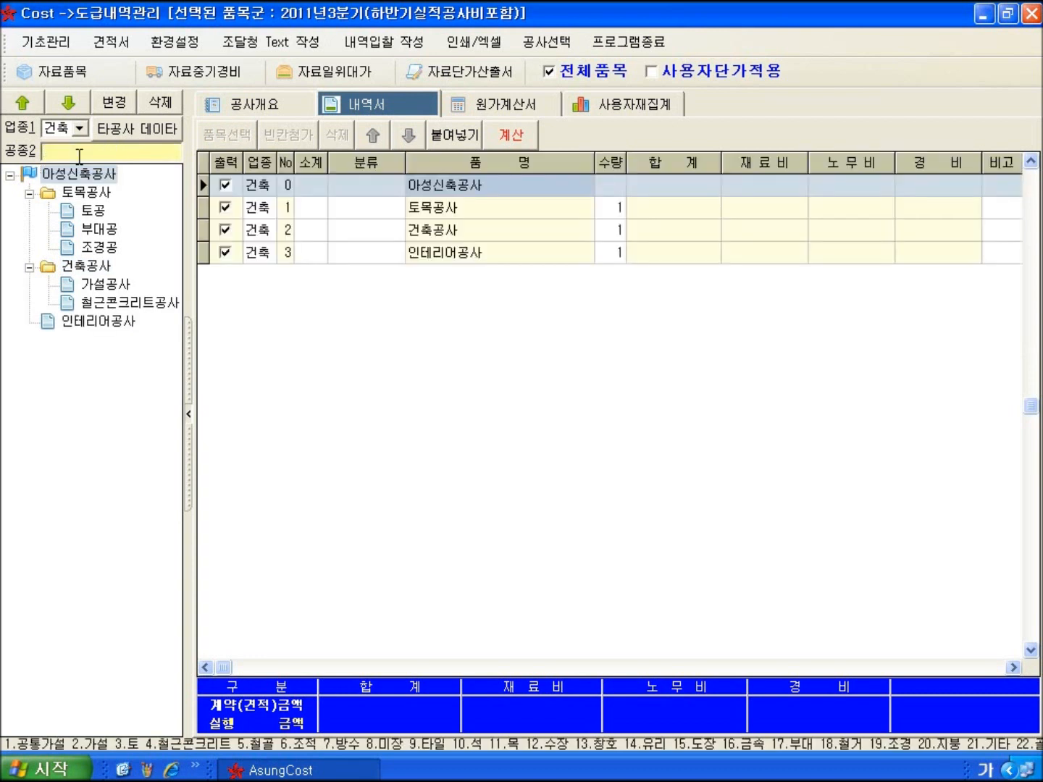
- Add the subcategories 가설공사 and 공통바닥공사 under 인테리어공사
left_click(98, 322)
type("가설")
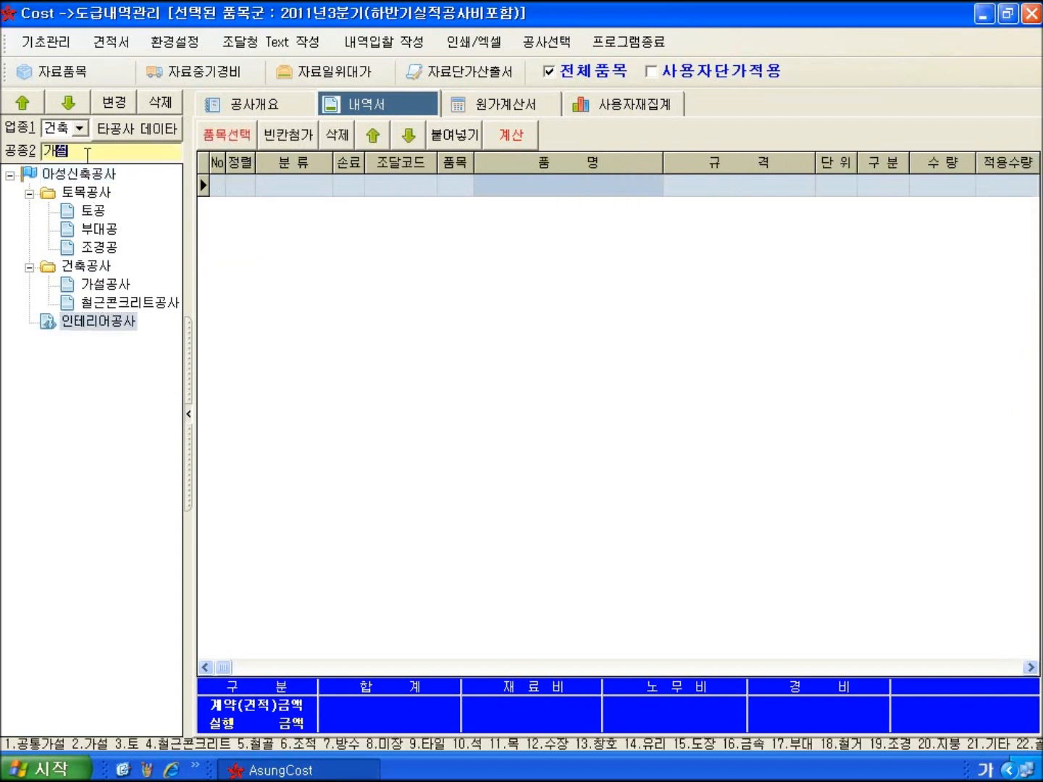
type("공사")
key("Return")
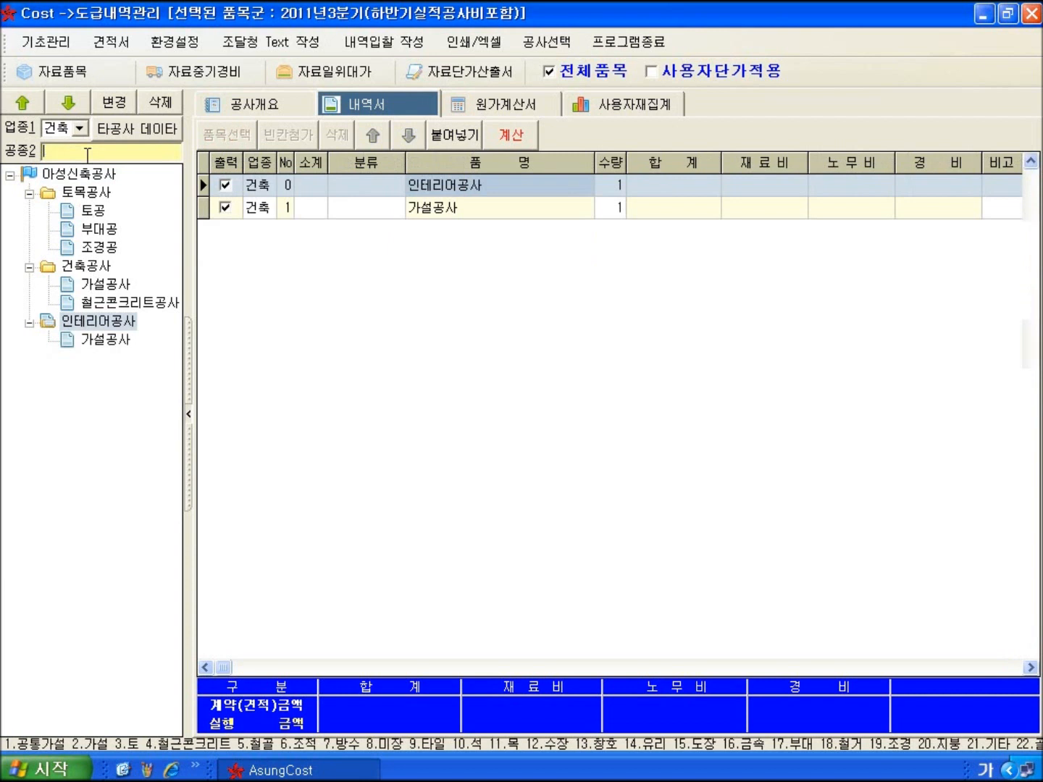
type("공통비")
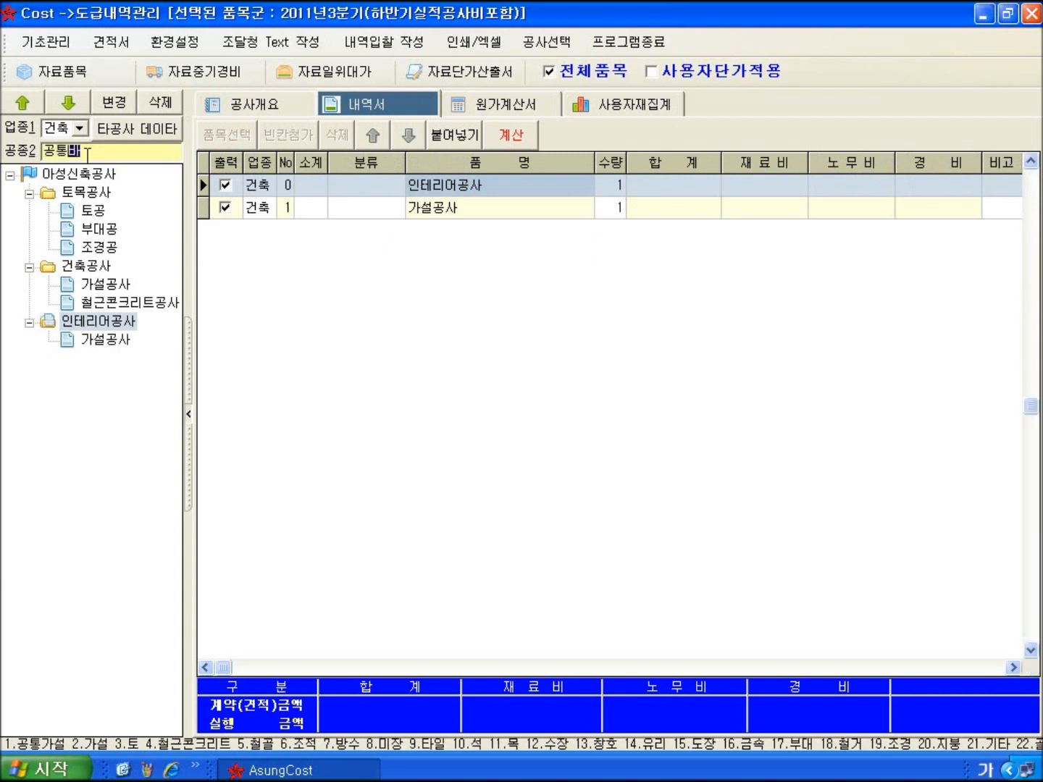
type("닥공사")
key("Return")
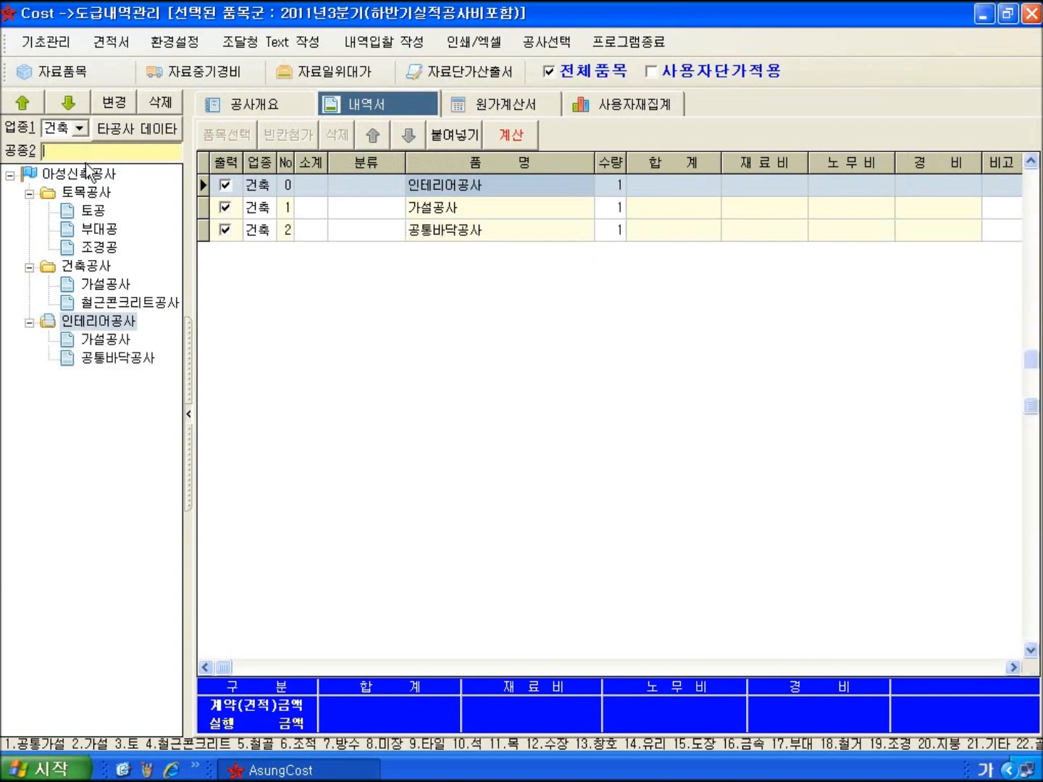
- Add 전기공사 as a work category directly under the project root 아성신축공사
left_click(86, 173)
left_click(83, 152)
type("ㅈ")
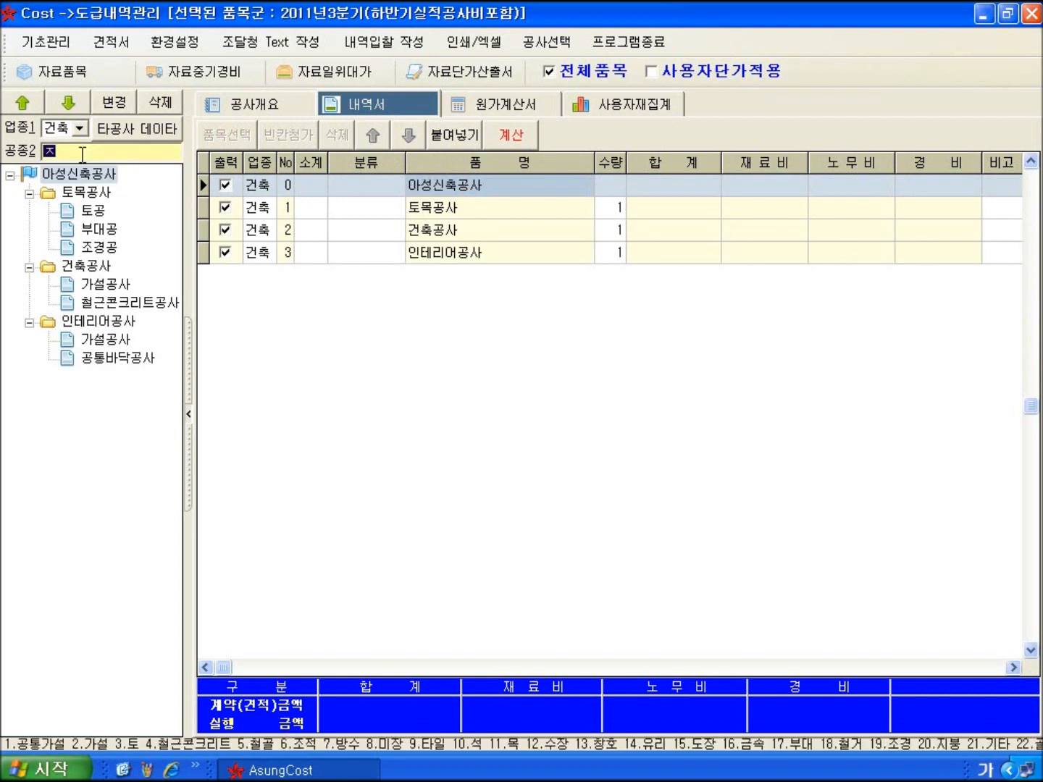
type("전기공사")
key("Return")
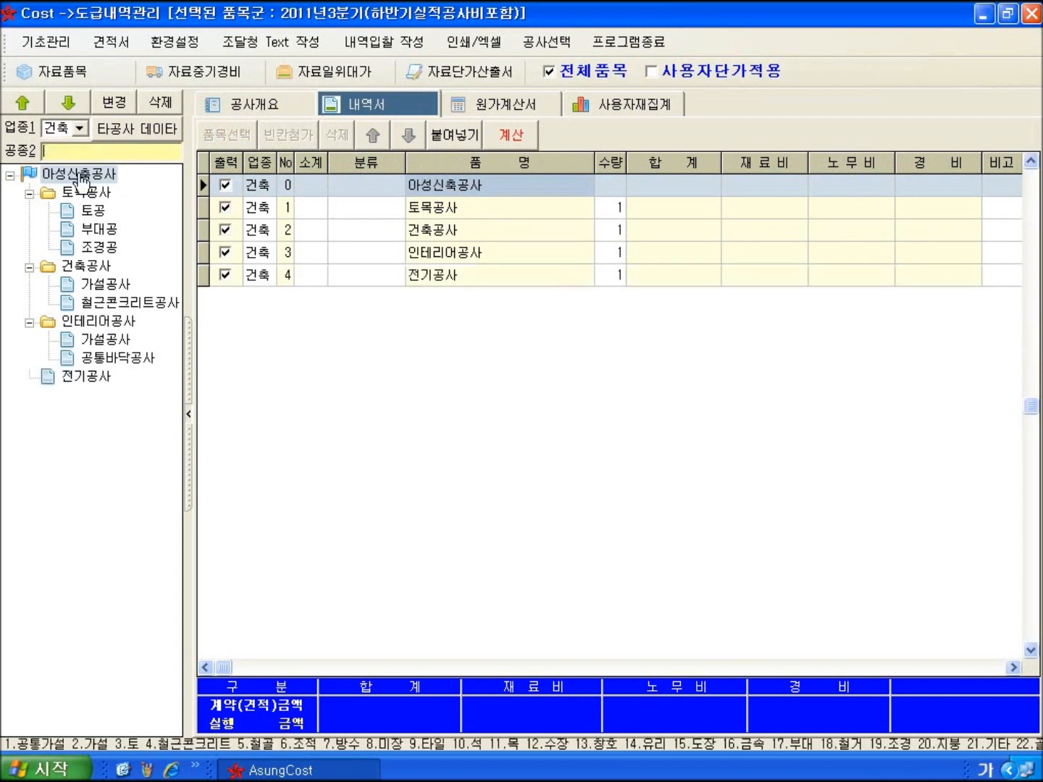
- Add the subcategories 수변전설비공사 and 전력간선공사 under 전기공사
left_click(87, 376)
left_click(95, 152)
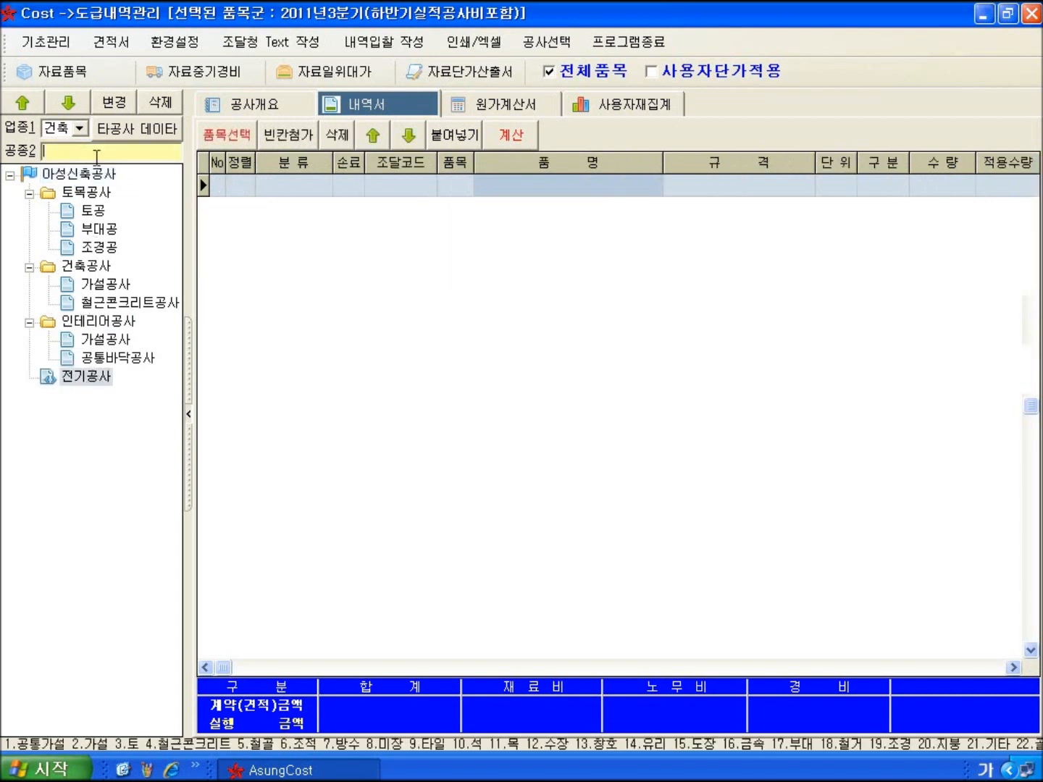
type("ㅅ변전설비공ㅅ")
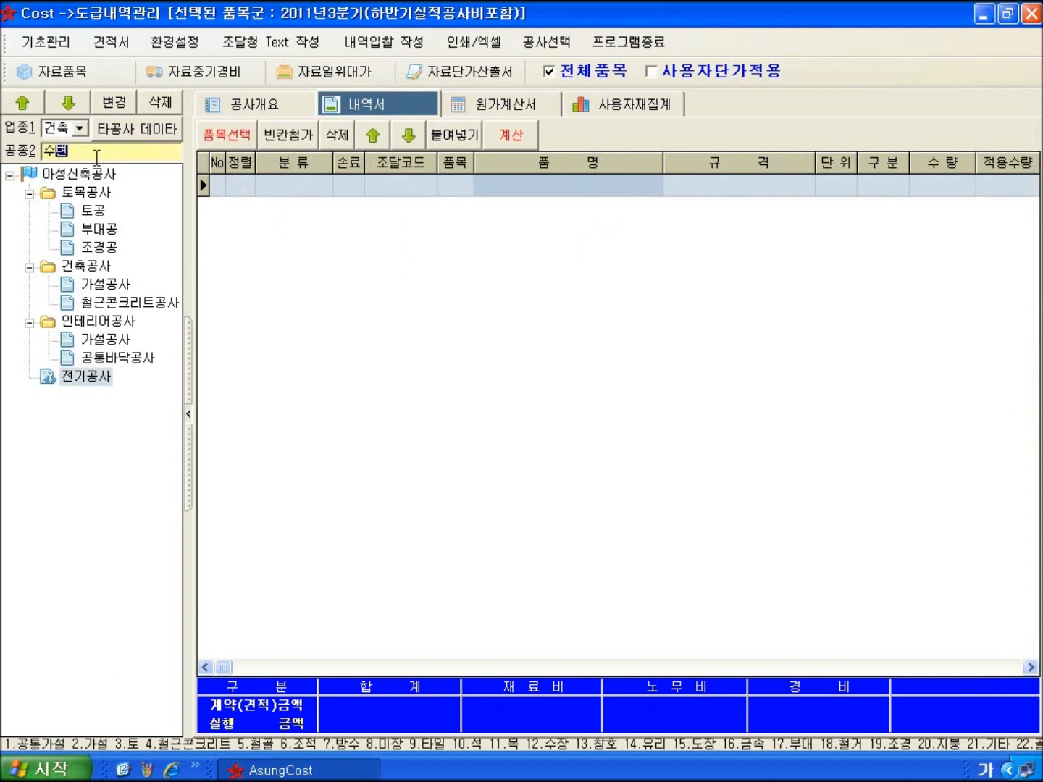
type("ㅏ")
key("Return")
type("ㅈ")
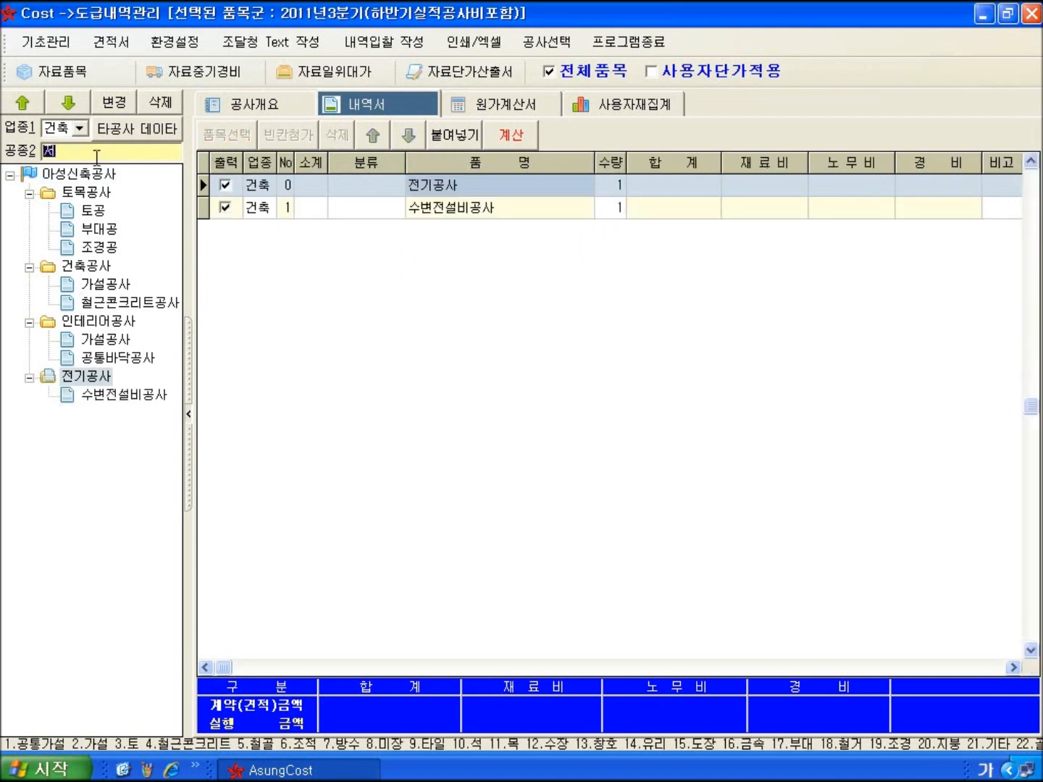
type("ㅓㄴㄱ간선공사")
key("Return")
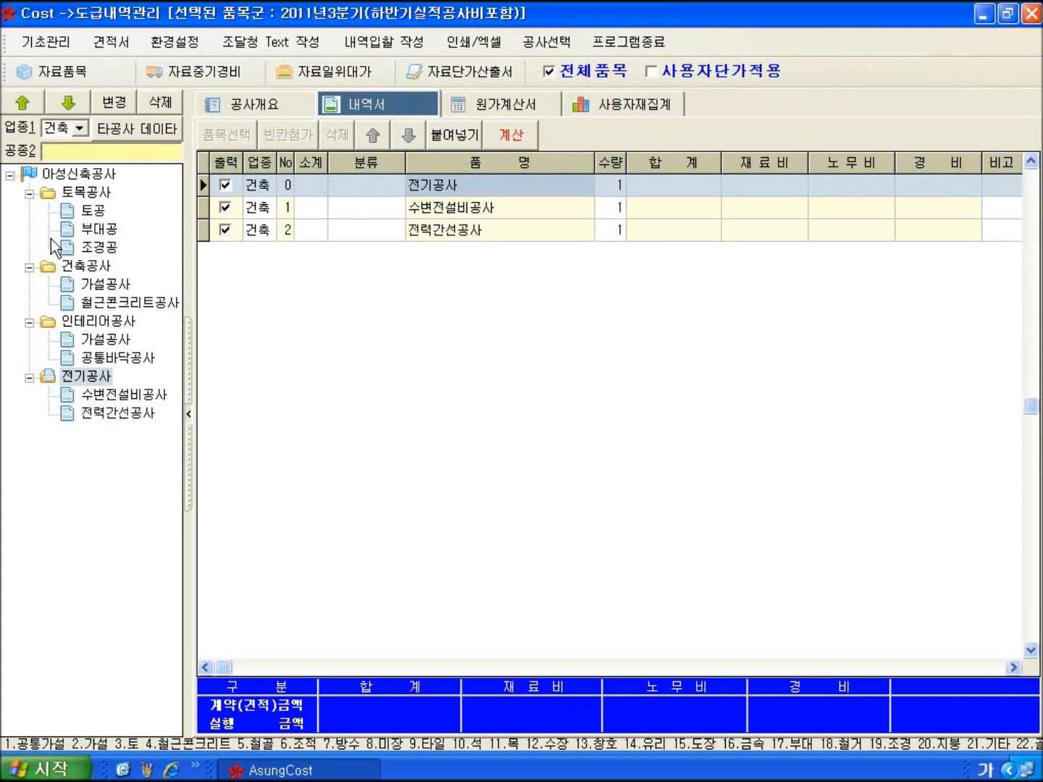
- Add 기계설비공사 as a work category directly under the project root 아성신축공사
left_click(48, 174)
left_click(65, 152)
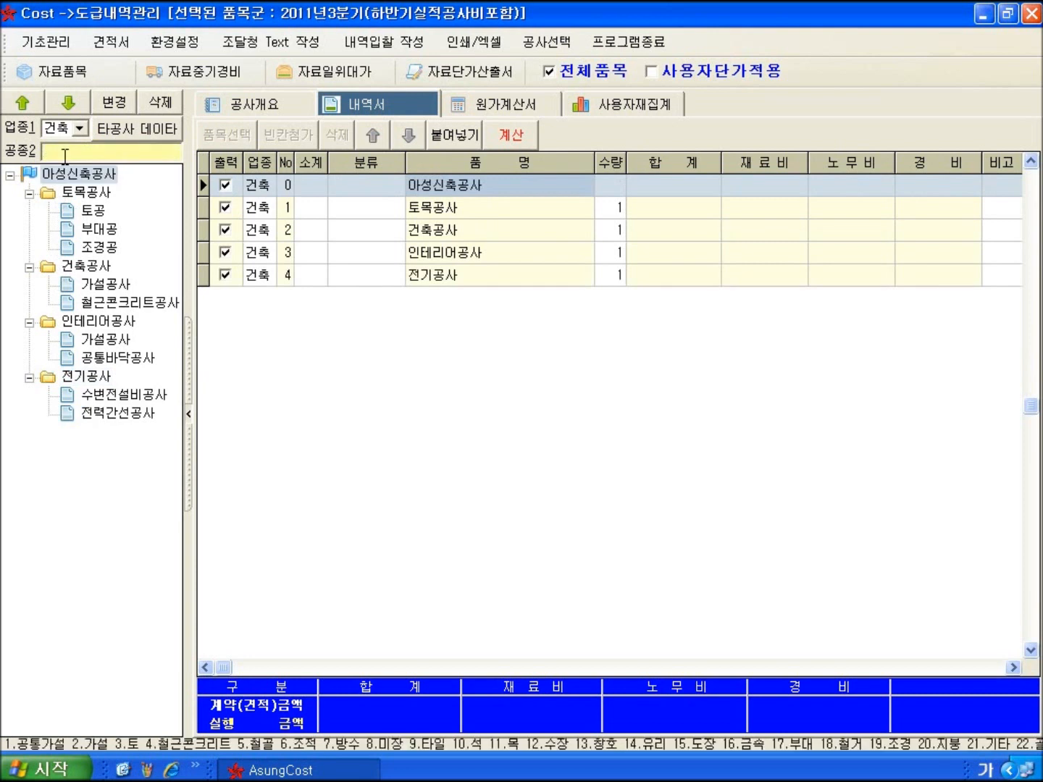
type("기계설비공사")
key("Return")
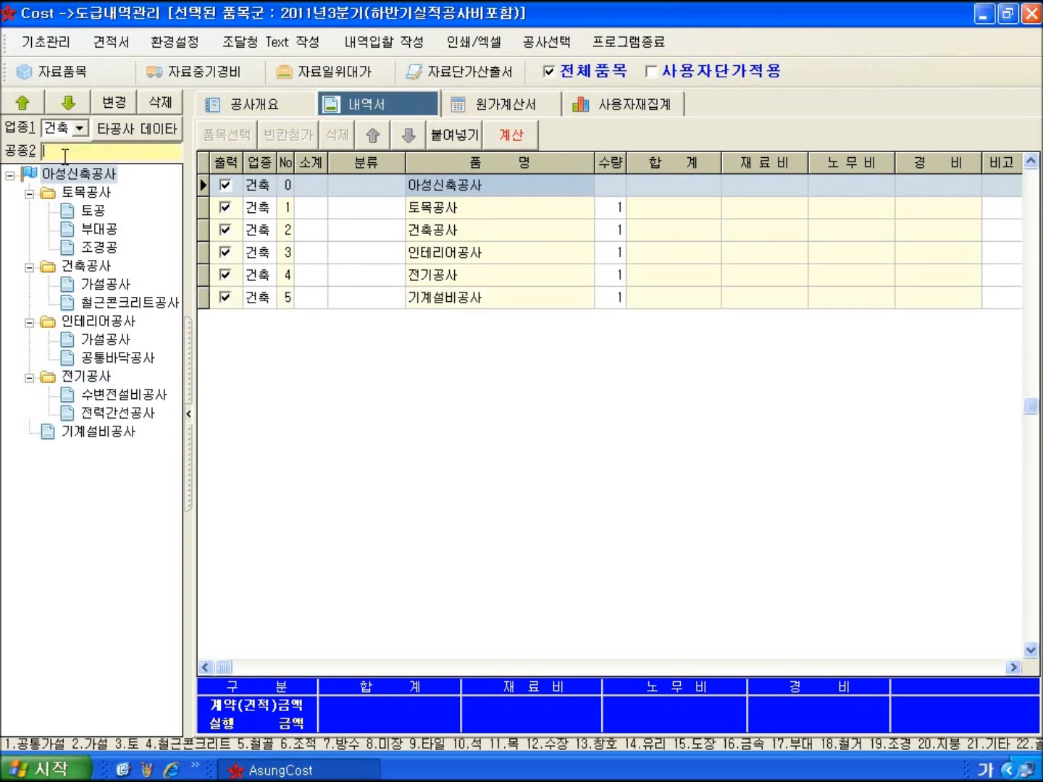
- Add the subcategories 장비설치공사 and 기계실배관공사 under 기계설비공사
left_click(88, 432)
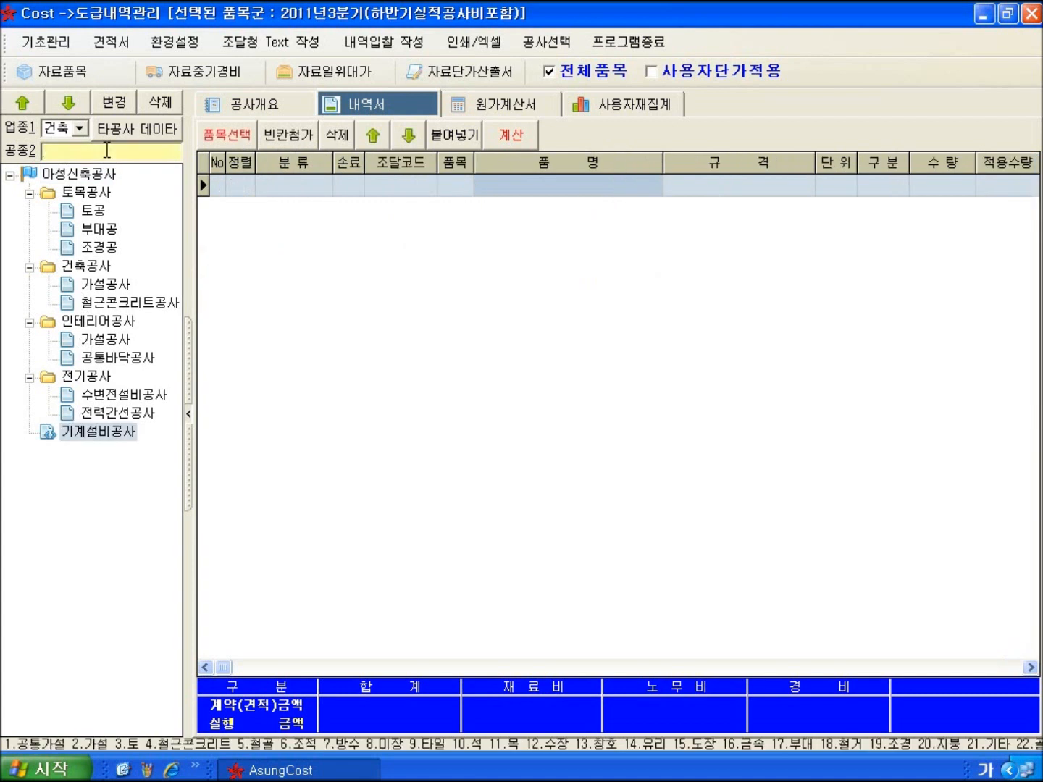
type("장비서ㄹ치공사")
key("Return")
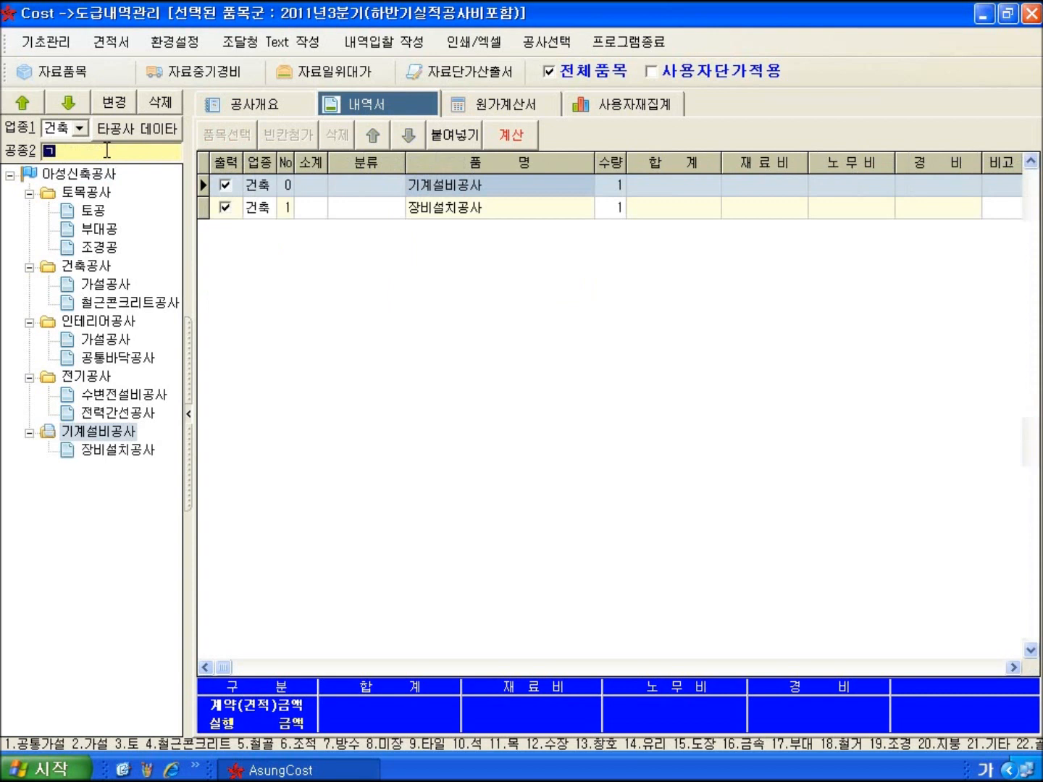
type("ㄱㅣ계설배관ㄱ")
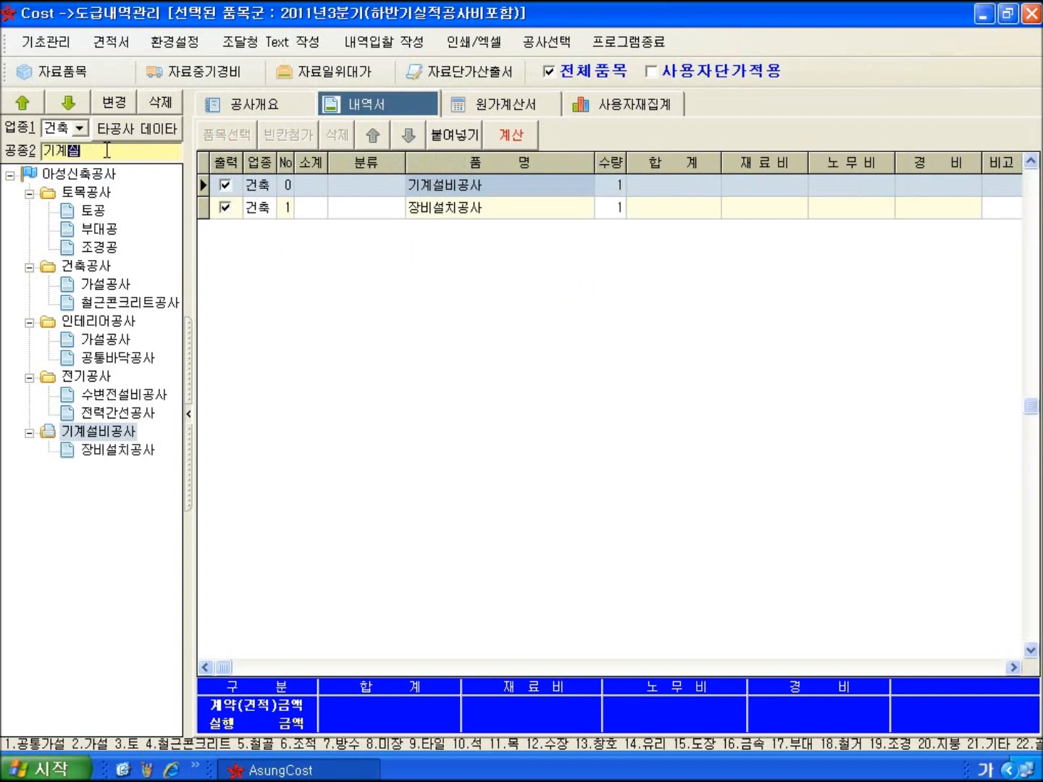
type("ㅗㅇ사")
key("Return")
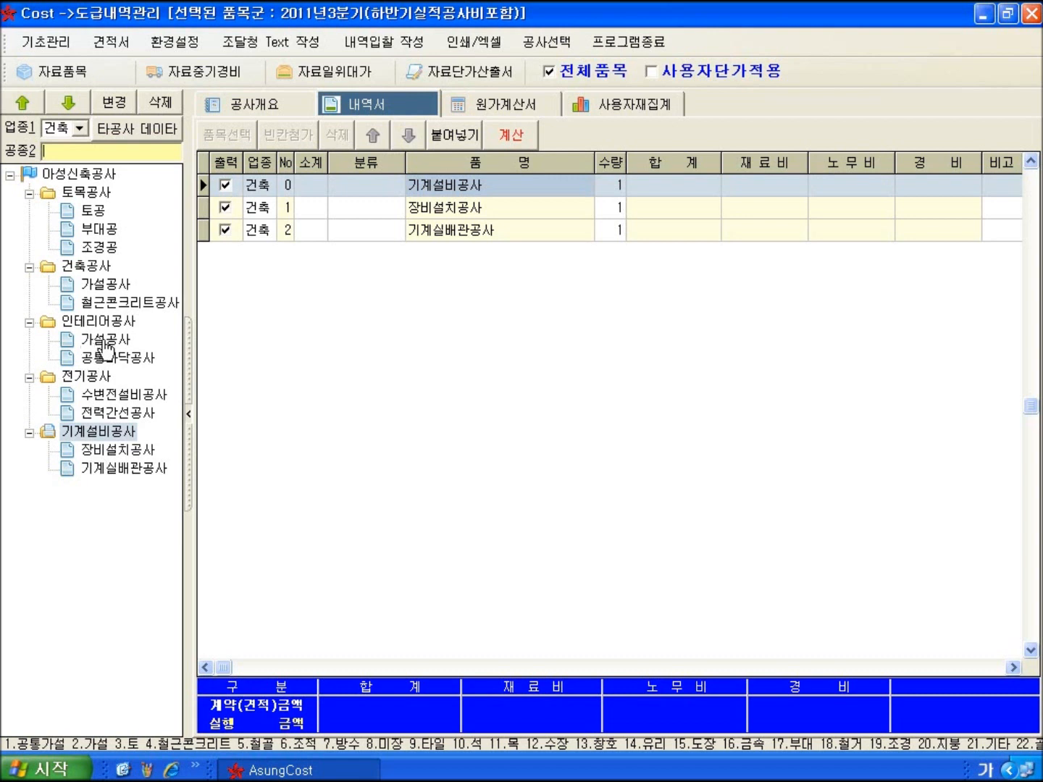
- Add a blank row to the 토공 statement under 토목공사 and enter "1) 토공" as its item name
left_click(95, 213)
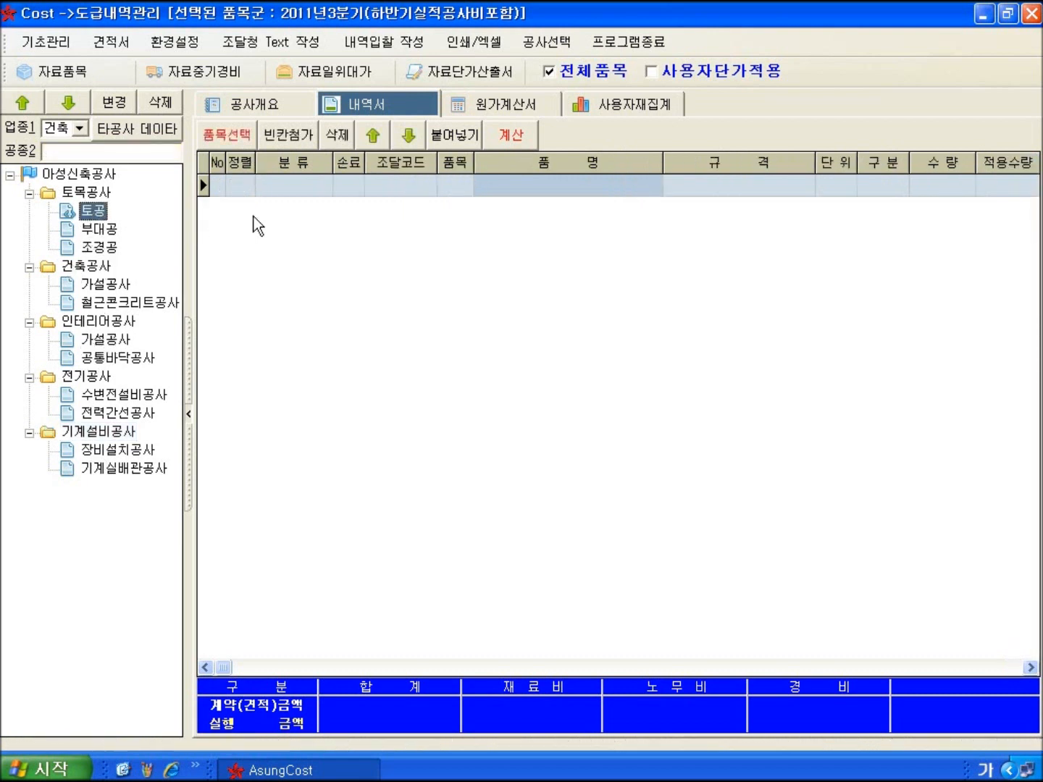
left_click(297, 142)
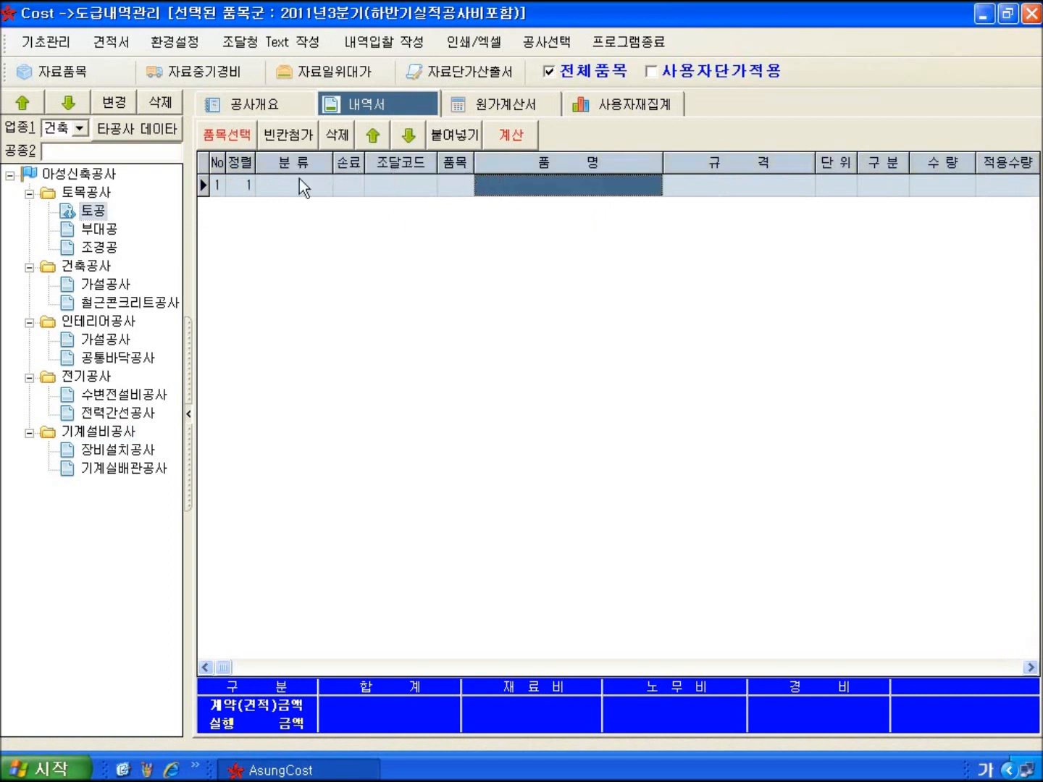
left_click(533, 183)
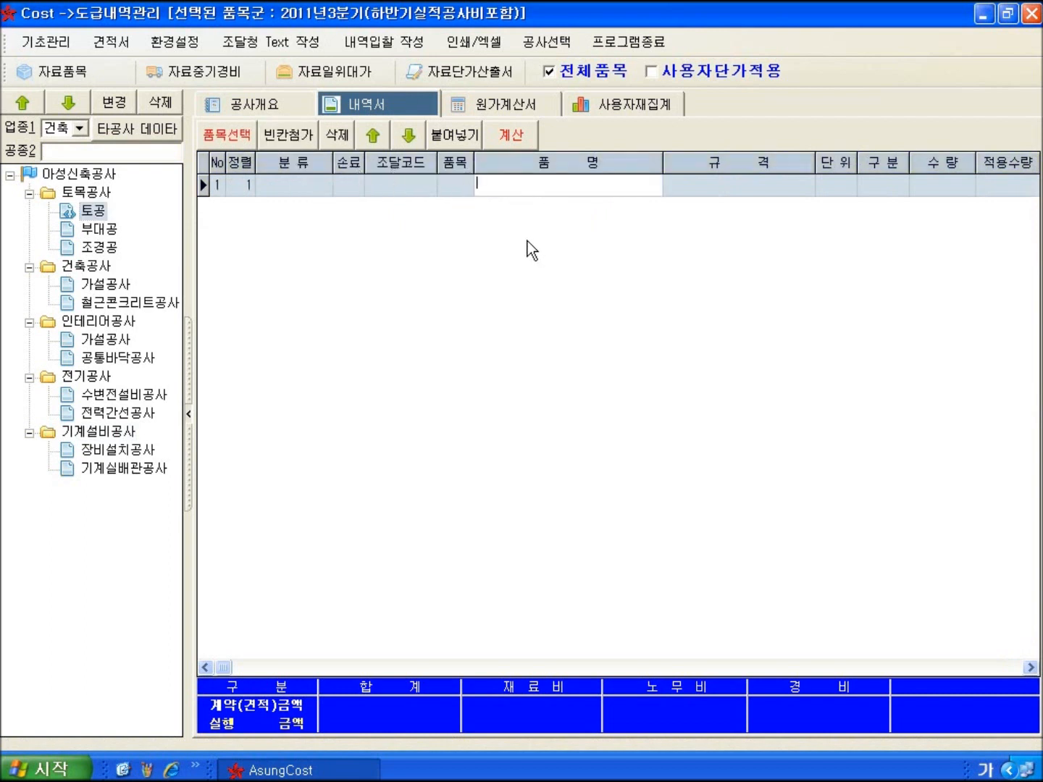
type("1) 토공")
key("Return")
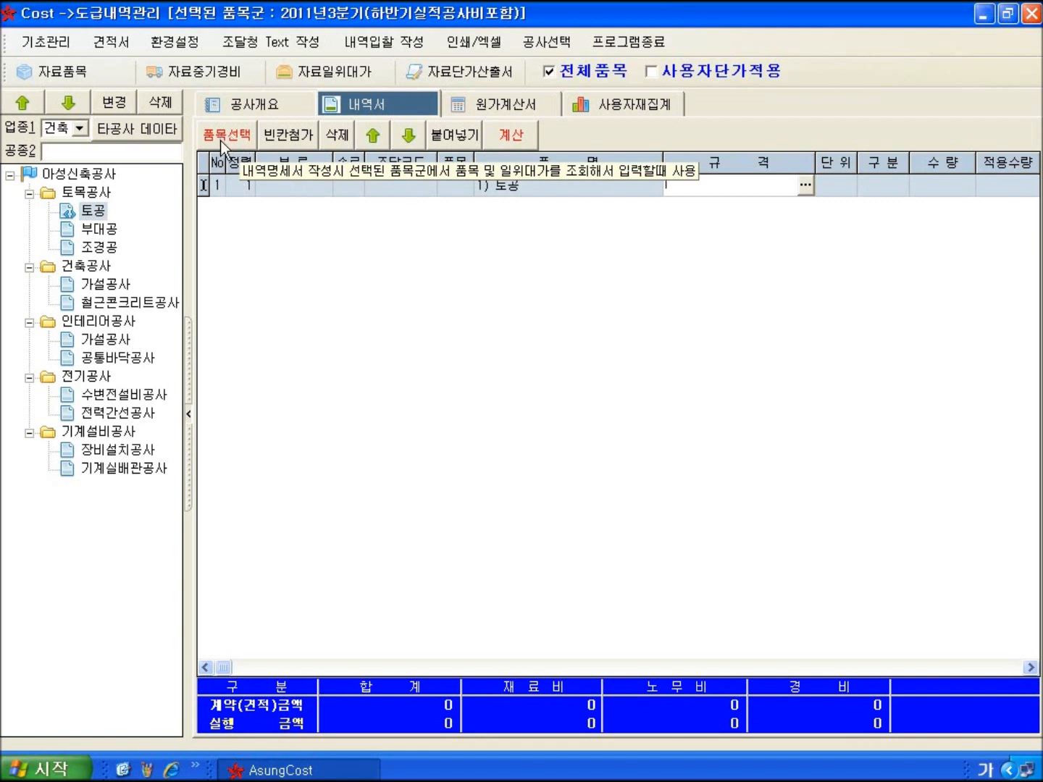
key("Left")
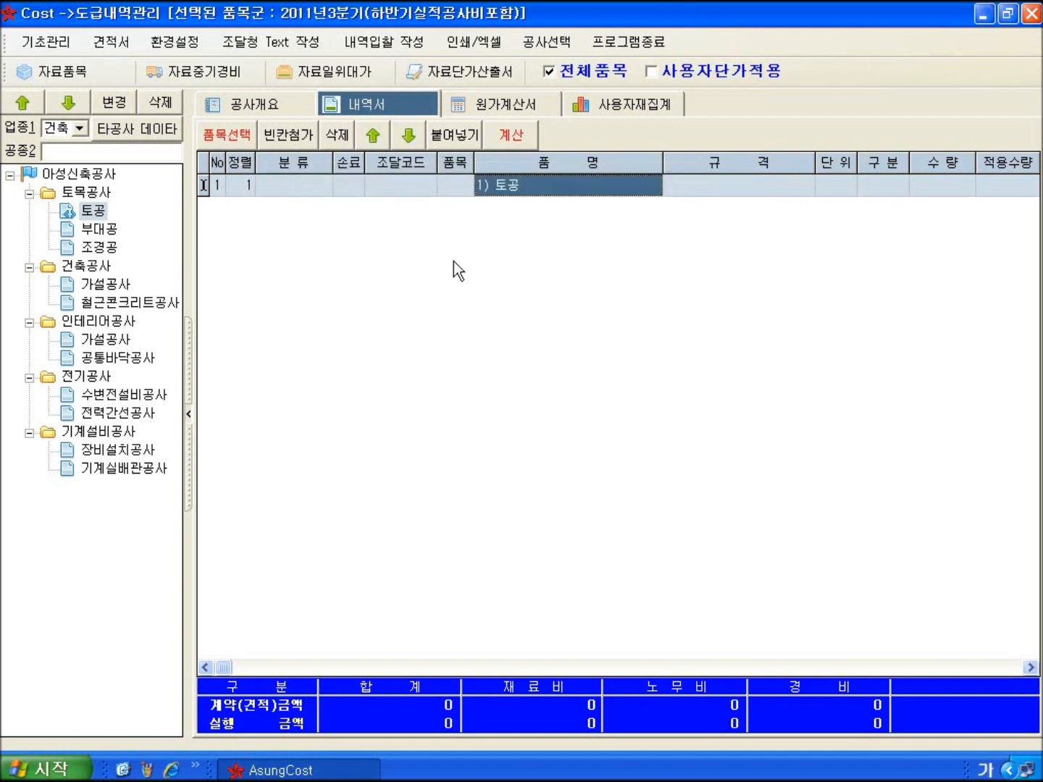
- Open the item lookup for the 토공 statement and search by item name for 터파기
left_click(233, 147)
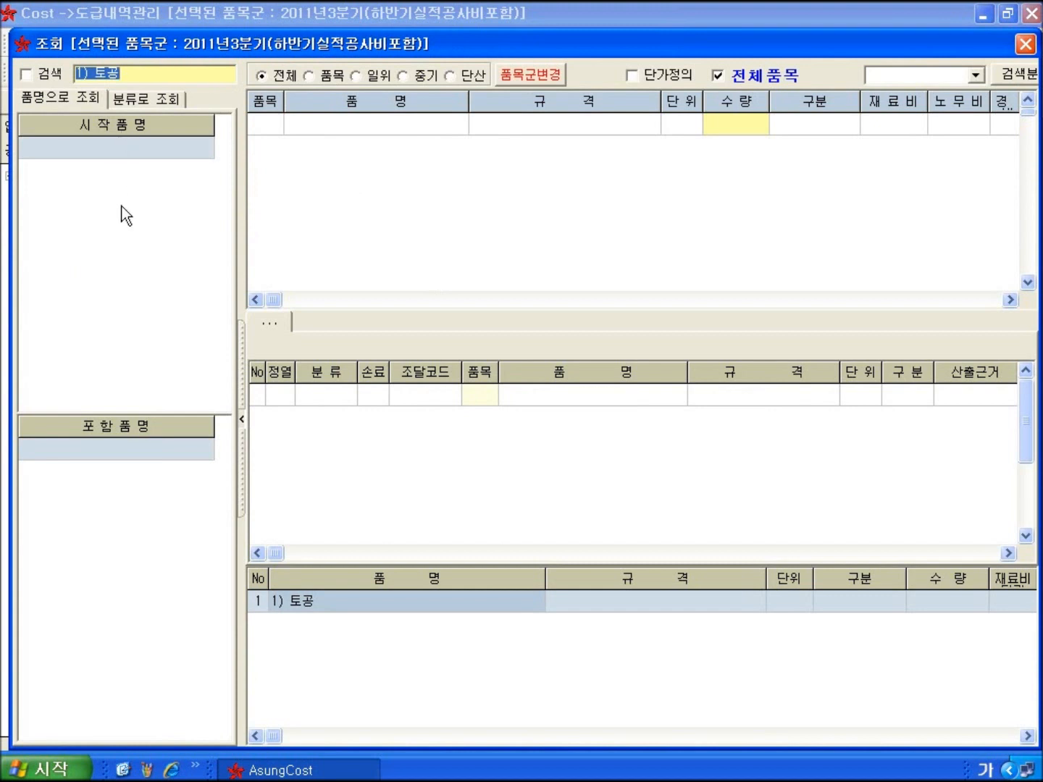
left_click(134, 75)
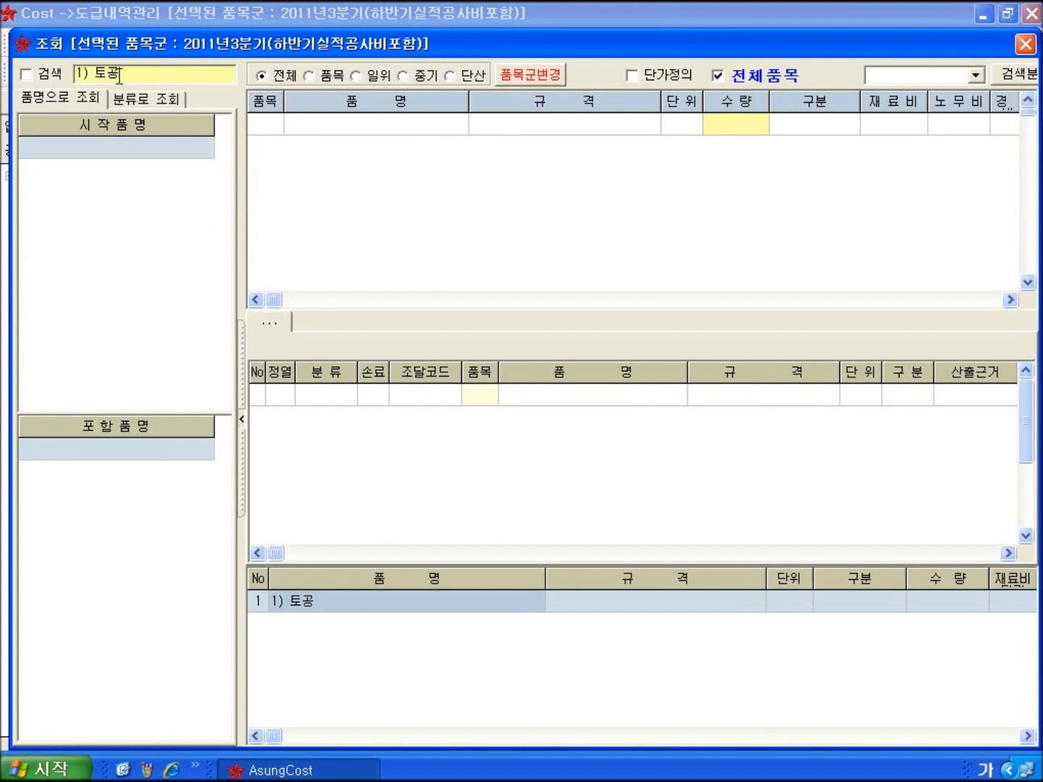
left_click_drag(122, 76, 73, 76)
type("터파기")
key("Return")
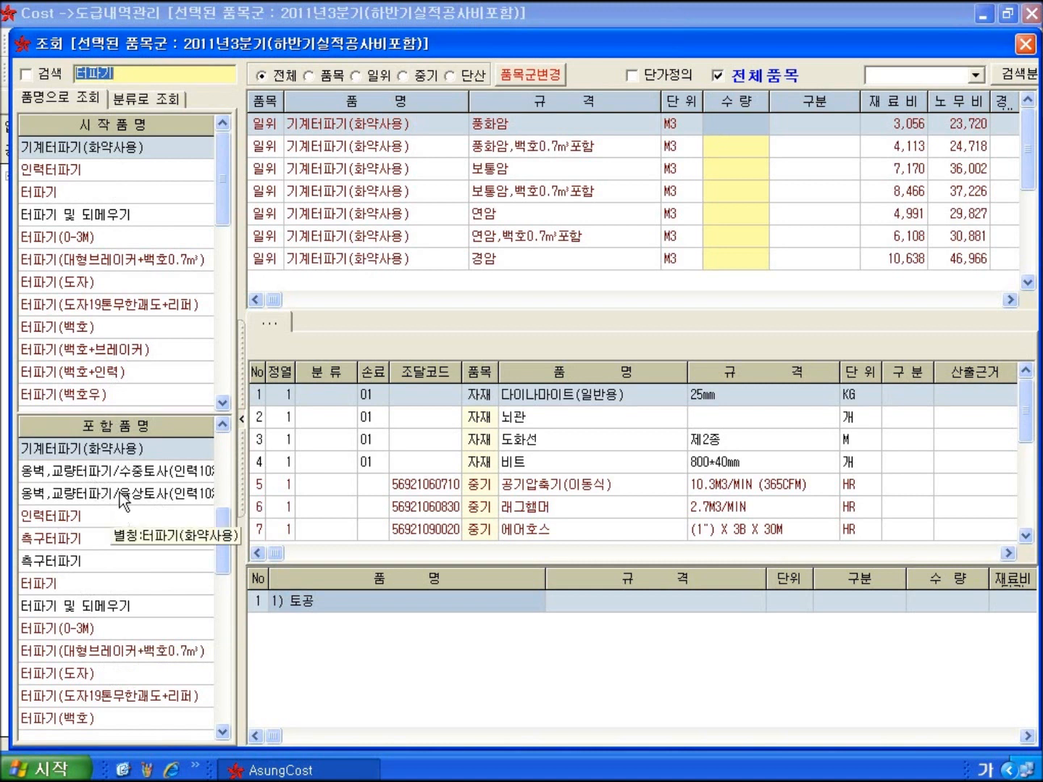
- Examine the lookup's classification tree, including 공통자재, 건축자재 and 설비자재 with its 방진.소음자재류 group, and return to the item-name lookup
left_click(148, 100)
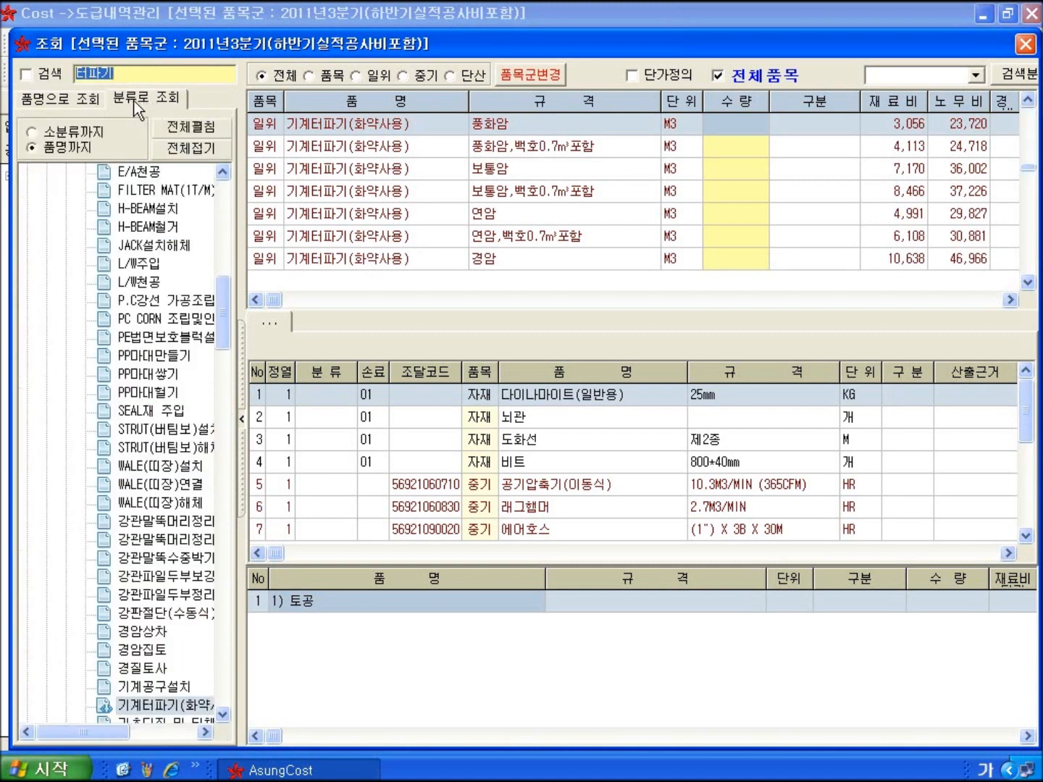
left_click(191, 149)
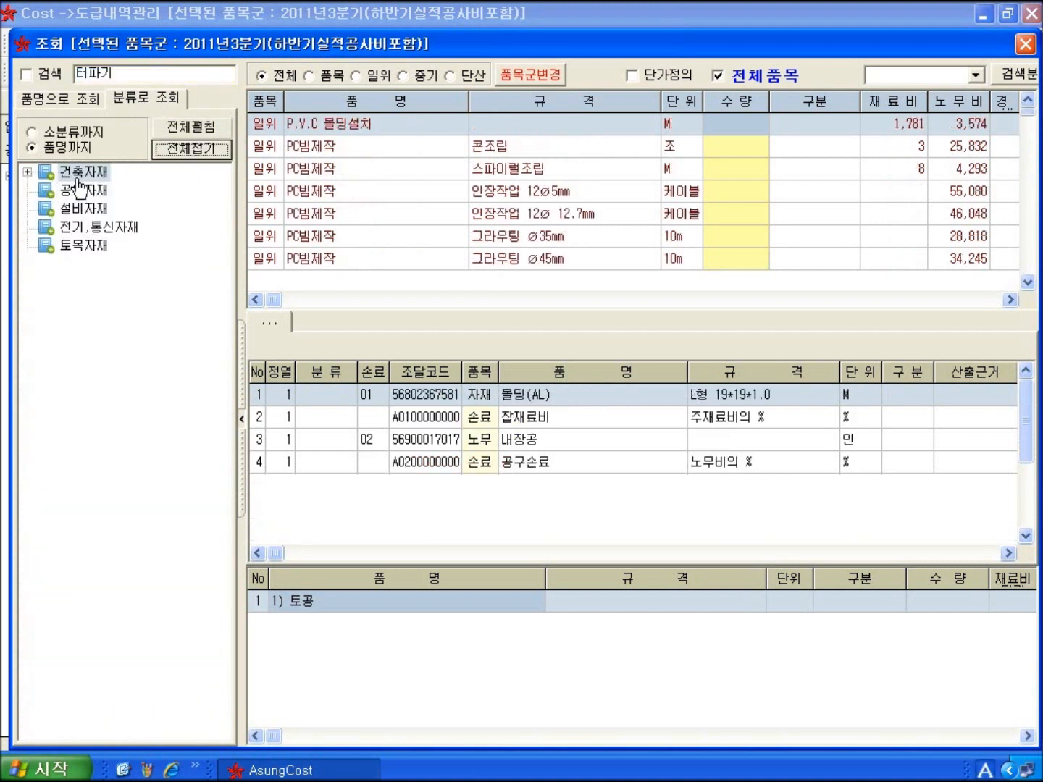
double_click(76, 191)
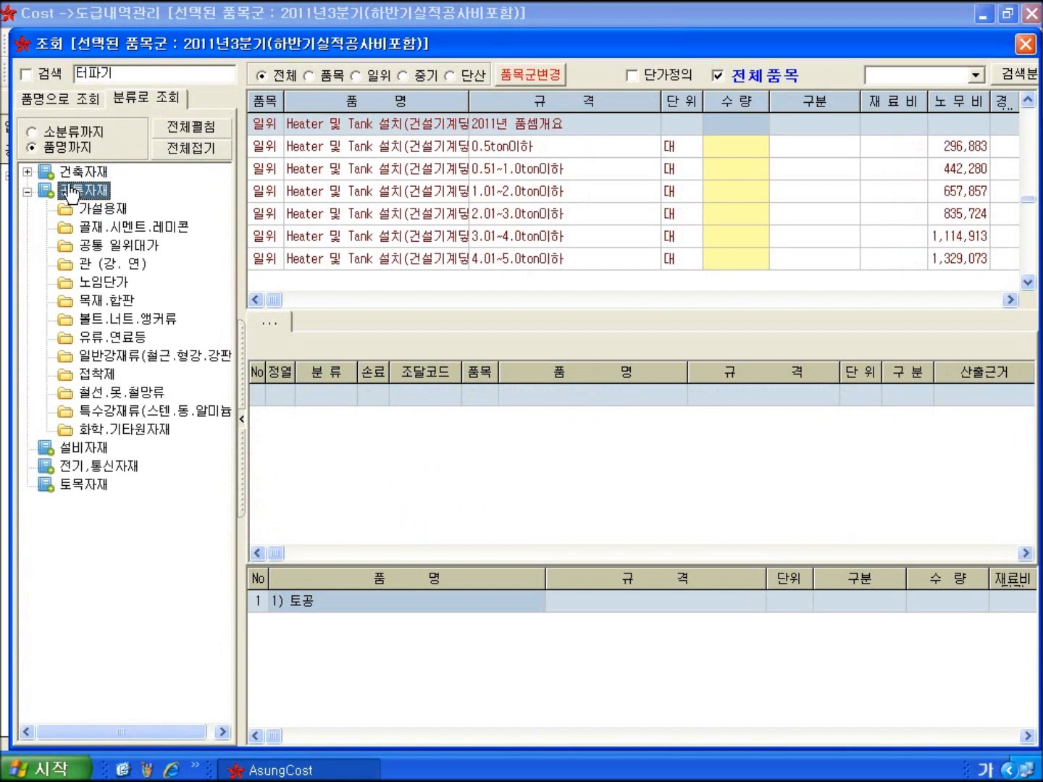
left_click(75, 174)
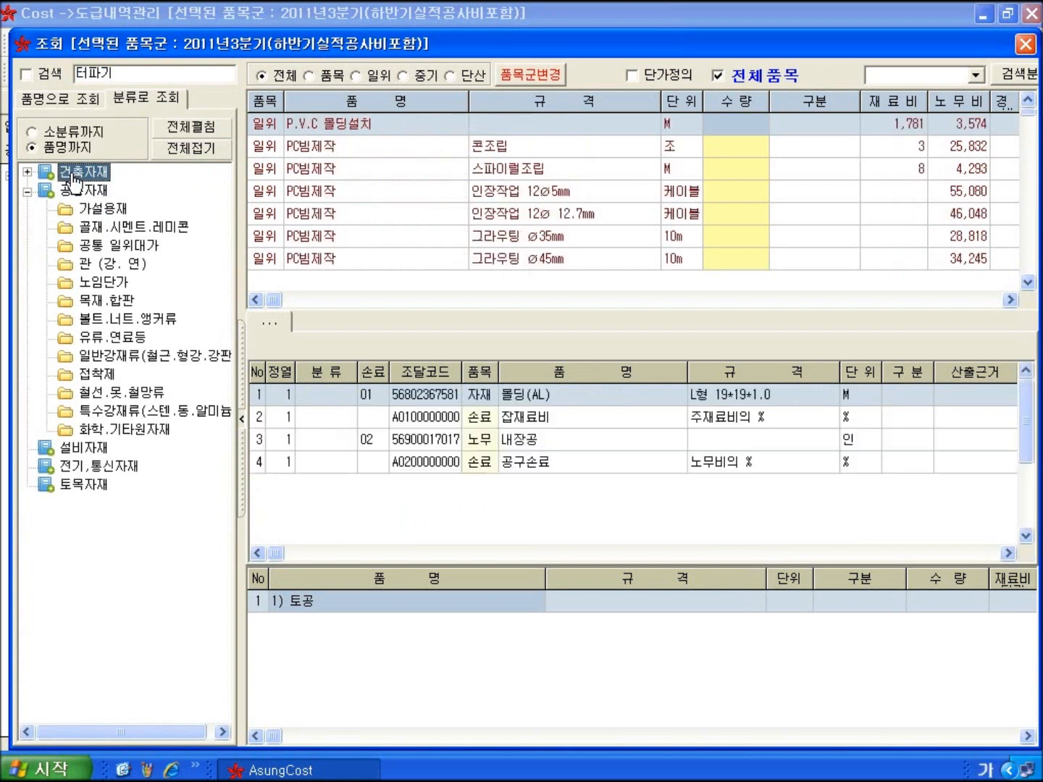
double_click(58, 449)
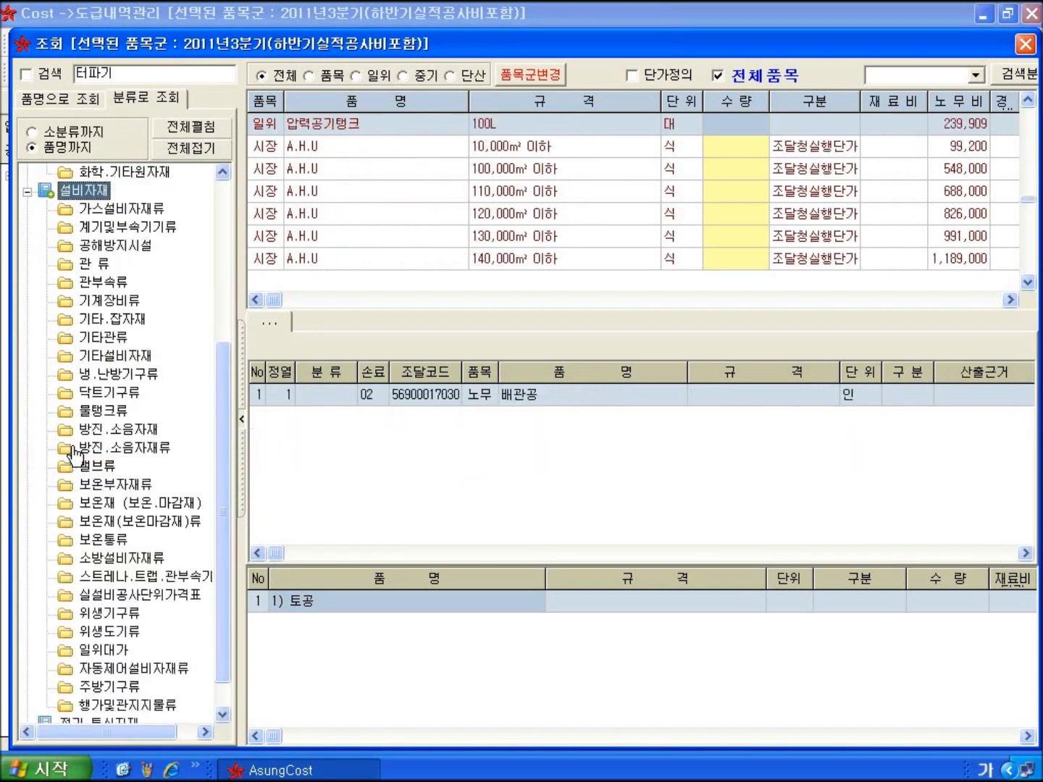
double_click(66, 448)
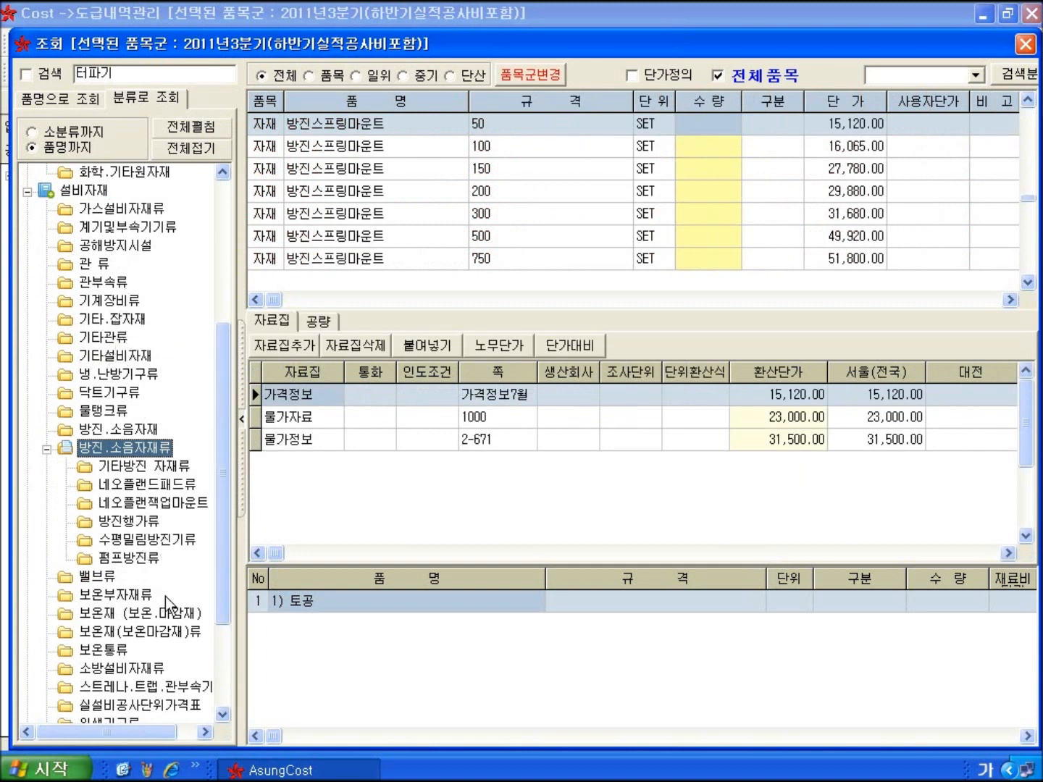
left_click(69, 98)
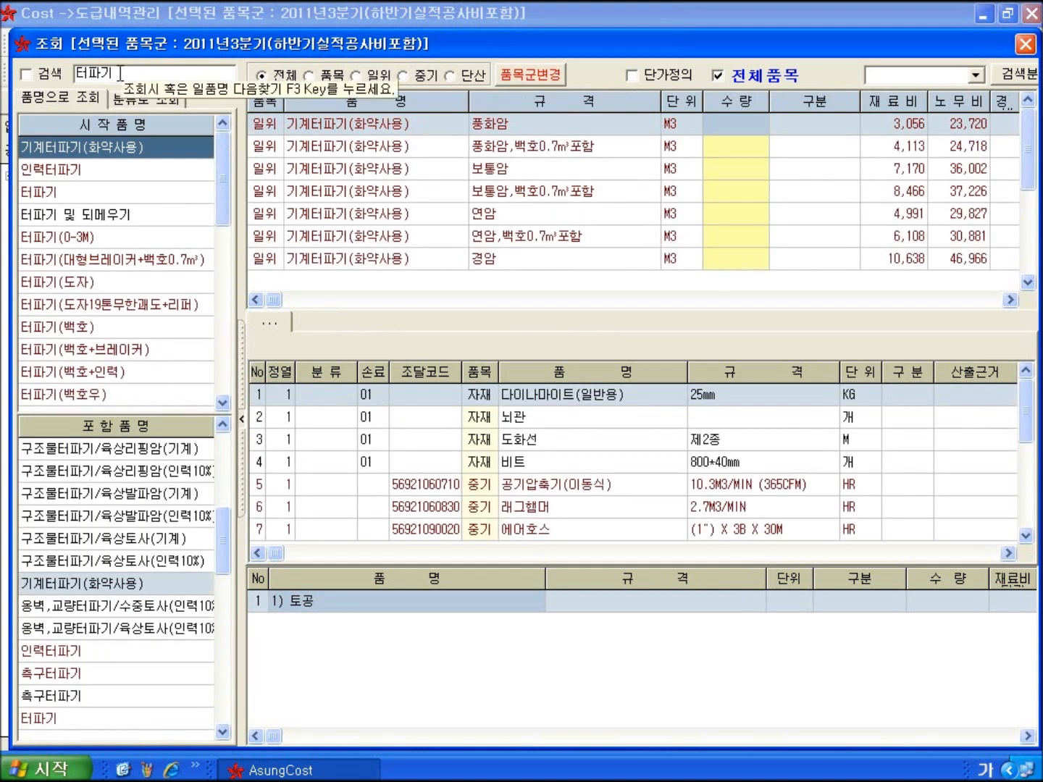
left_click(145, 99)
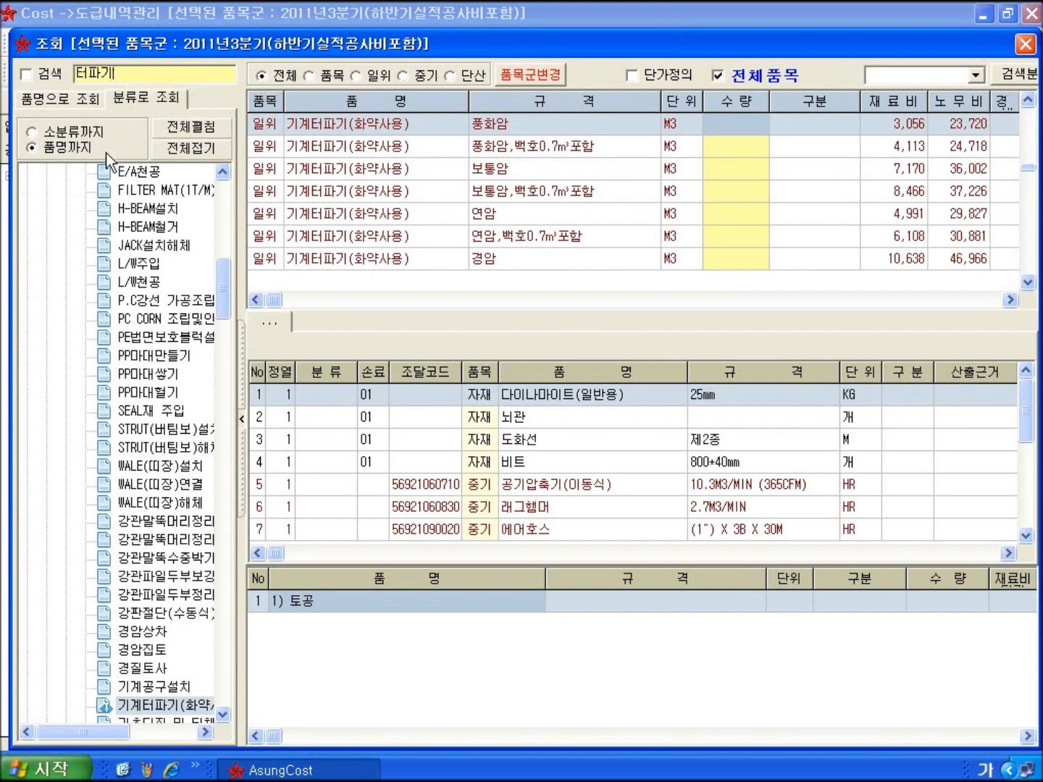
left_click(72, 99)
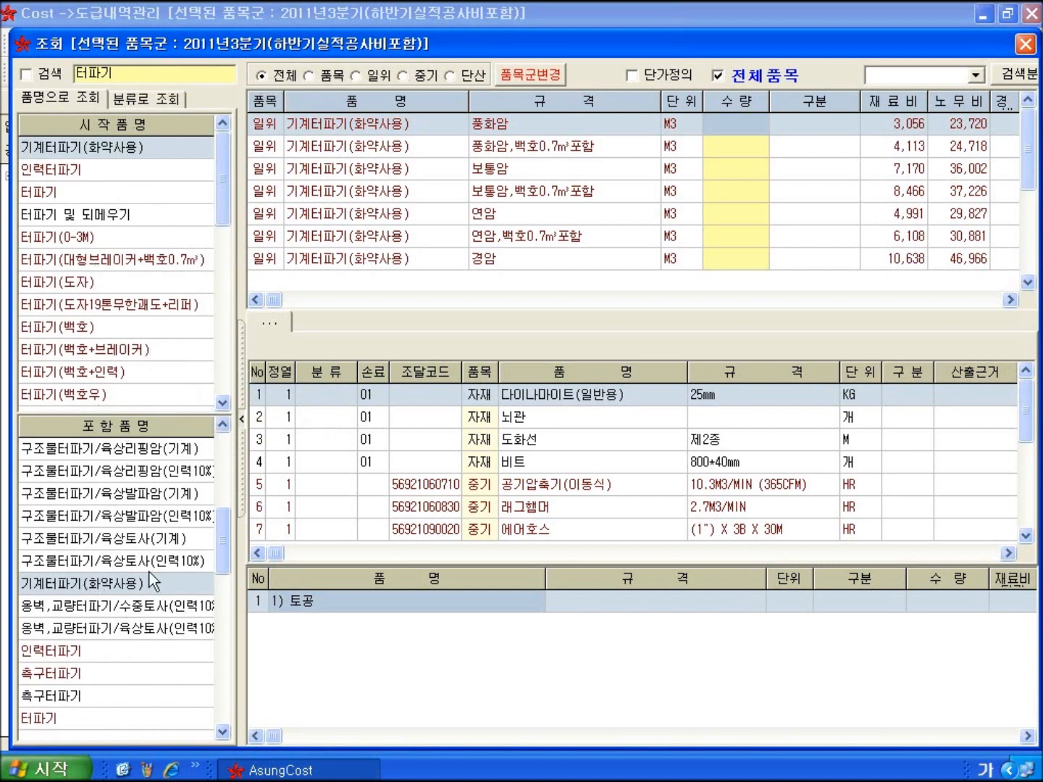
- Add 터파기(백호우0.7M3) with specification 토사 기계80%+인력20% and quantity 333 to the 토공 statement
scroll(166, 295, "down", 7)
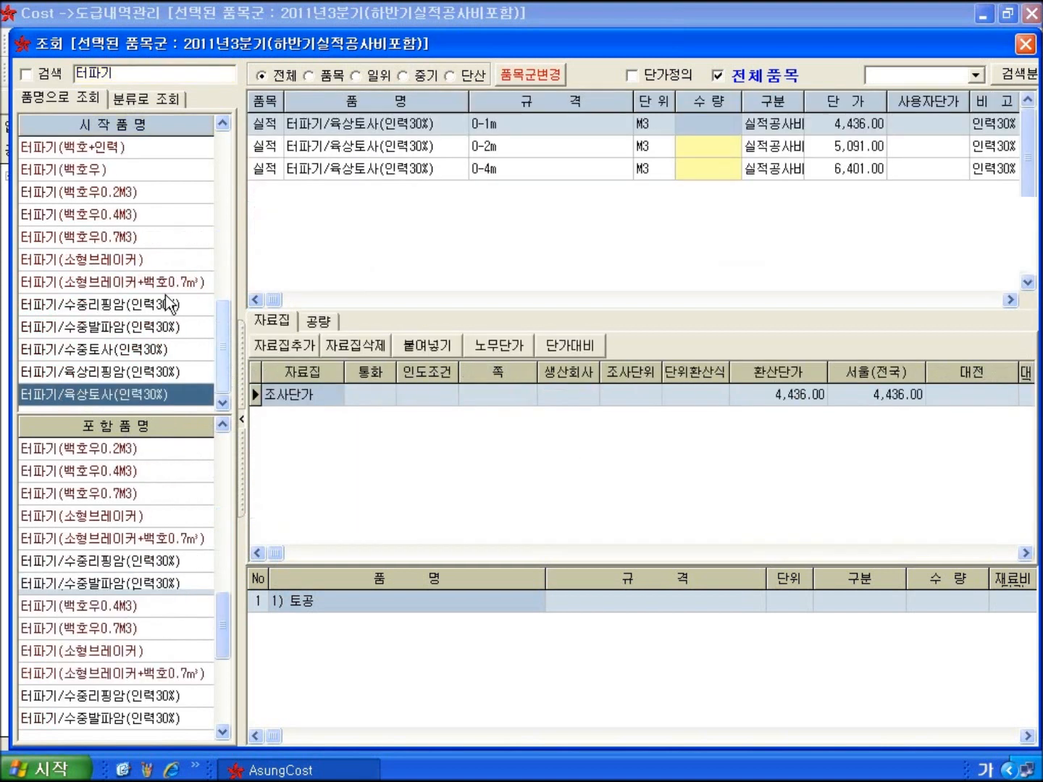
left_click(193, 238)
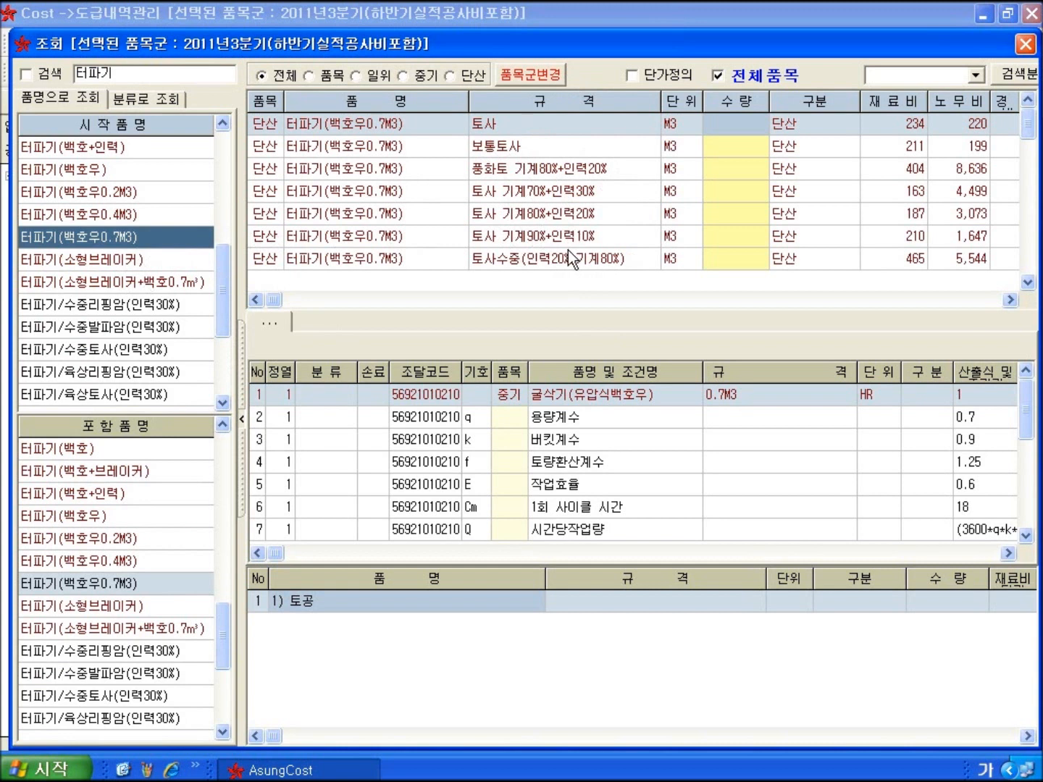
left_click(507, 214)
left_click(494, 213)
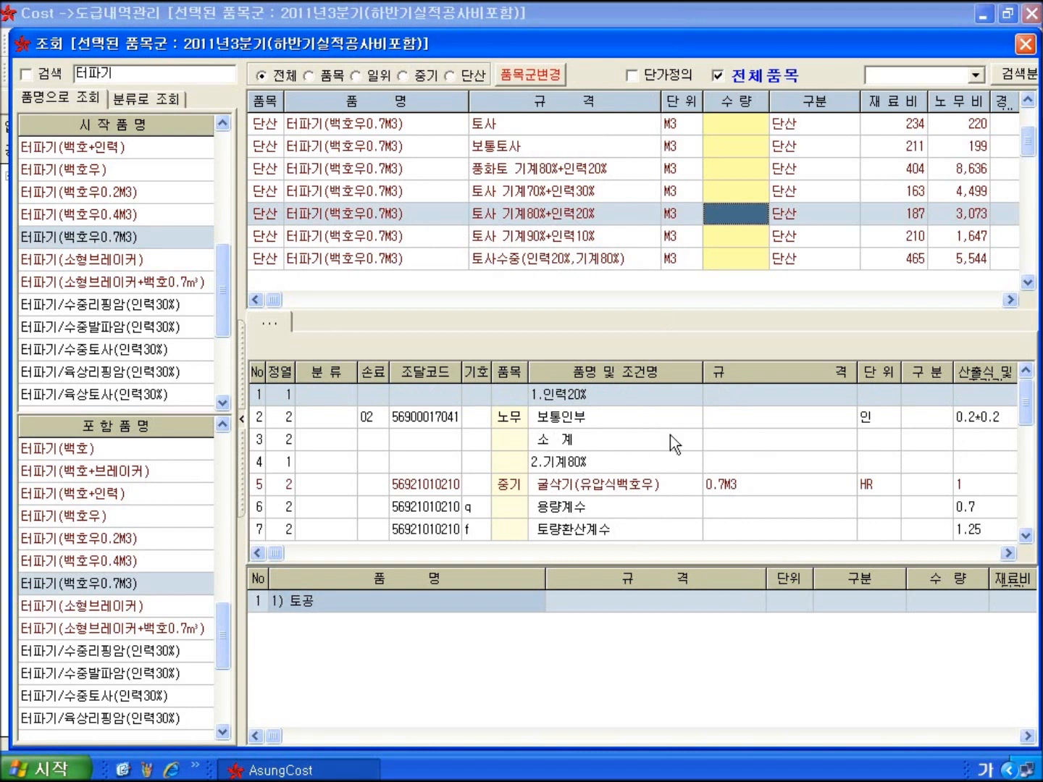
left_click(726, 220)
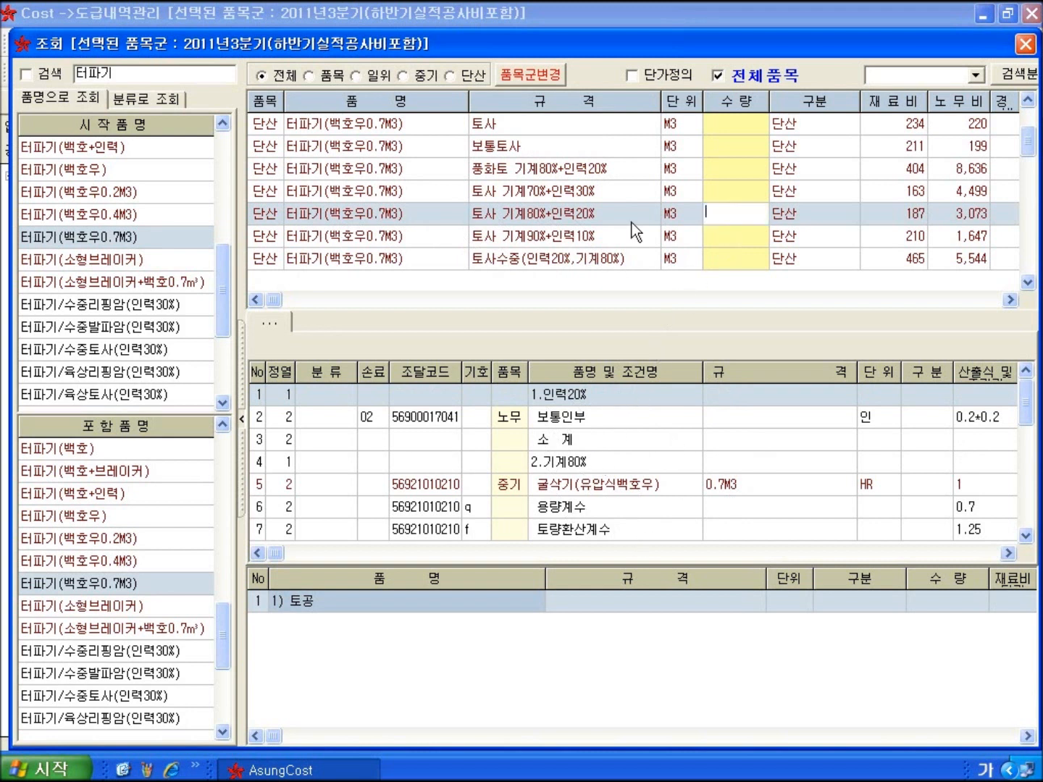
type("333")
key("Return")
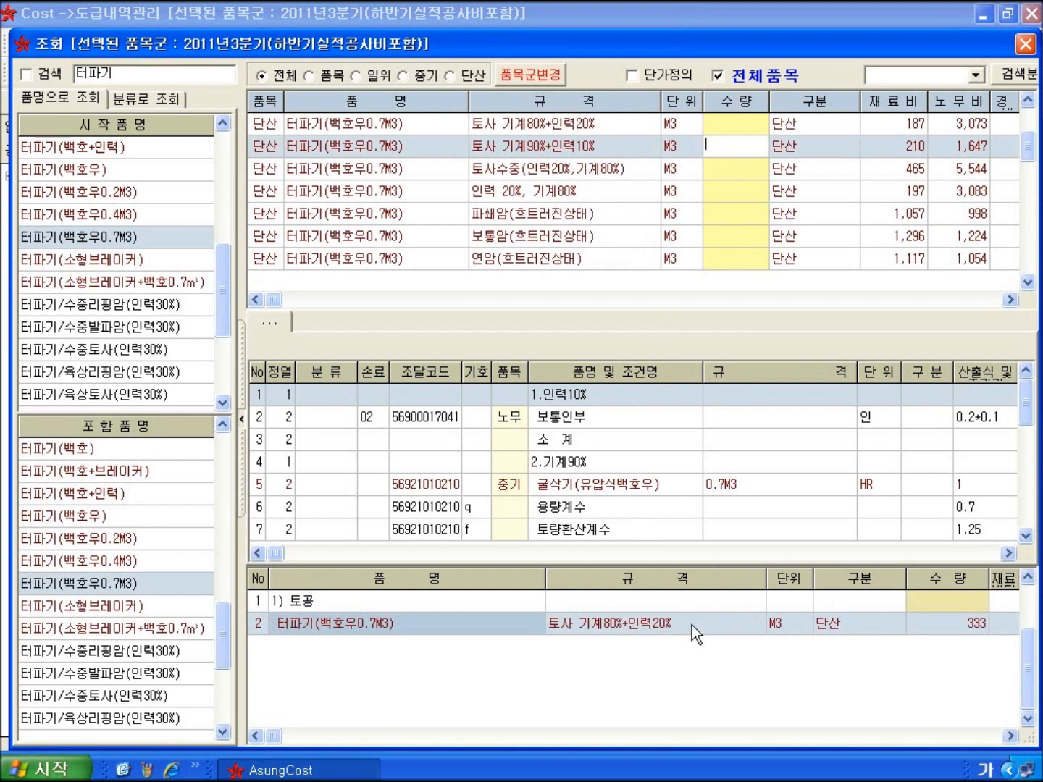
- Replace the search term in the item lookup and search for 되메
left_click(78, 74)
double_click(76, 74)
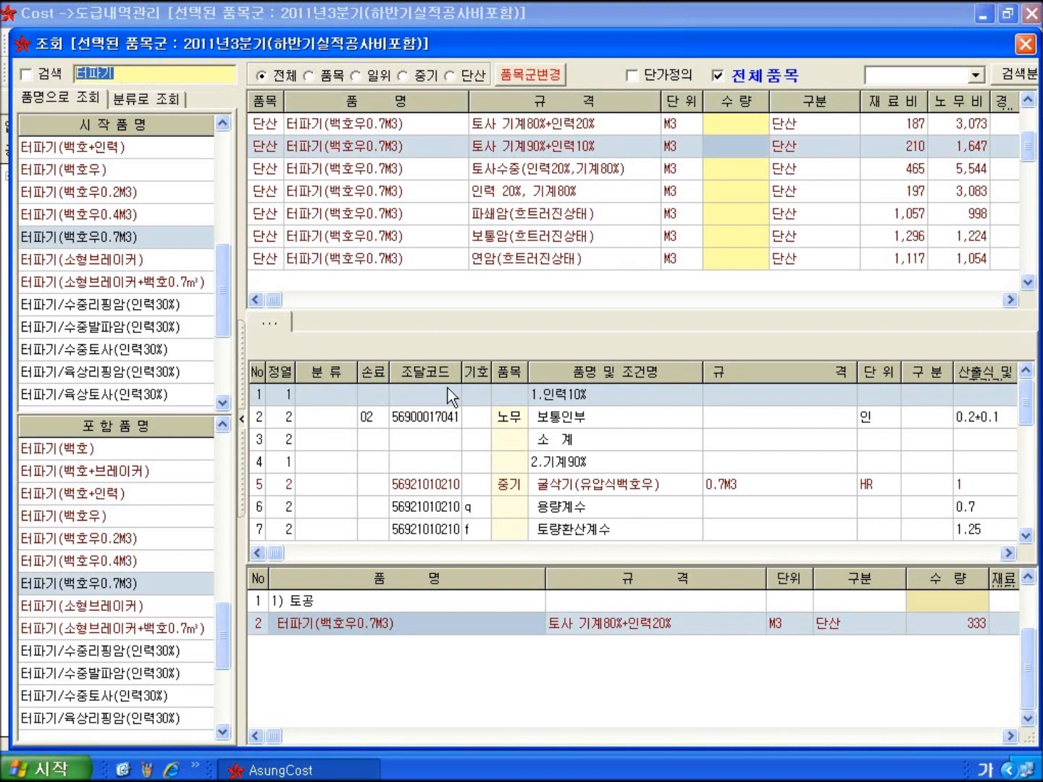
type("터")
type("메")
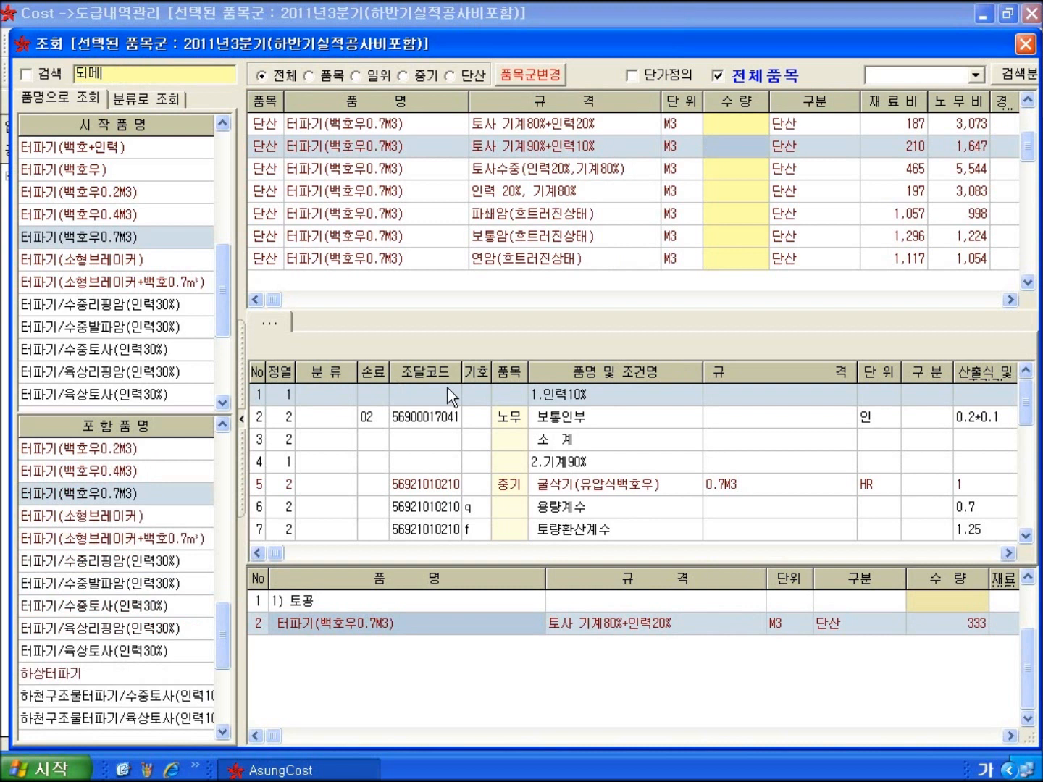
key("Return")
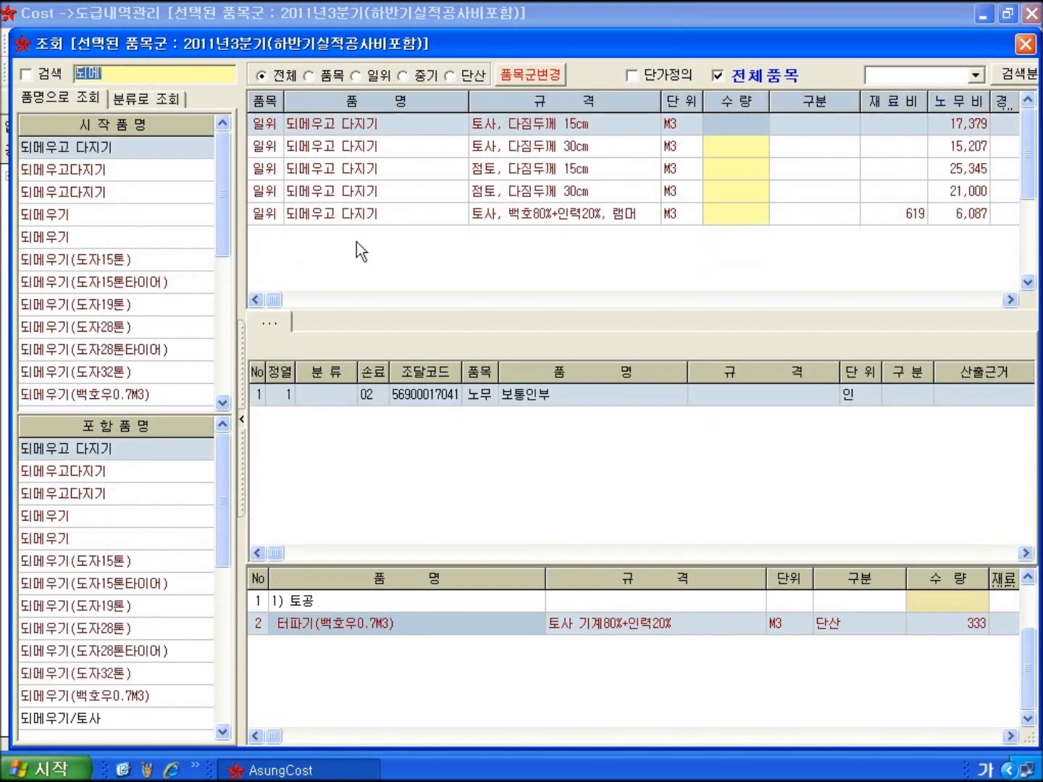
- Add 되메우기(백호우0.7M3) with specification 토사 인력20%+기계80% and quantity 330, then return to the 토공 statement's heading row
left_click(121, 74)
left_click(121, 195)
left_click(220, 336)
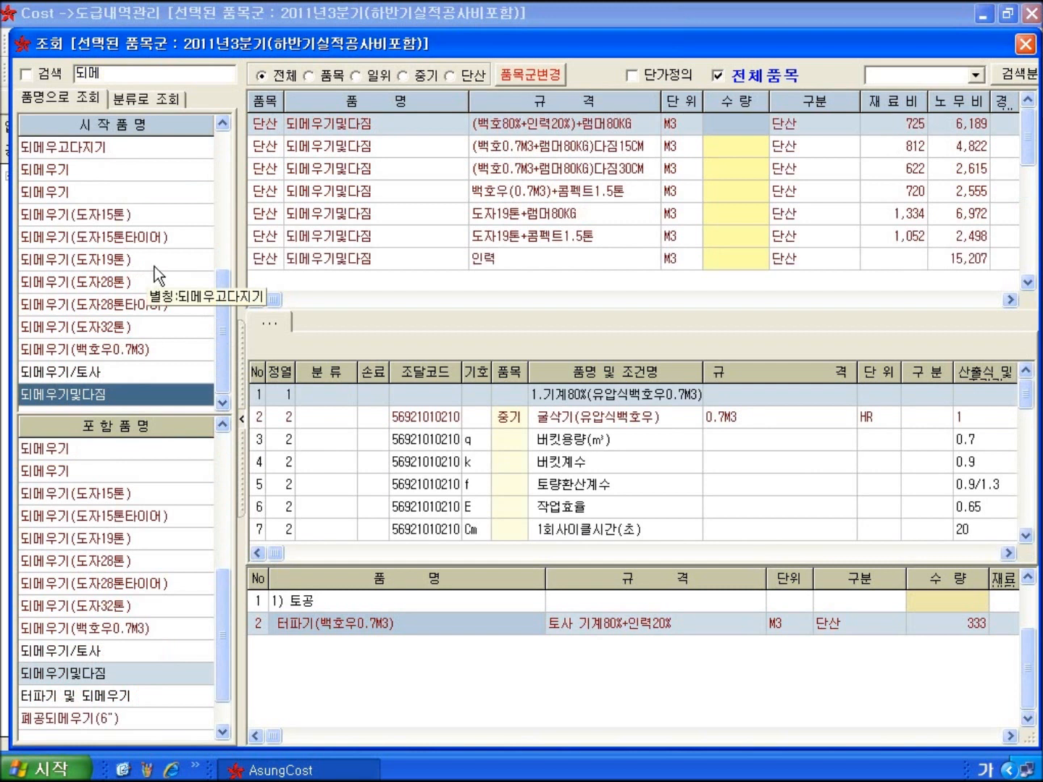
left_click(185, 350)
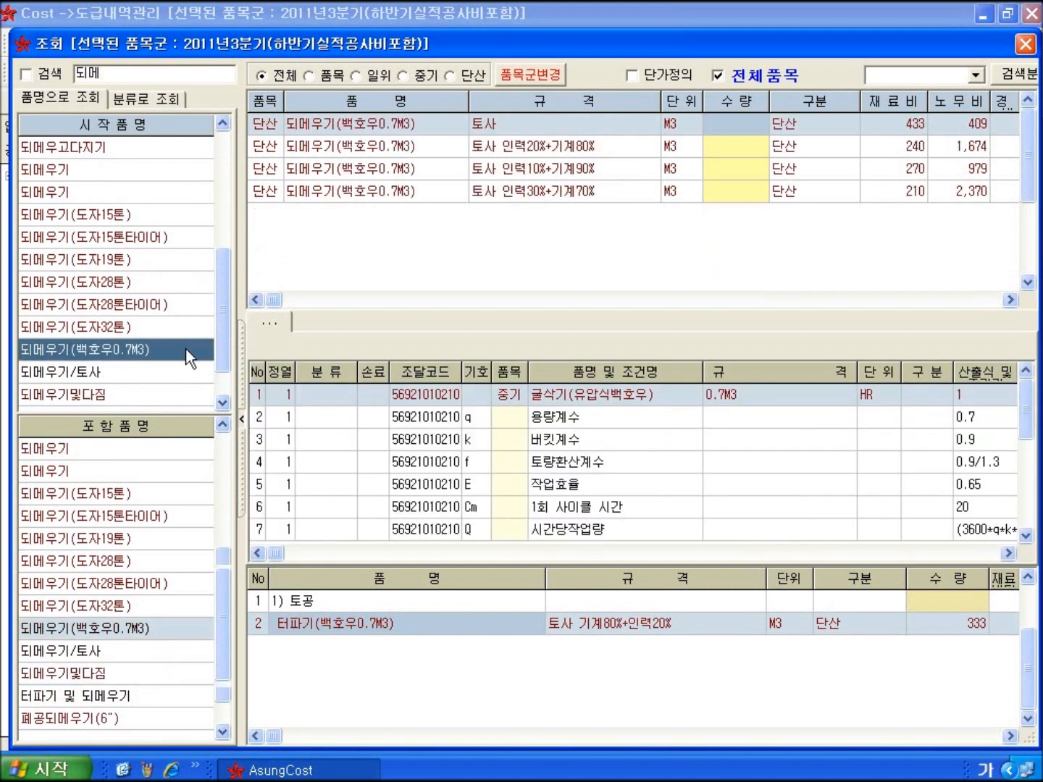
left_click(544, 153)
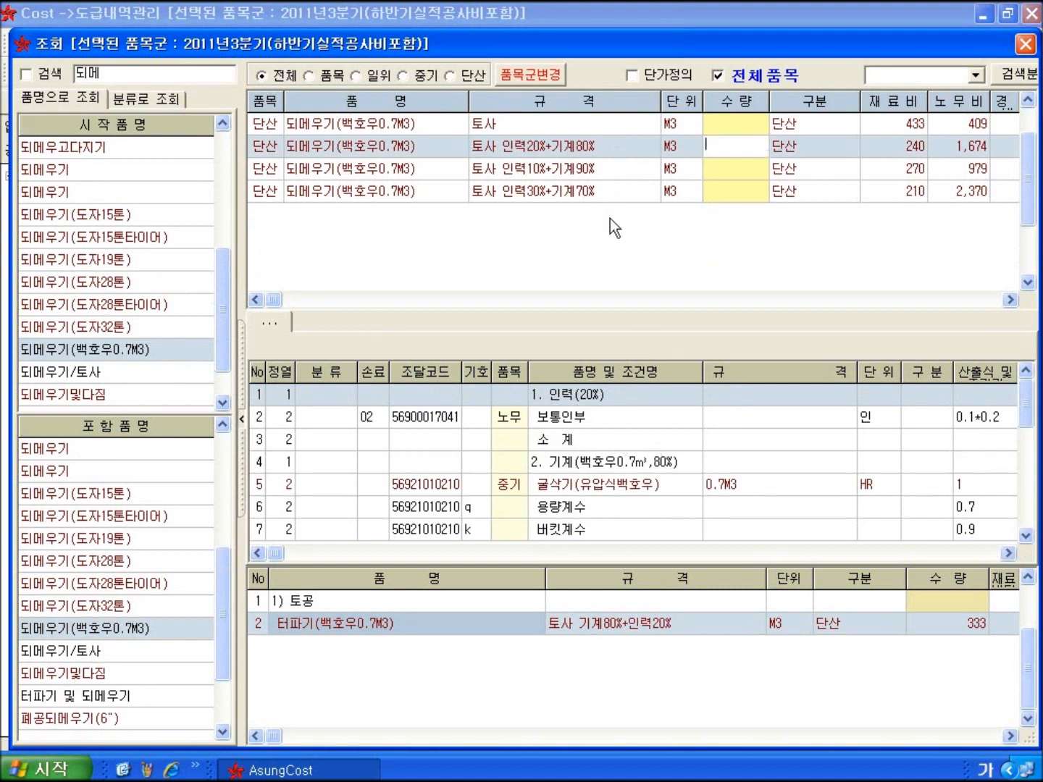
type("330")
key("Return")
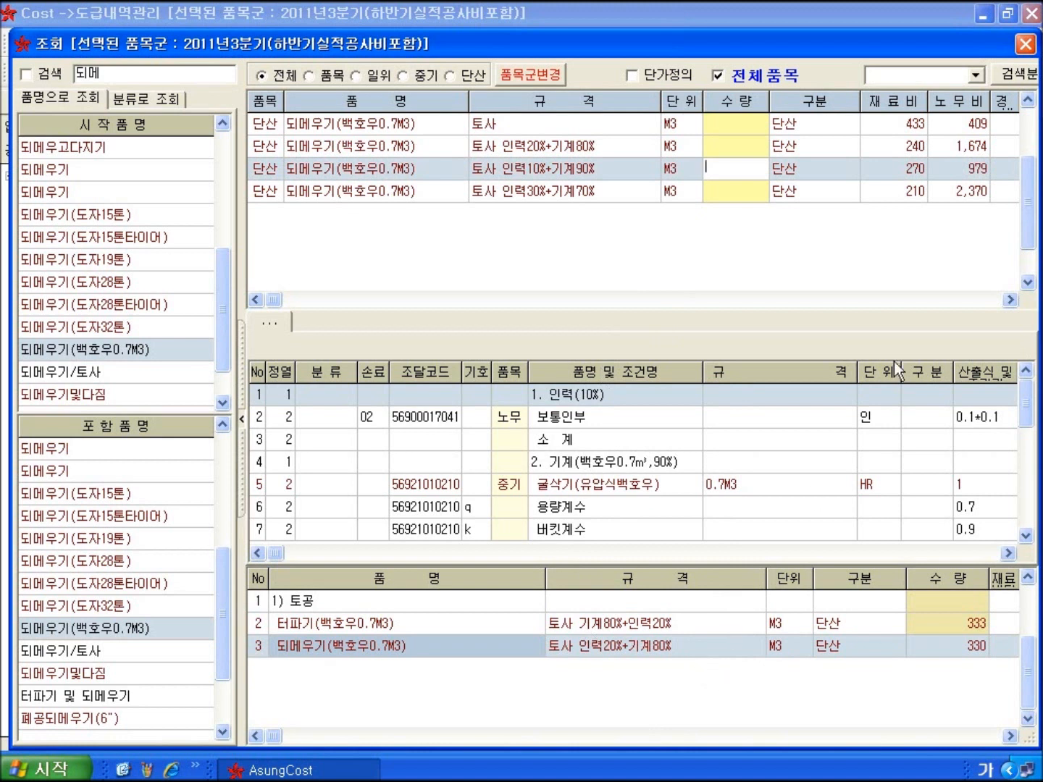
left_click(1026, 44)
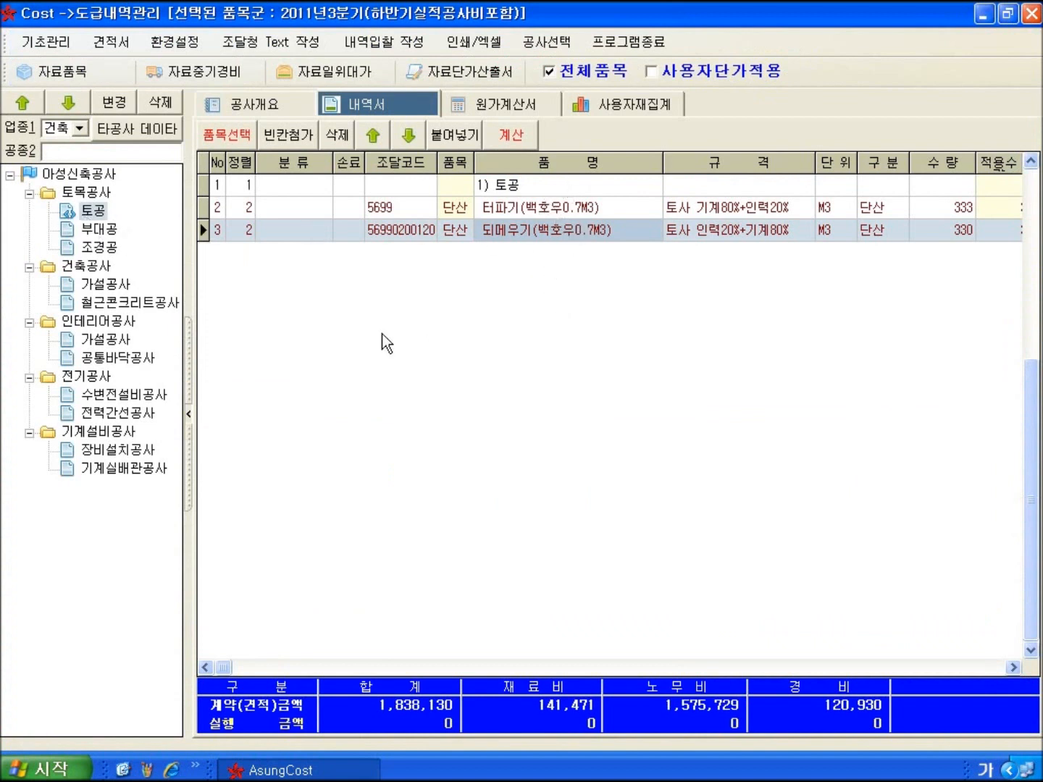
left_click(508, 190)
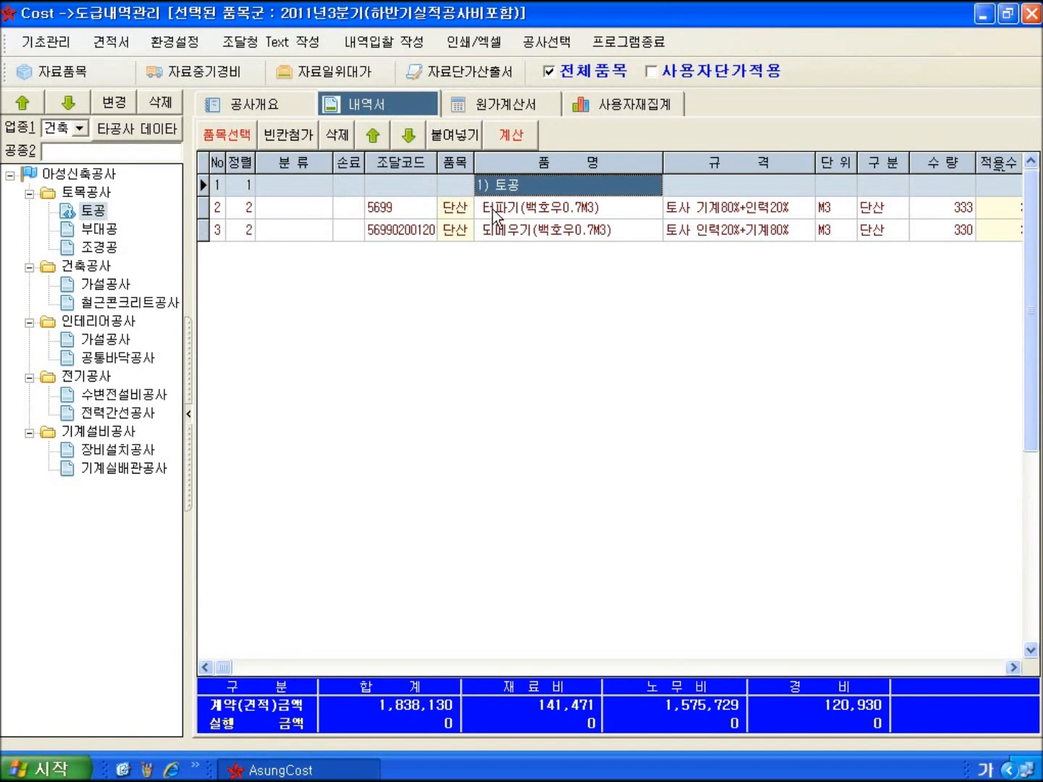
- Open the 조경공 statement under 토목공사 and search its item lookup for 나무
left_click(488, 206)
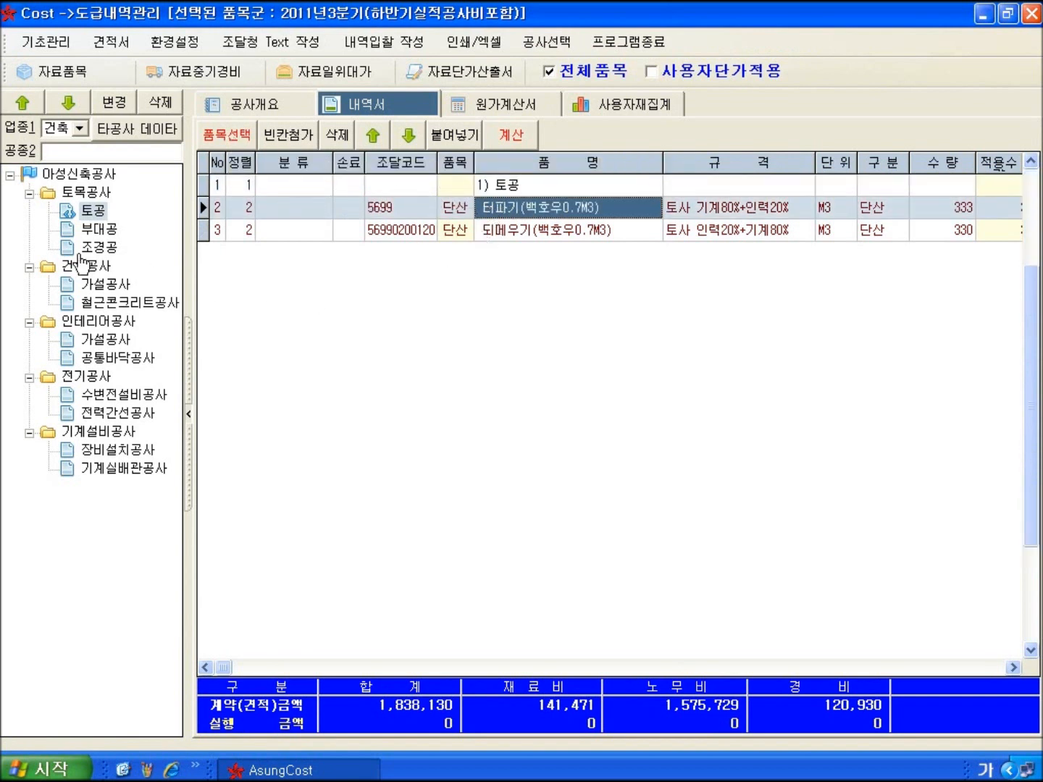
left_click(97, 248)
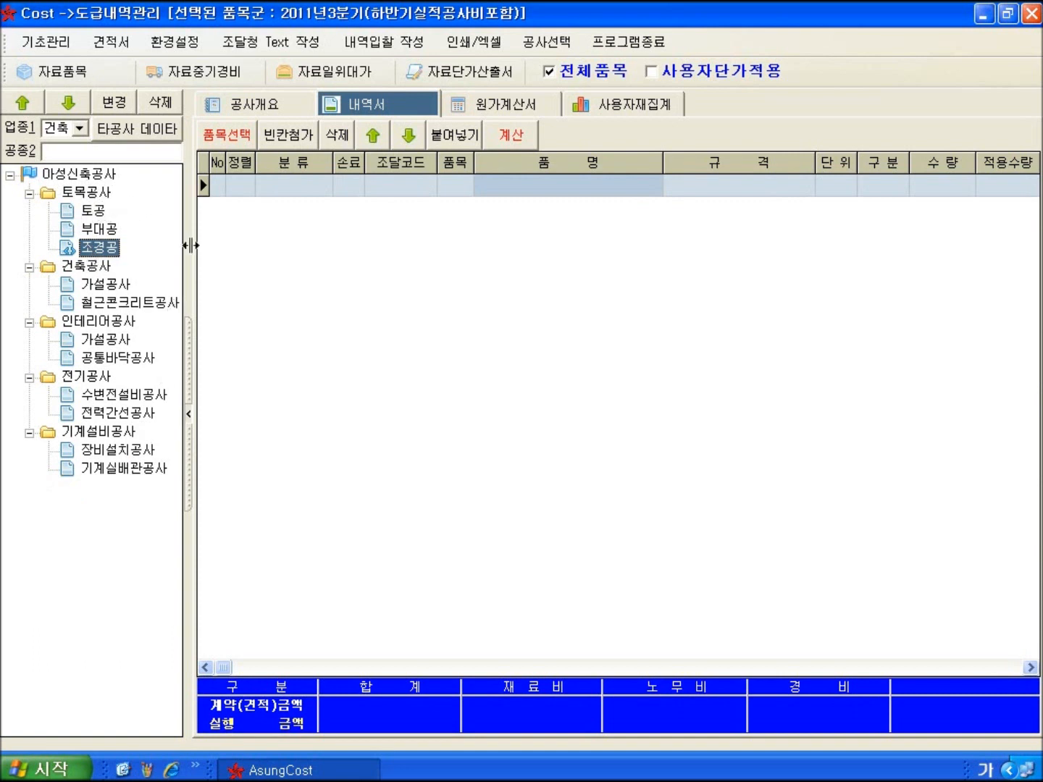
left_click(219, 135)
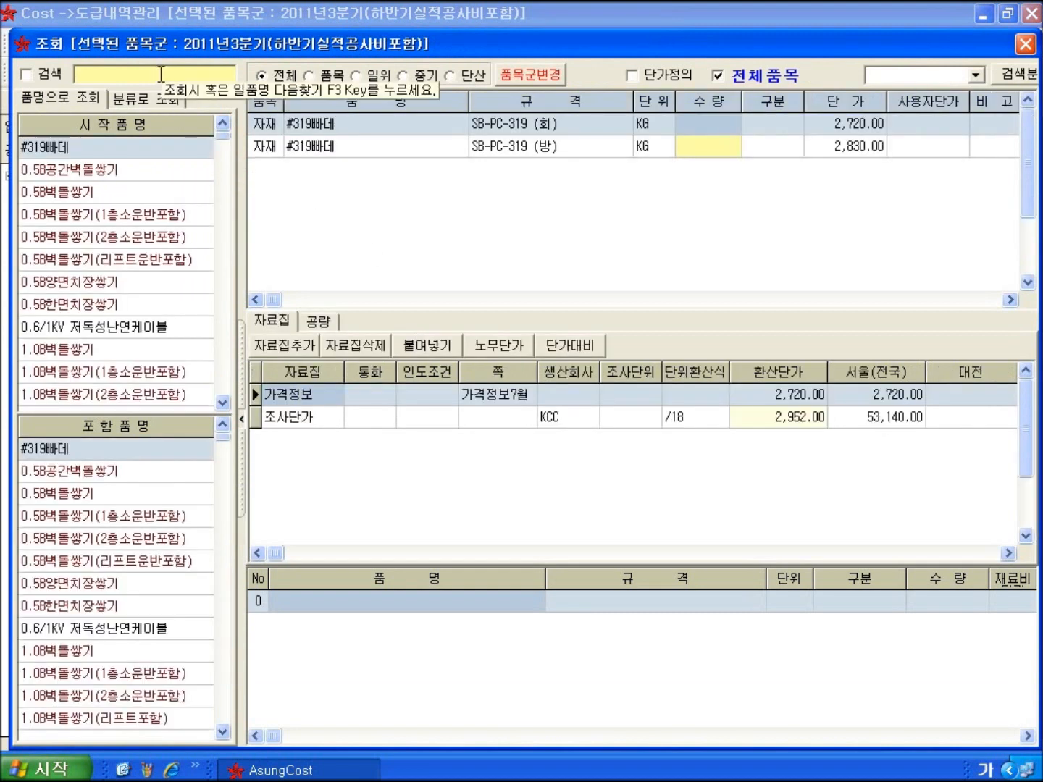
type("나무")
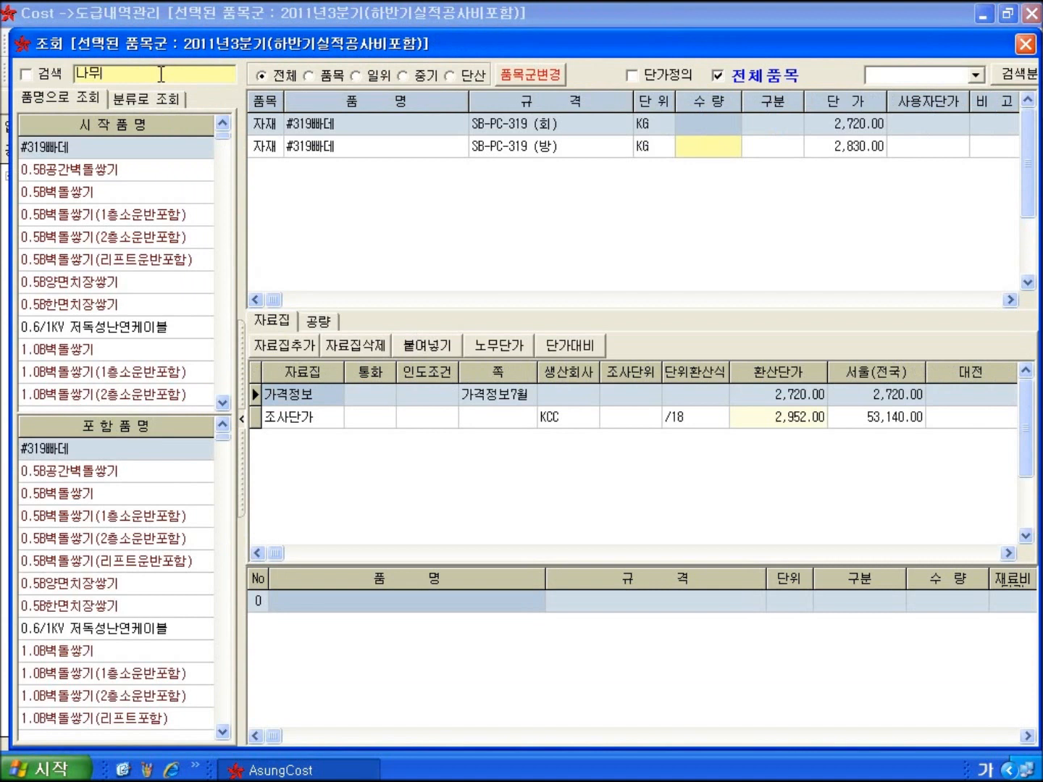
key("Return")
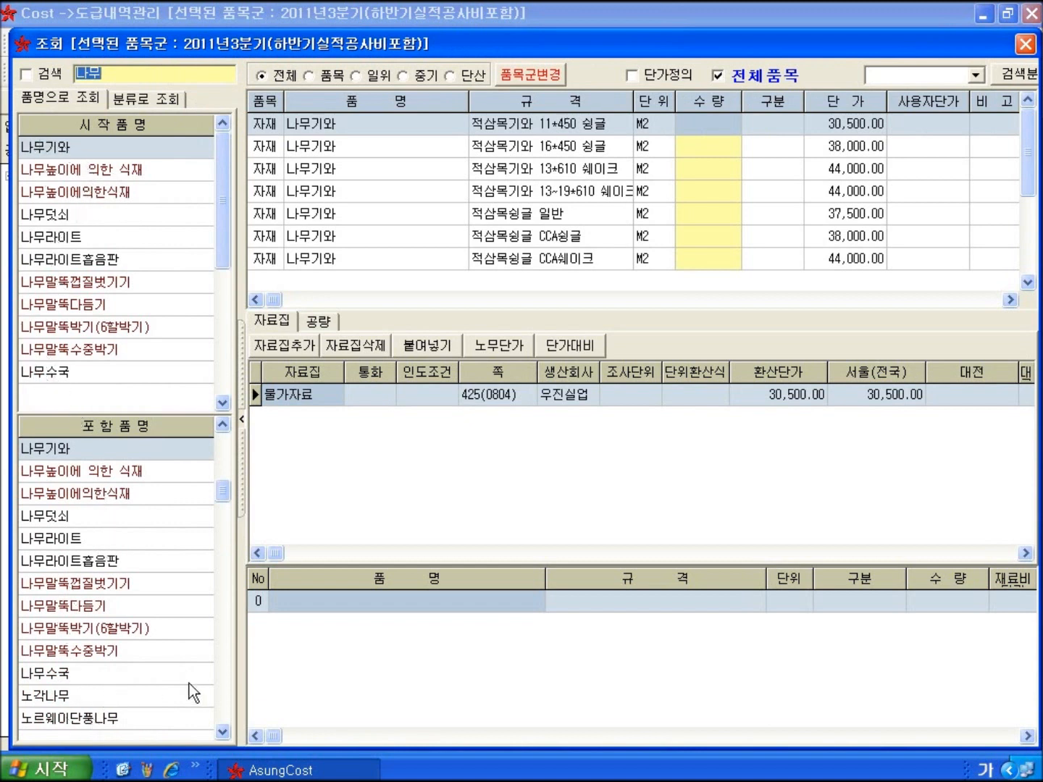
- Add 동백나무 with specification 수고=2.0 수관폭=1.0 and quantity 6 to the 조경공 statement
left_click(223, 692)
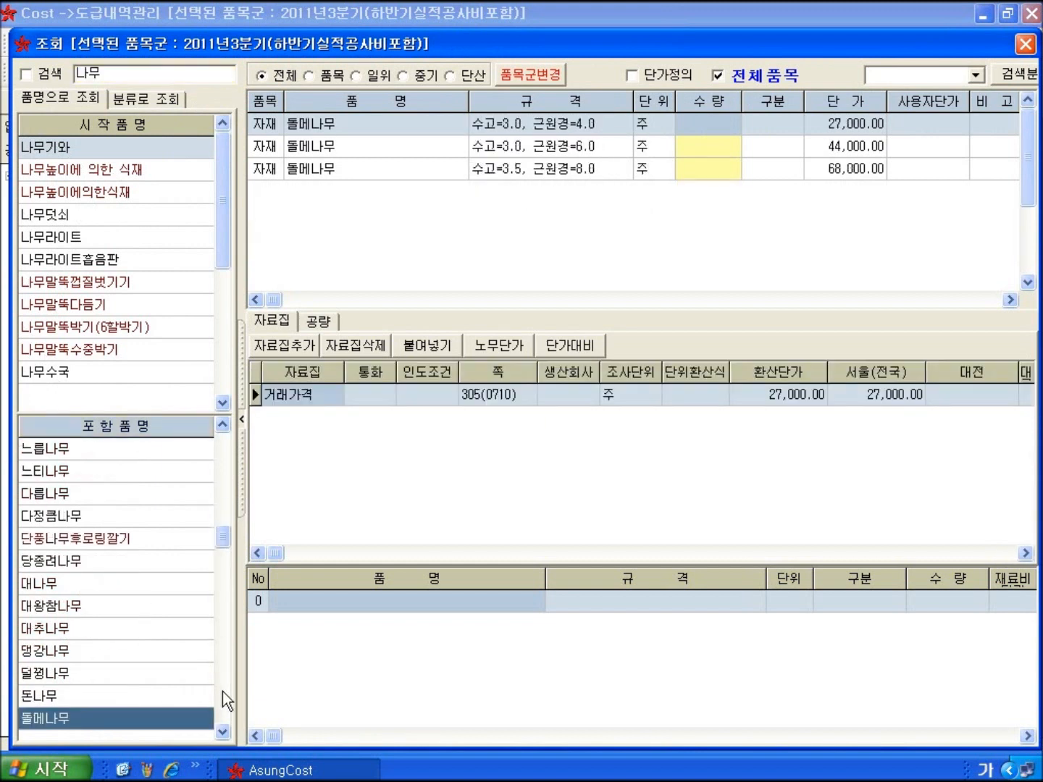
left_click(223, 691)
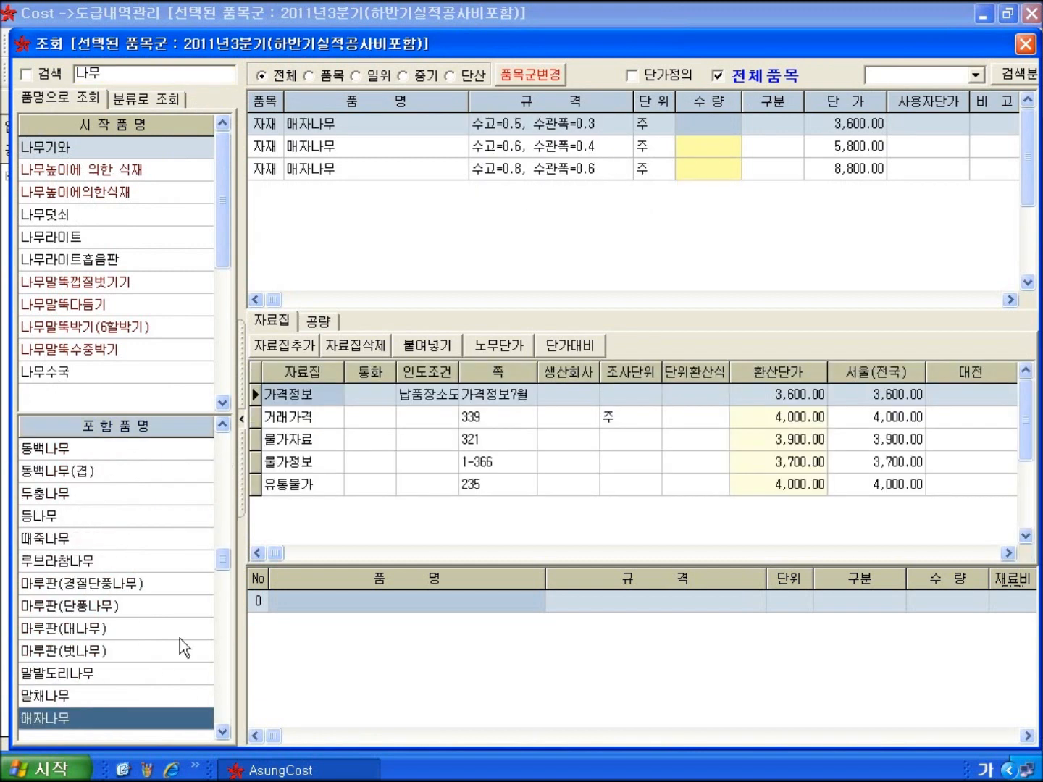
left_click(127, 450)
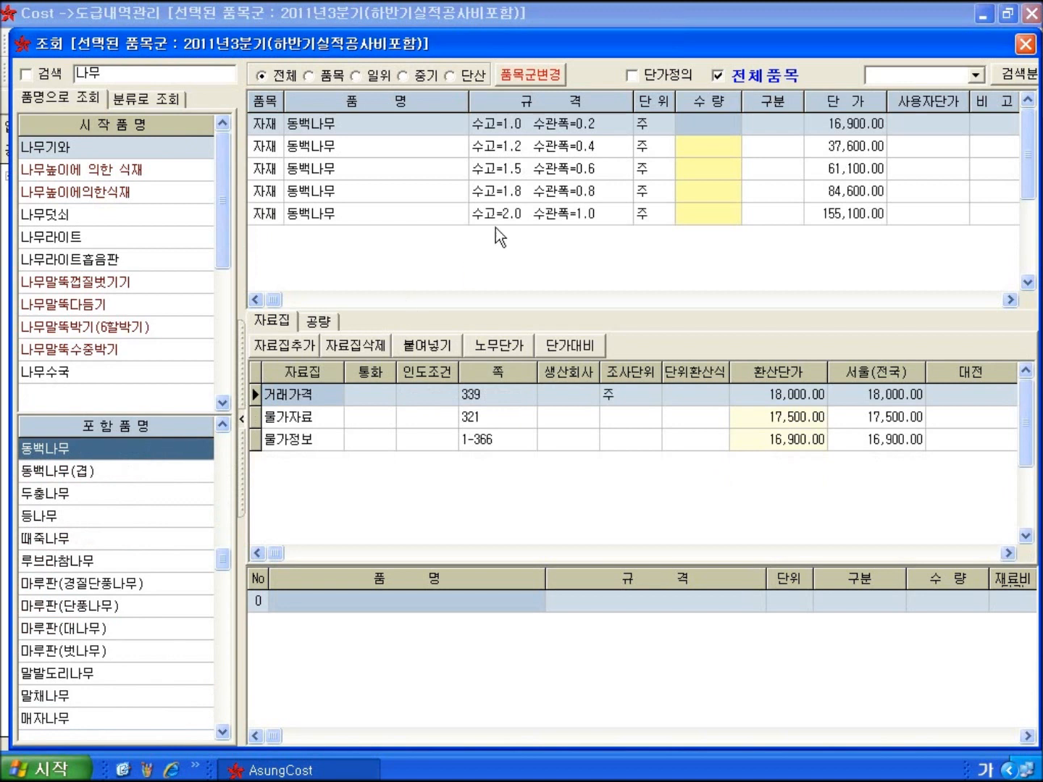
left_click(551, 213)
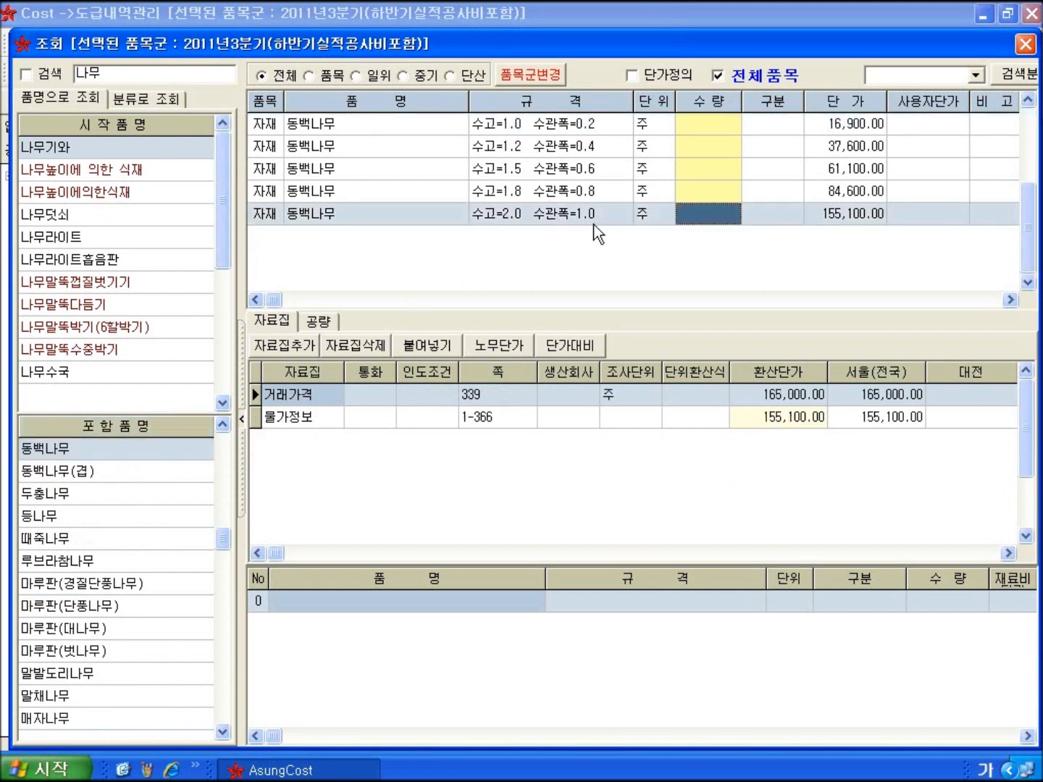
type("6")
key("Return")
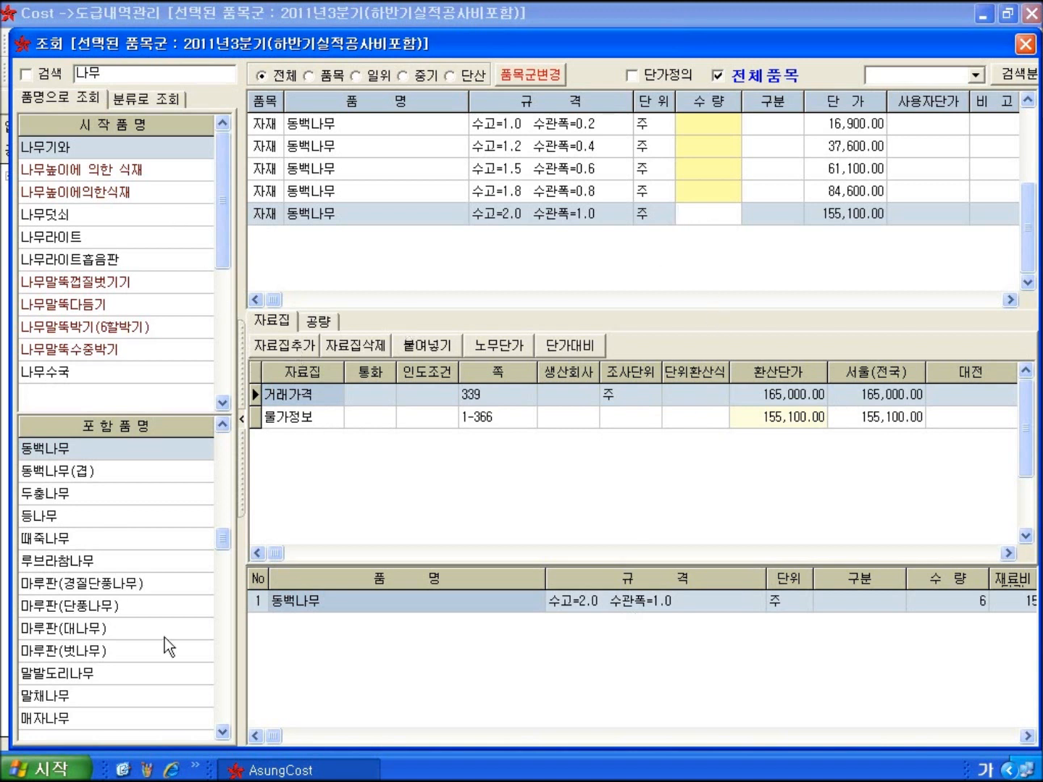
- Add 소나무 with specification 수고=2.5 수관폭=1.0 R=8 and quantity 7 to the 조경공 statement
key("Down")
key("Down")
key("Down")
key("Down")
key("Down")
key("Down")
key("Down")
key("Down")
key("Down")
key("Down")
key("Down")
key("Down")
key("Down")
key("Down")
key("Down")
key("Down")
key("Down")
key("Down")
key("Down")
key("Down")
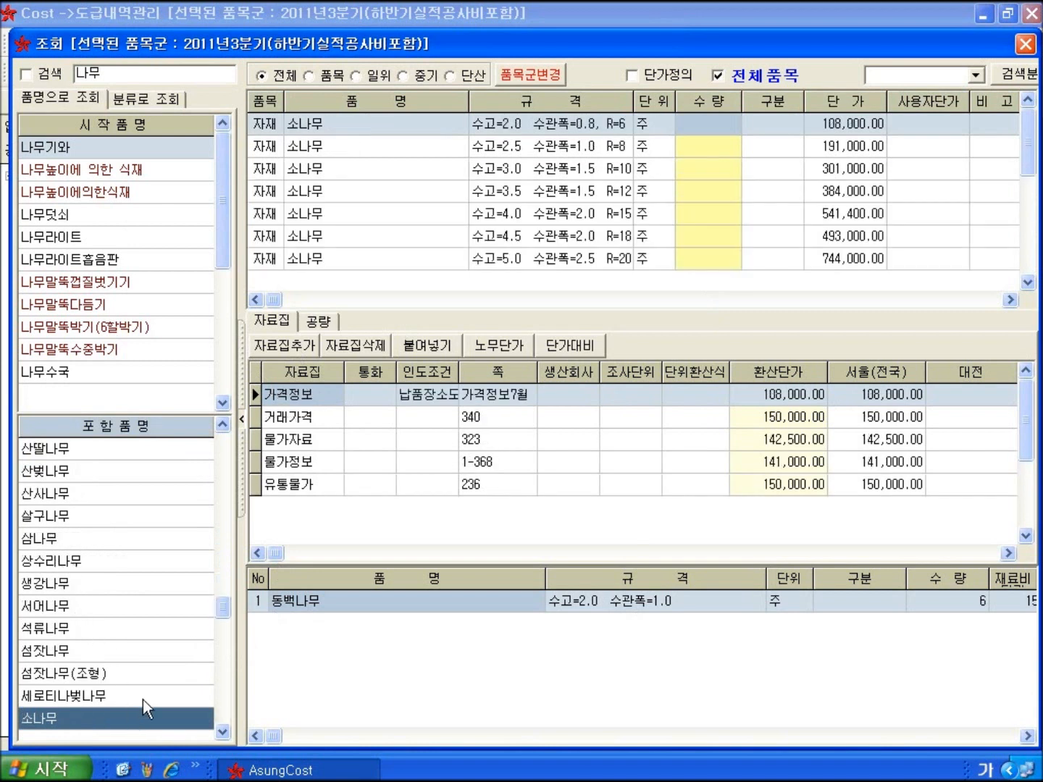
left_click(569, 131)
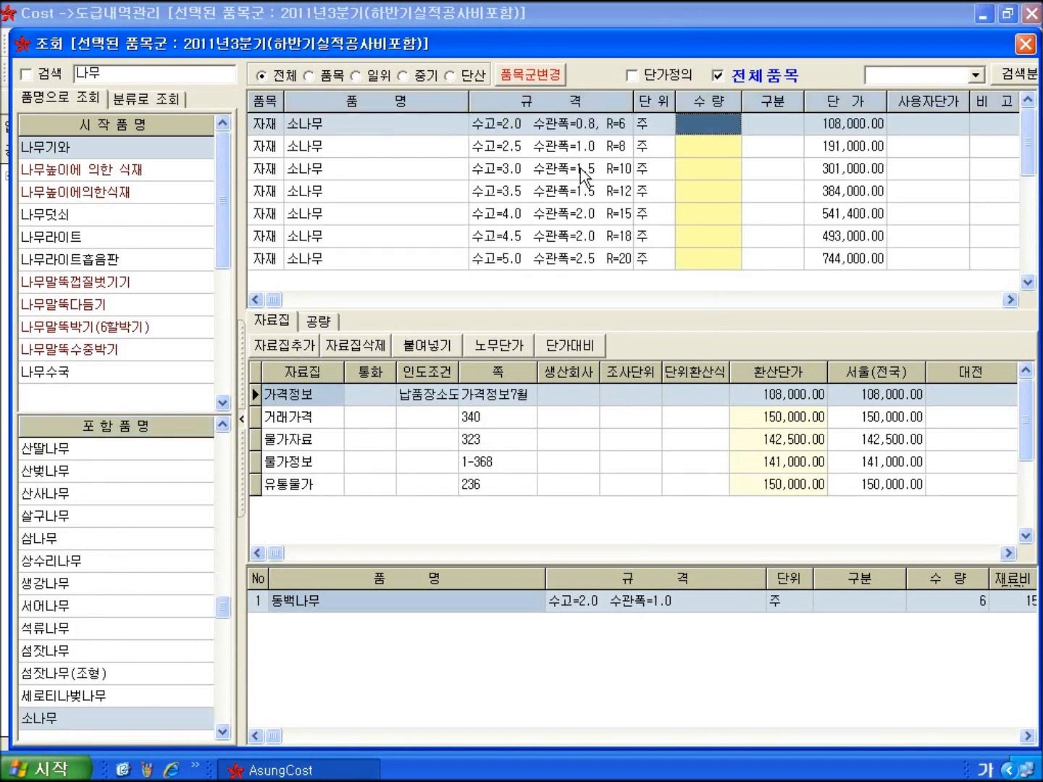
key("Down")
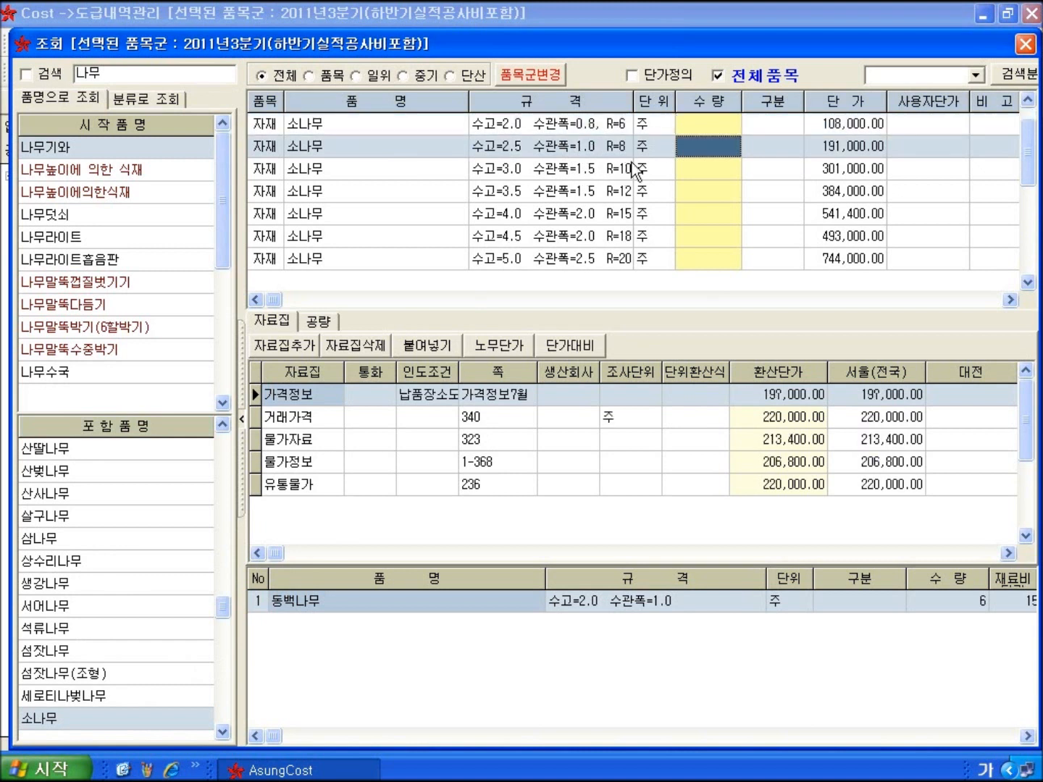
type("7")
key("Return")
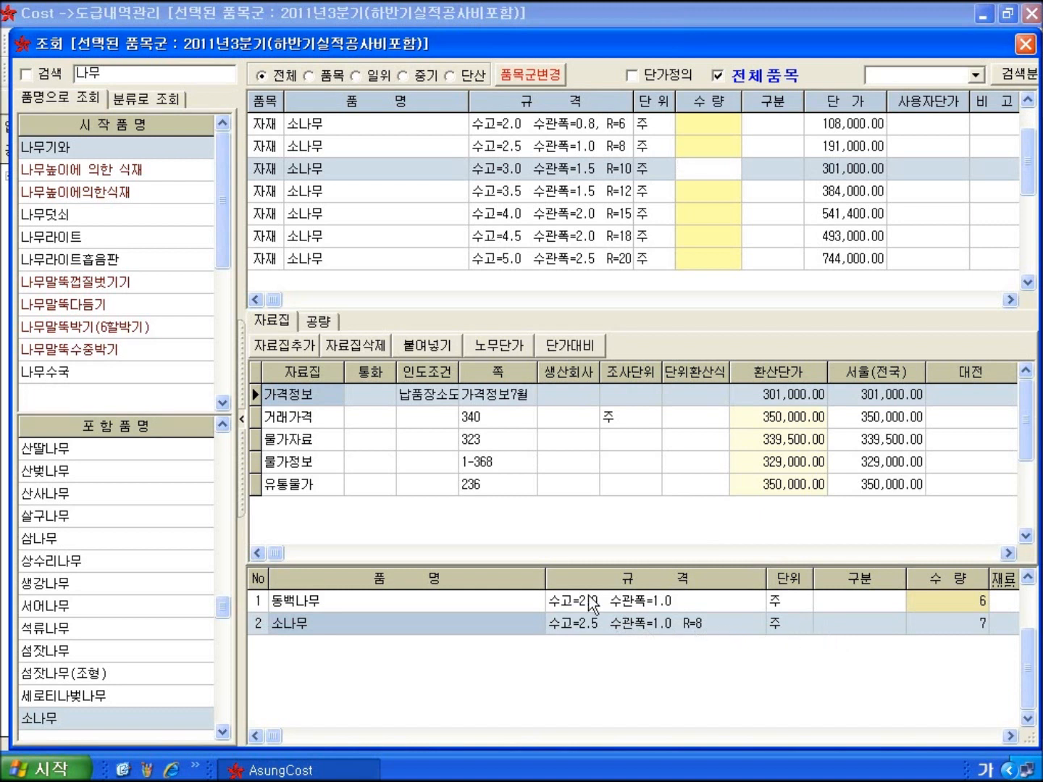
- Add 나무높이에의한식재 in H=1.6-2.0m with quantity 6 and H=2.1-2.5m with quantity 7, then return to the 조경공 statement
left_click(88, 197)
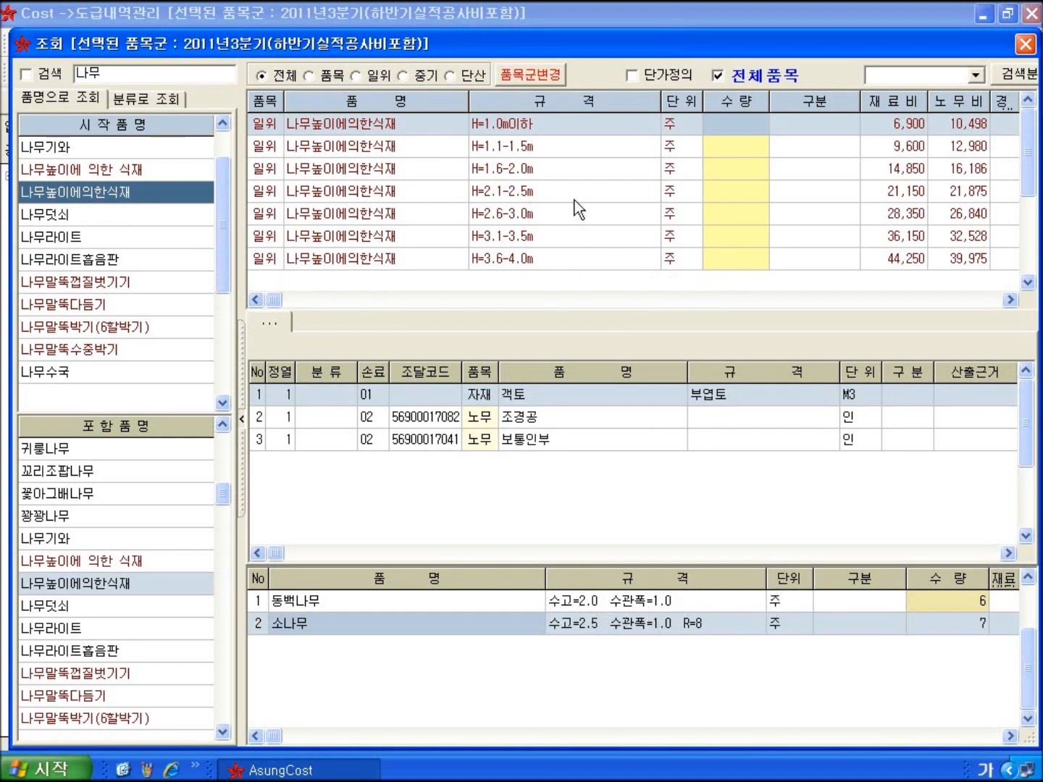
left_click(581, 169)
type("8")
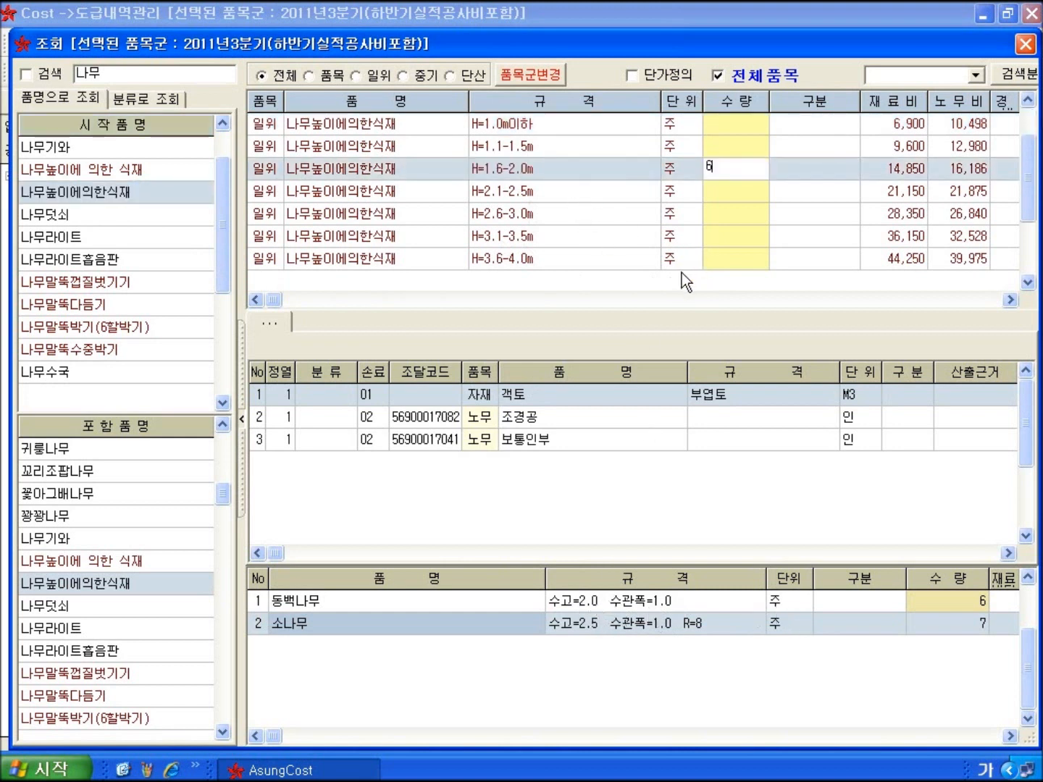
key("Return")
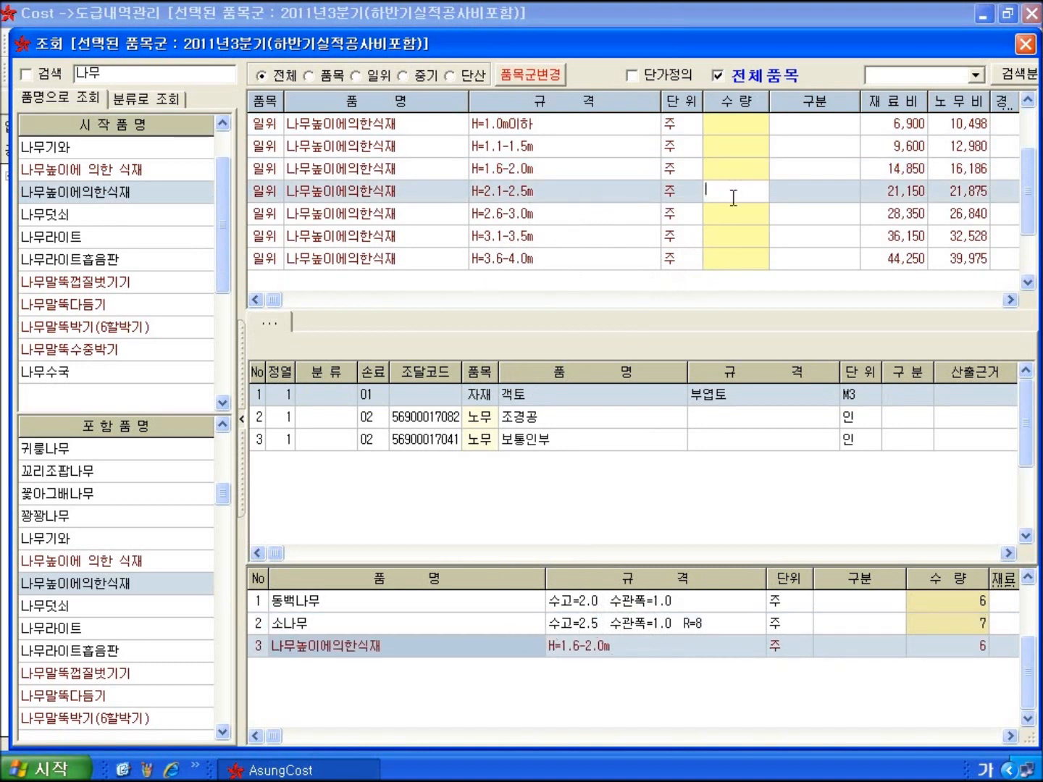
type("7")
key("Return")
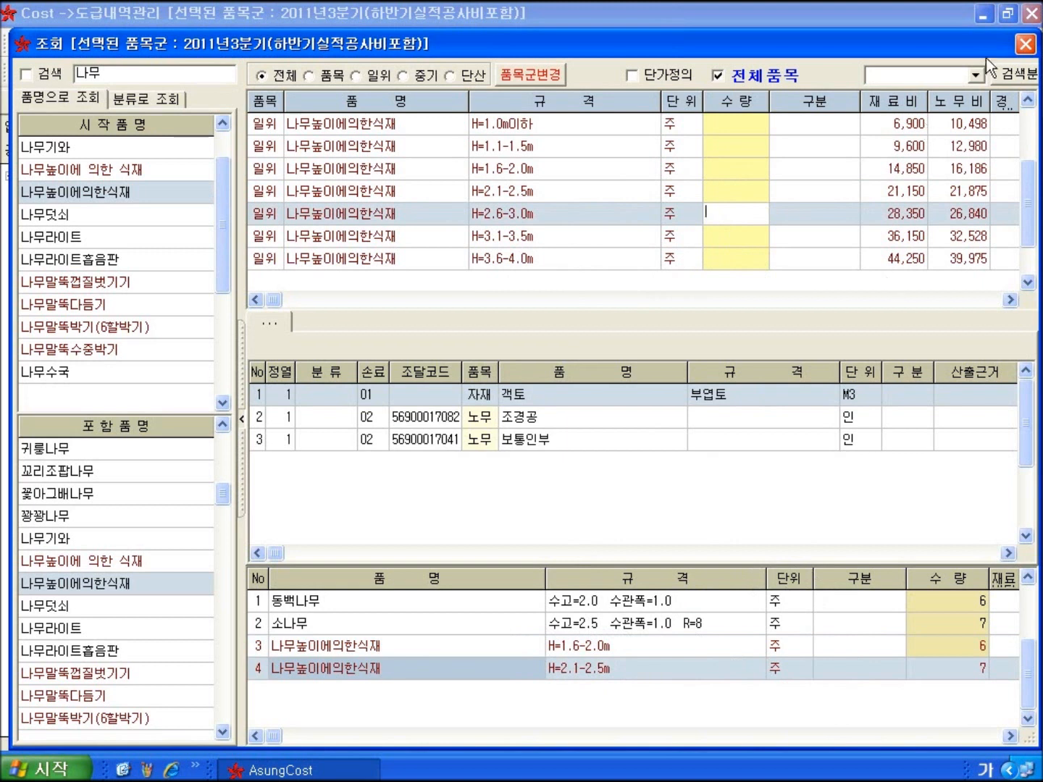
left_click(1026, 44)
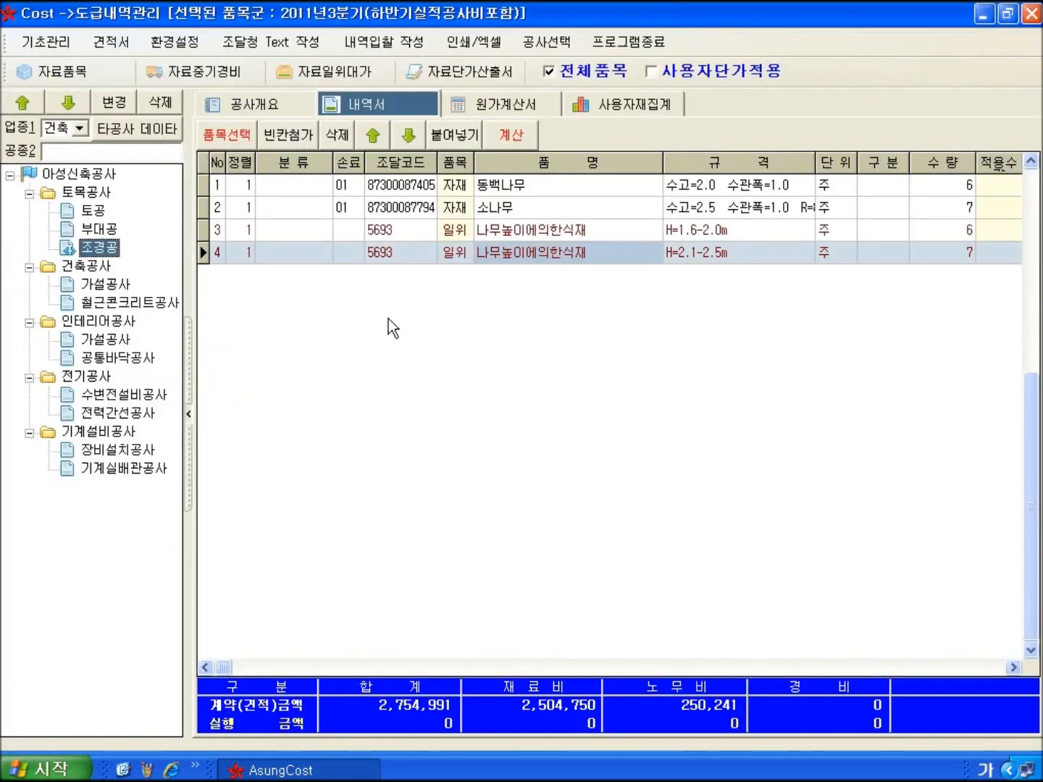
- Open the 가설공사 statement under 건축공사 and search its item lookup for 가설
left_click(106, 285)
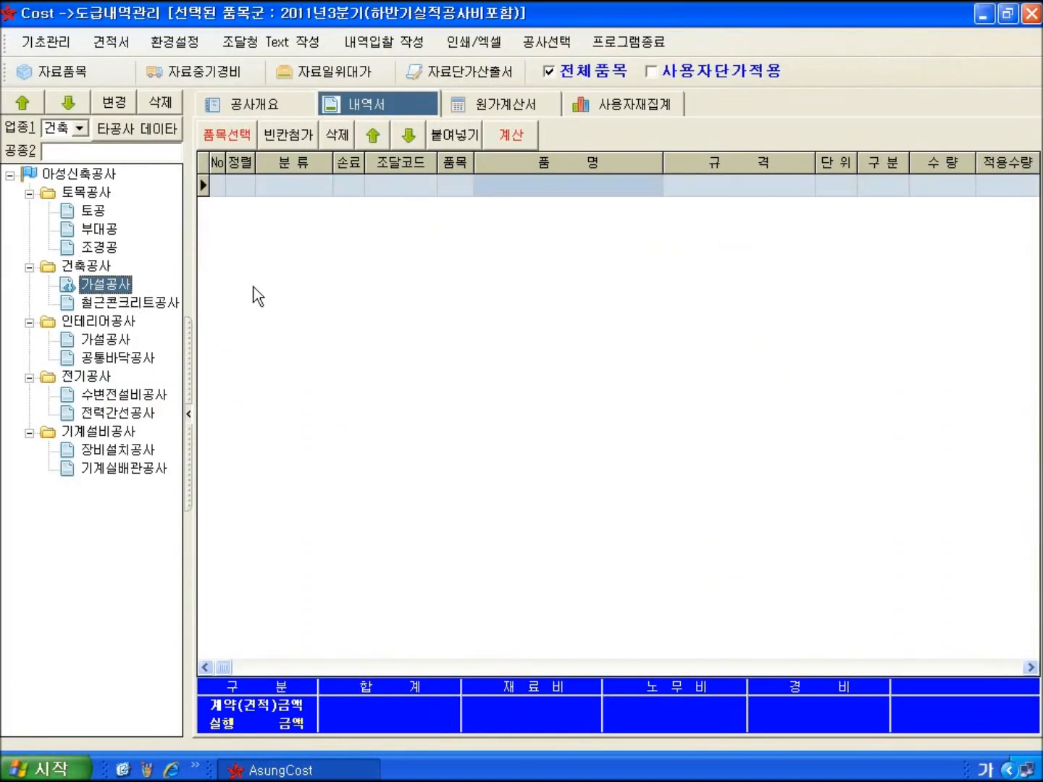
left_click(227, 135)
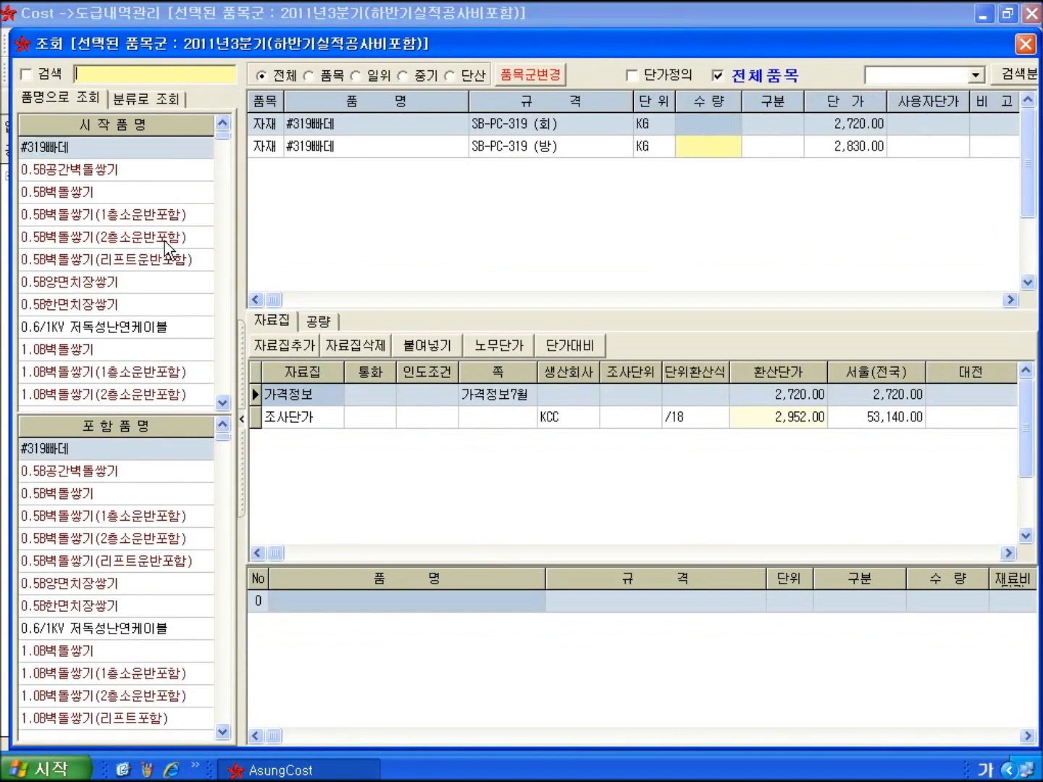
type("가설")
key("Return")
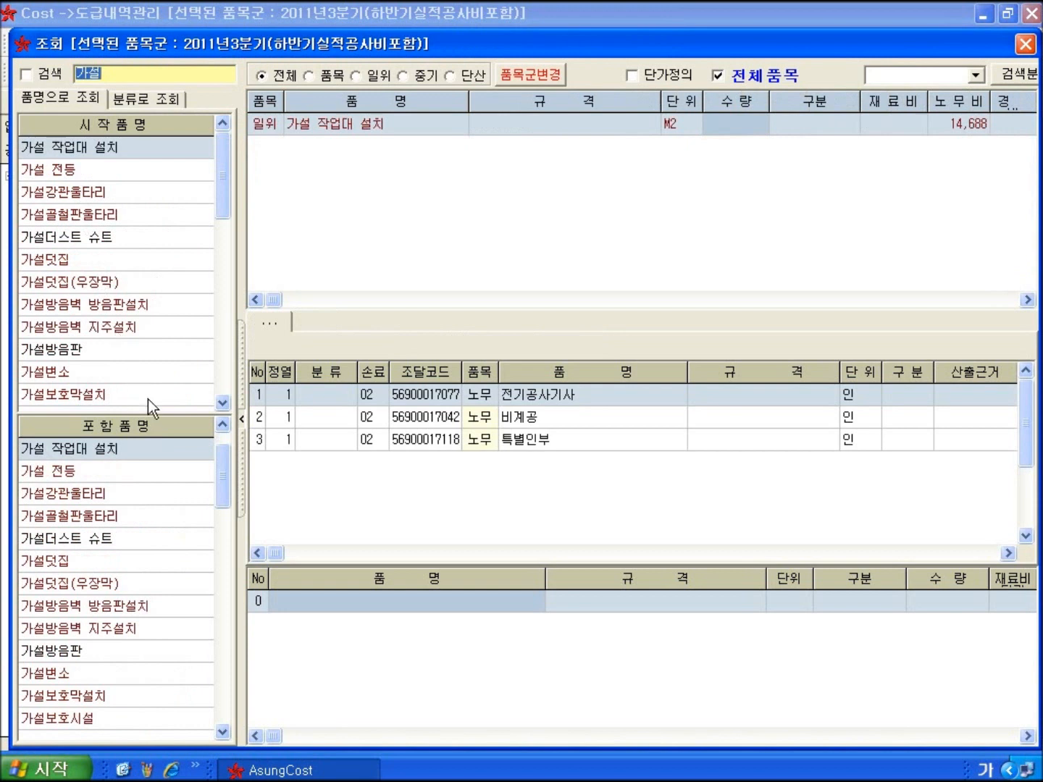
- Add 콘테이너가설사무소 with specification 6*2.4*2.6m, 12개월 and quantity 1 to the 가설공사 statement
key("Page_Down")
key("Page_Down")
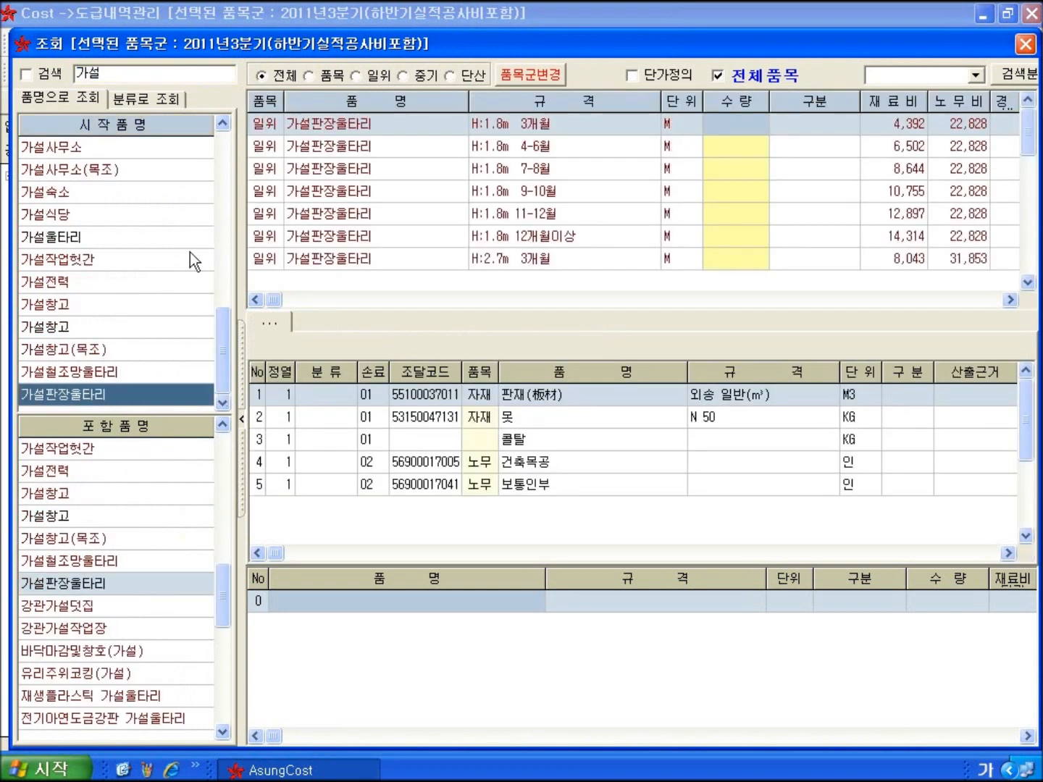
left_click(230, 682)
left_click(221, 701)
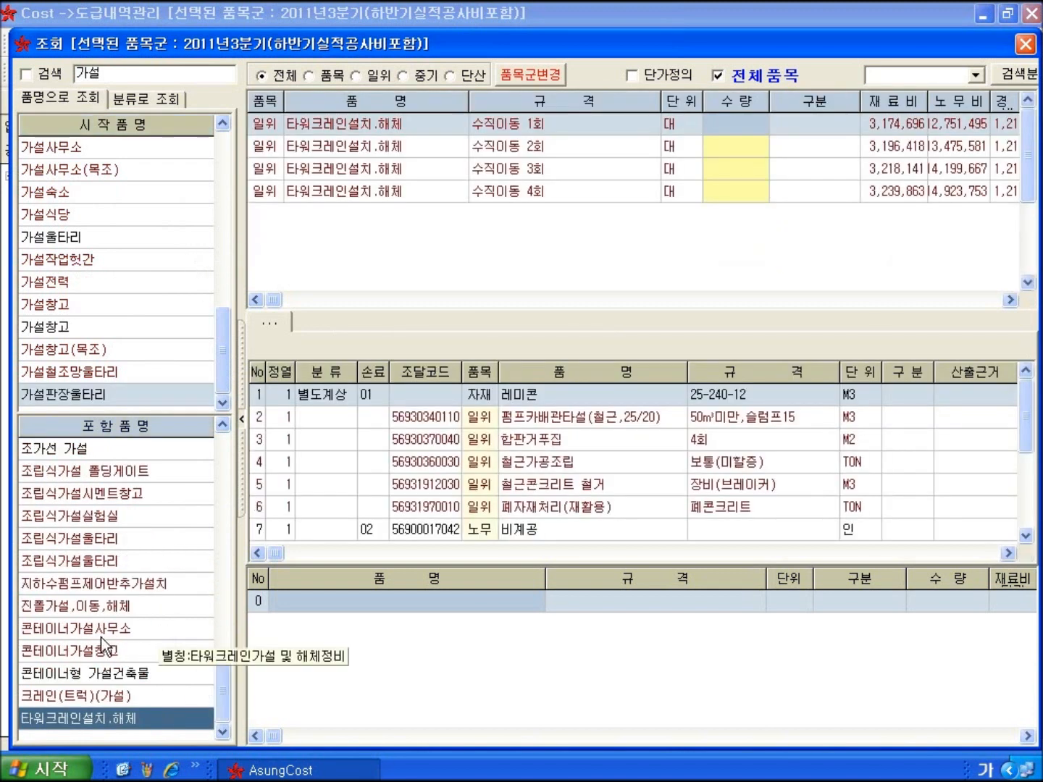
left_click(130, 630)
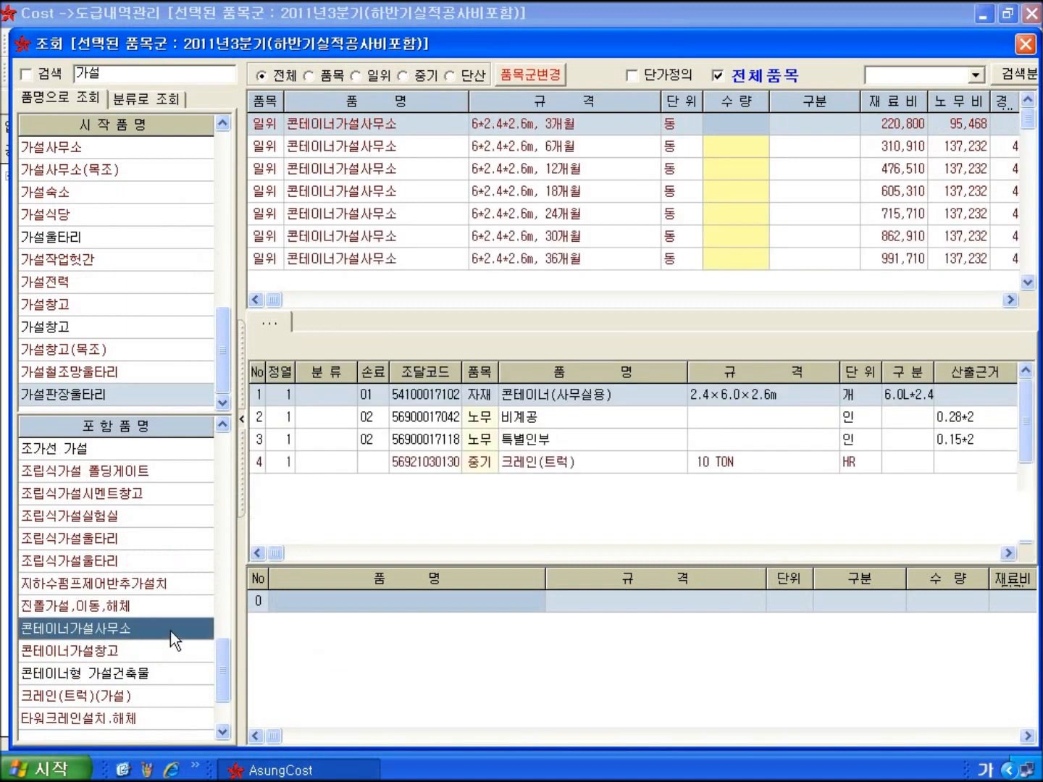
left_click(570, 173)
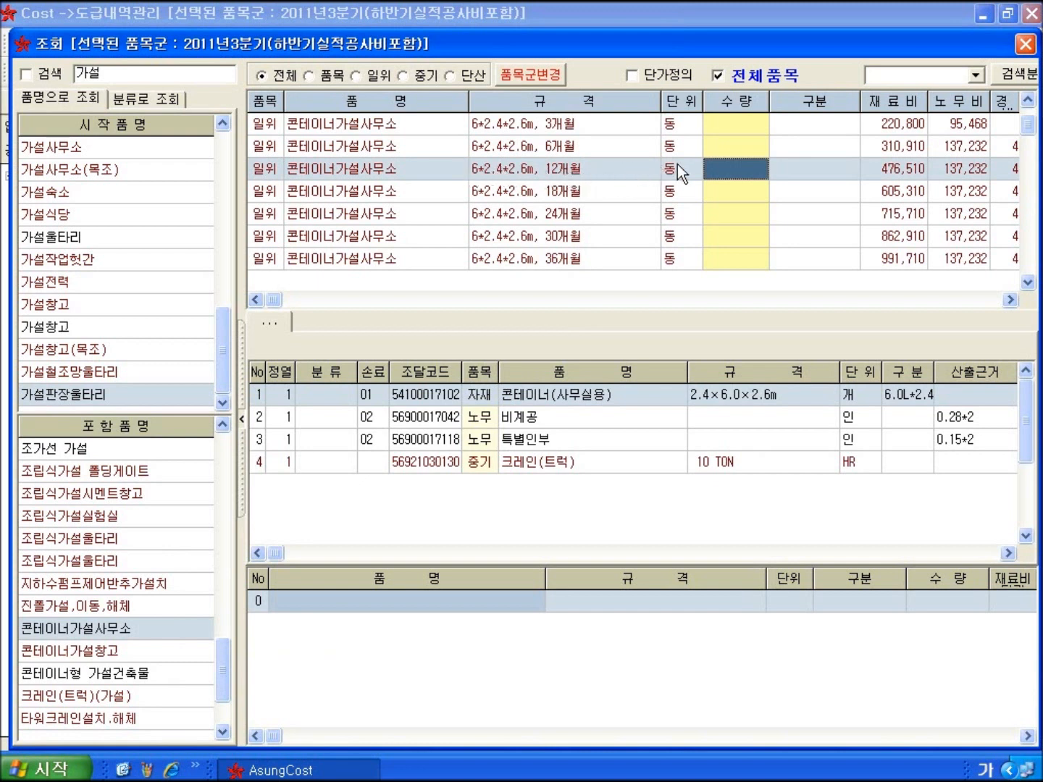
type("1")
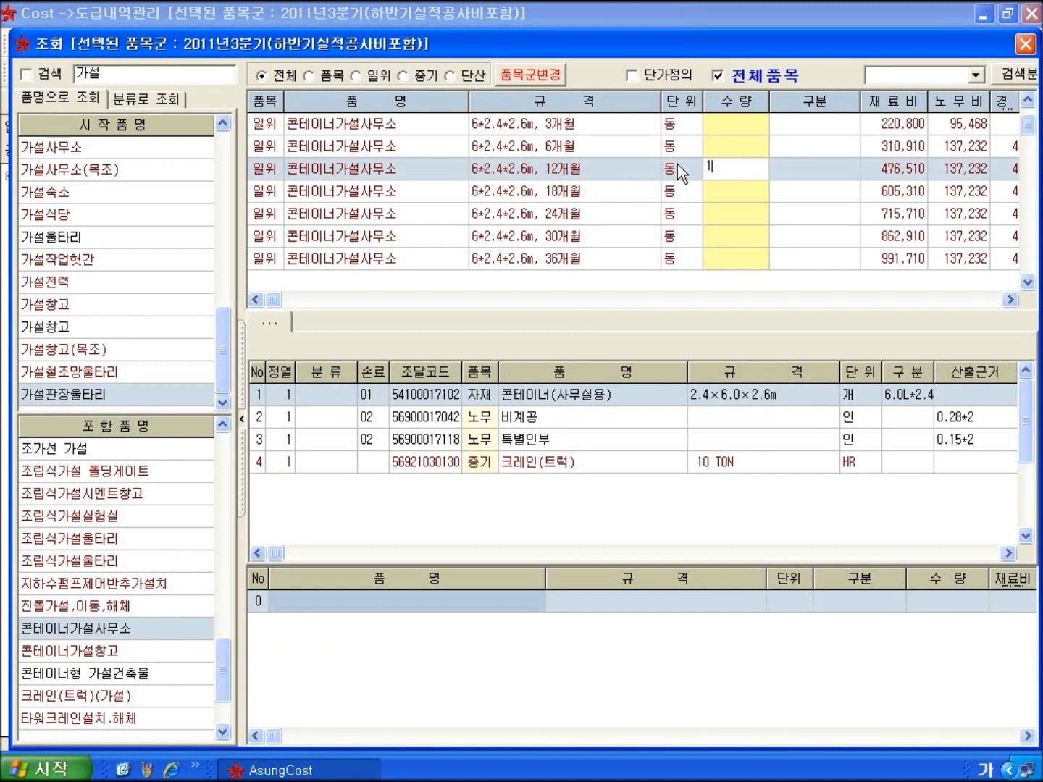
key("Return")
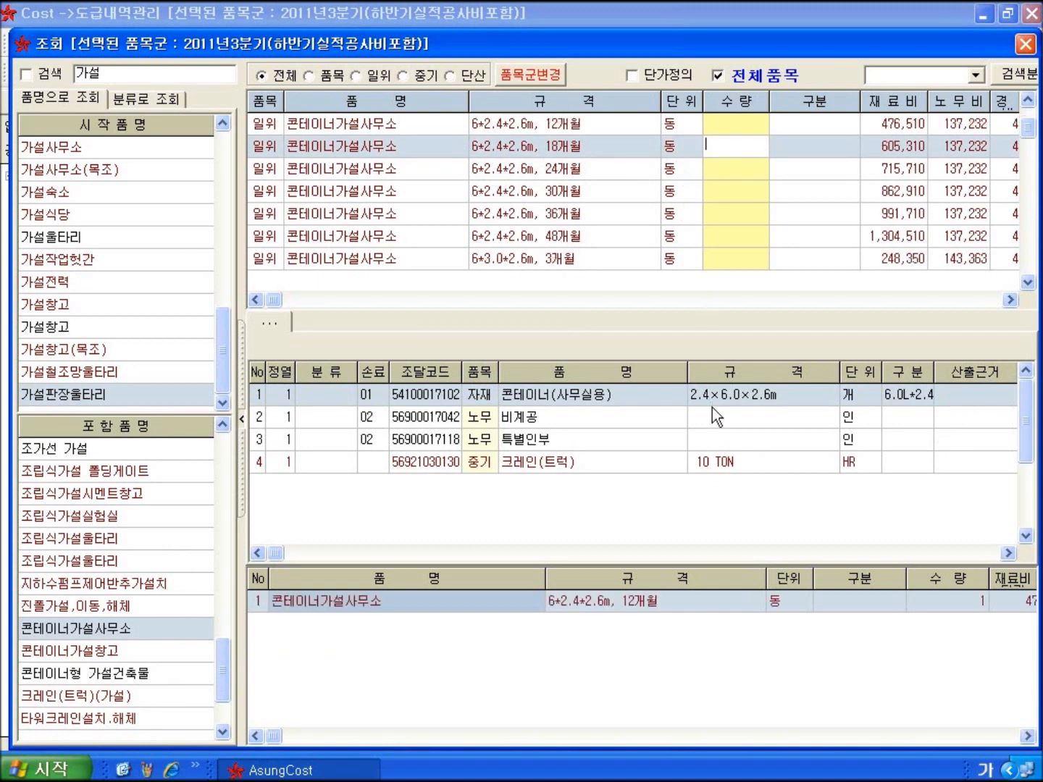
- Add 콘테이너가설창고 with specification 6*2.4*2.6m, 12개월 and quantity 1, then return to the 가설공사 statement
left_click(115, 651)
left_click(671, 168)
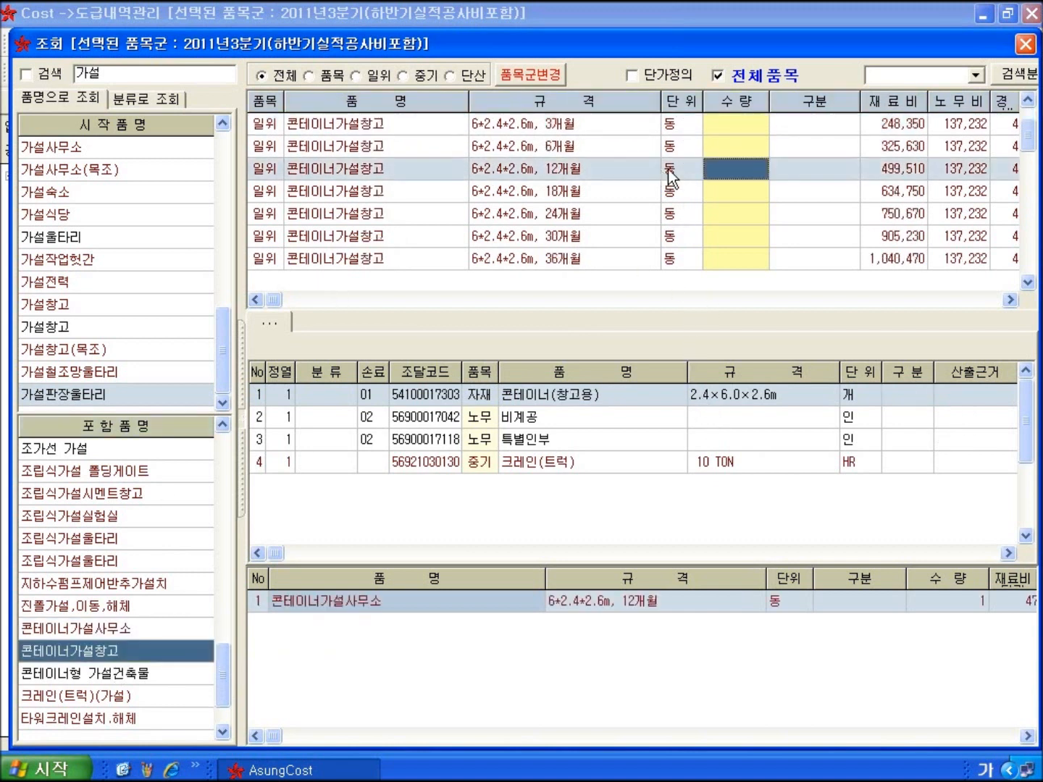
type("1")
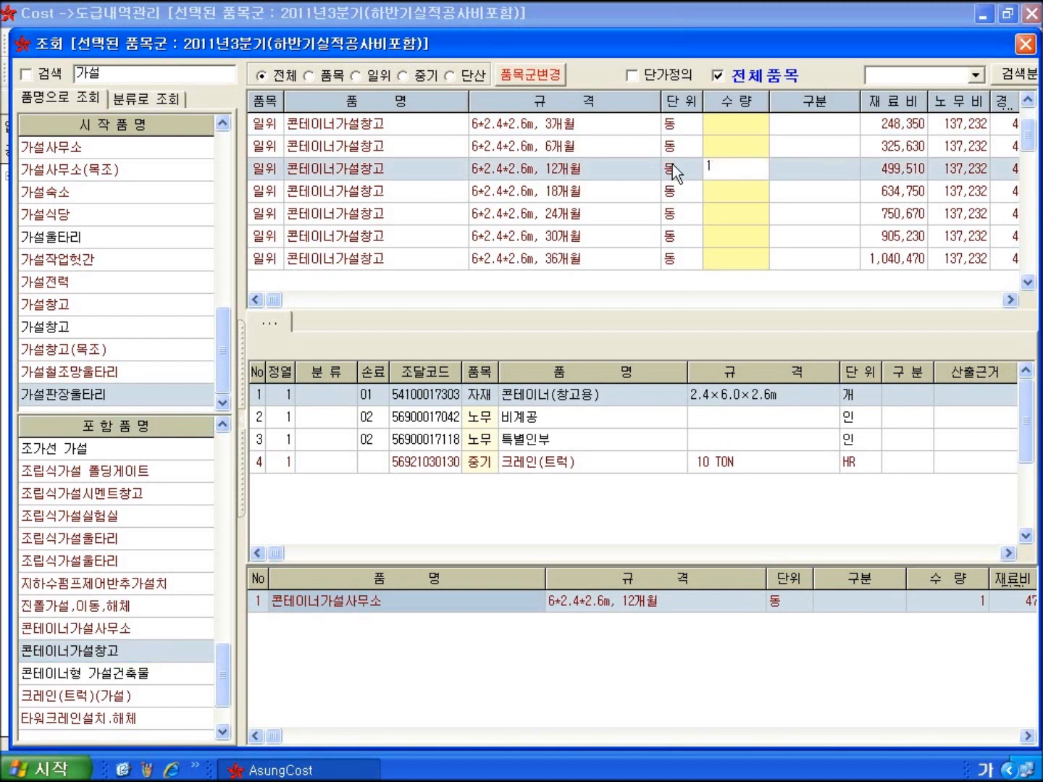
key("Return")
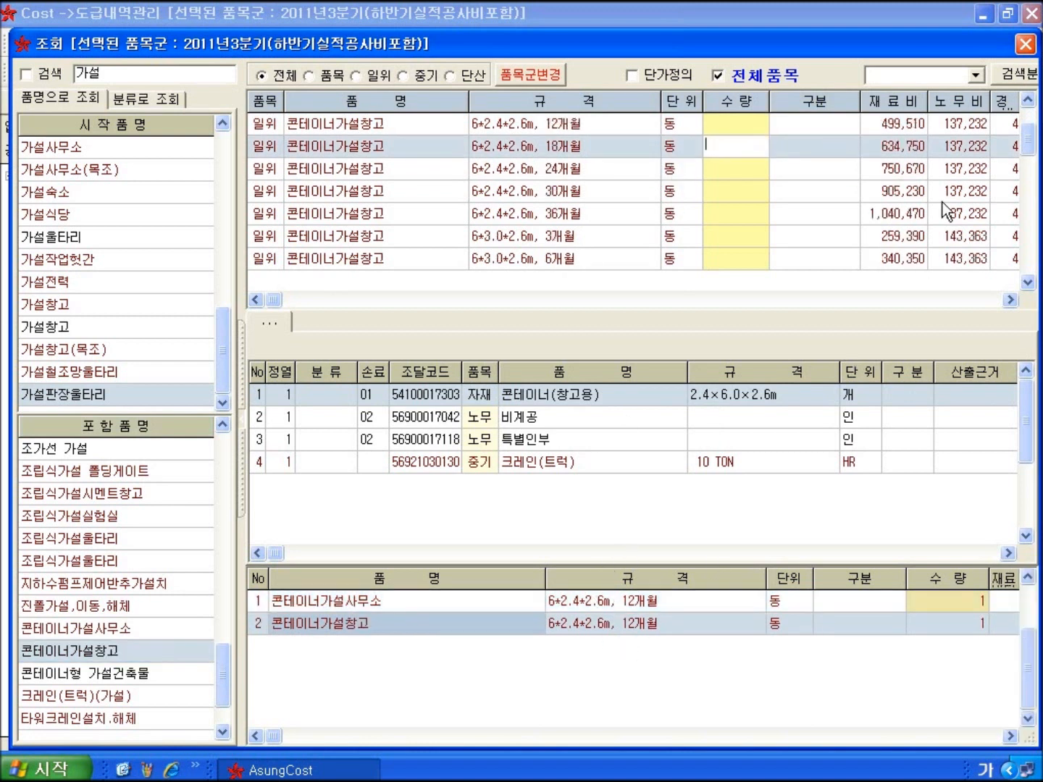
left_click(1027, 44)
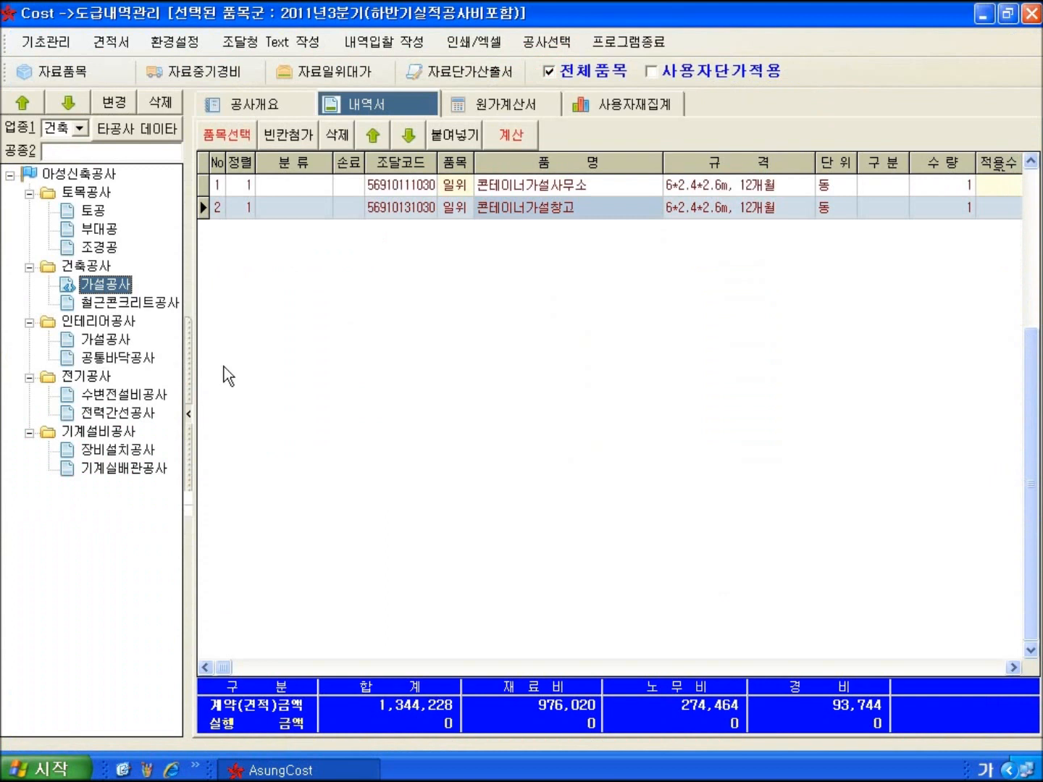
- Open the 가설공사 statement under 인테리어공사 and search its item lookup for 말비계
left_click(98, 340)
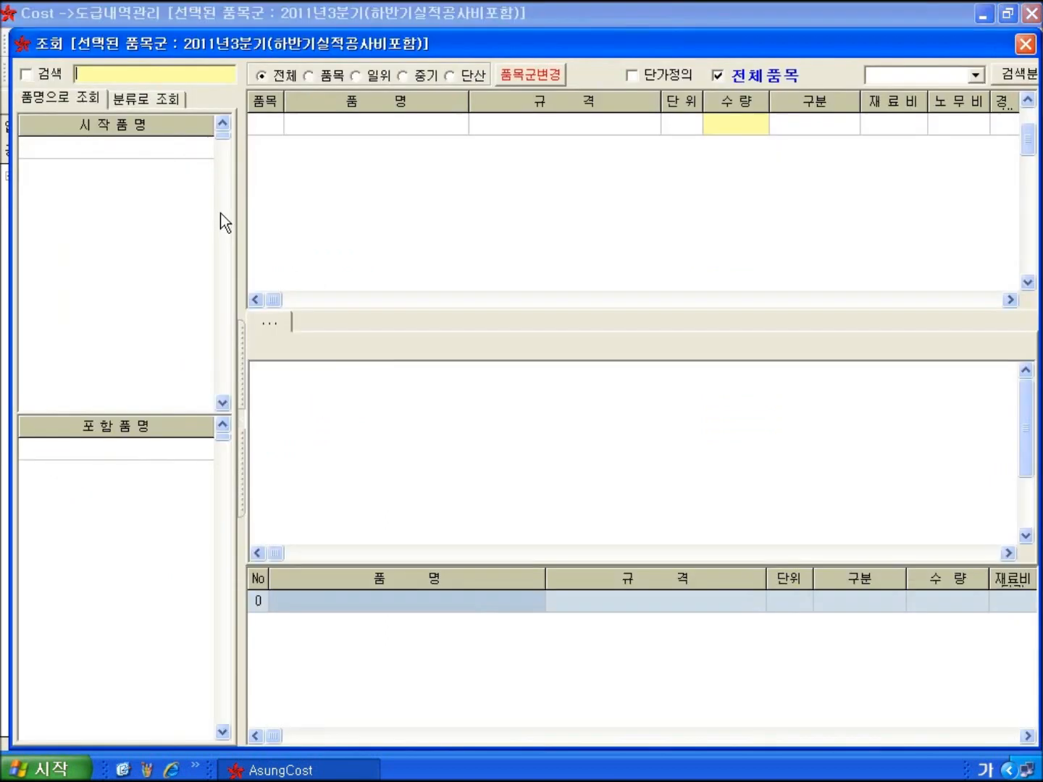
left_click(226, 134)
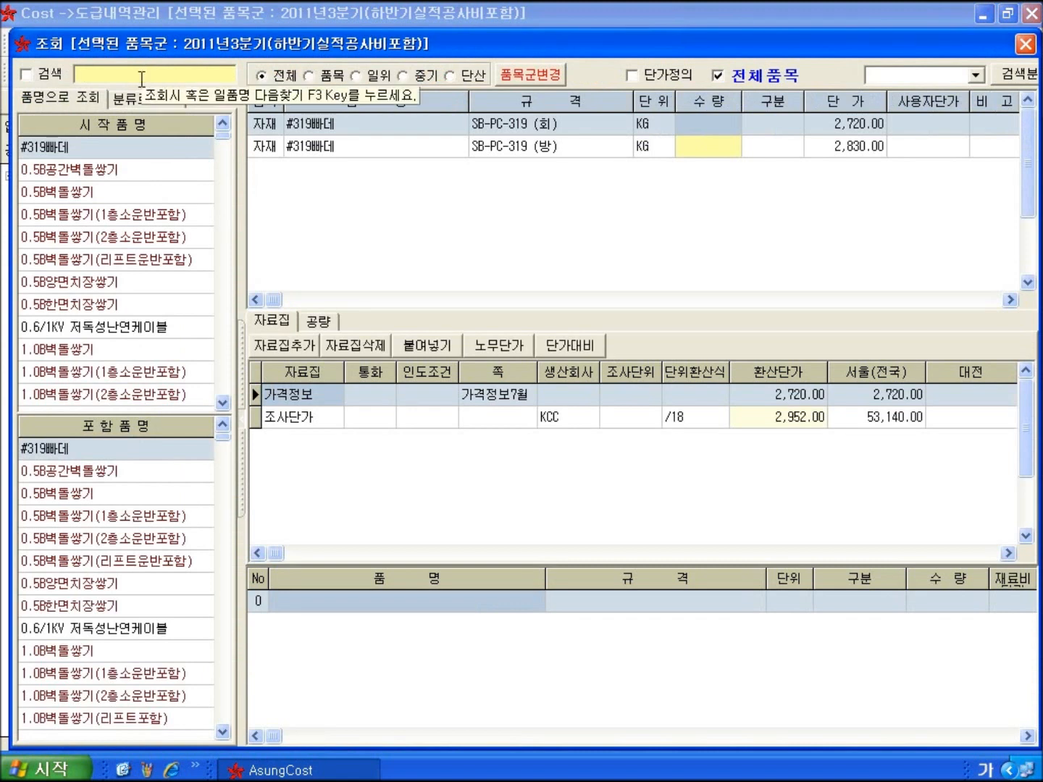
type("팸")
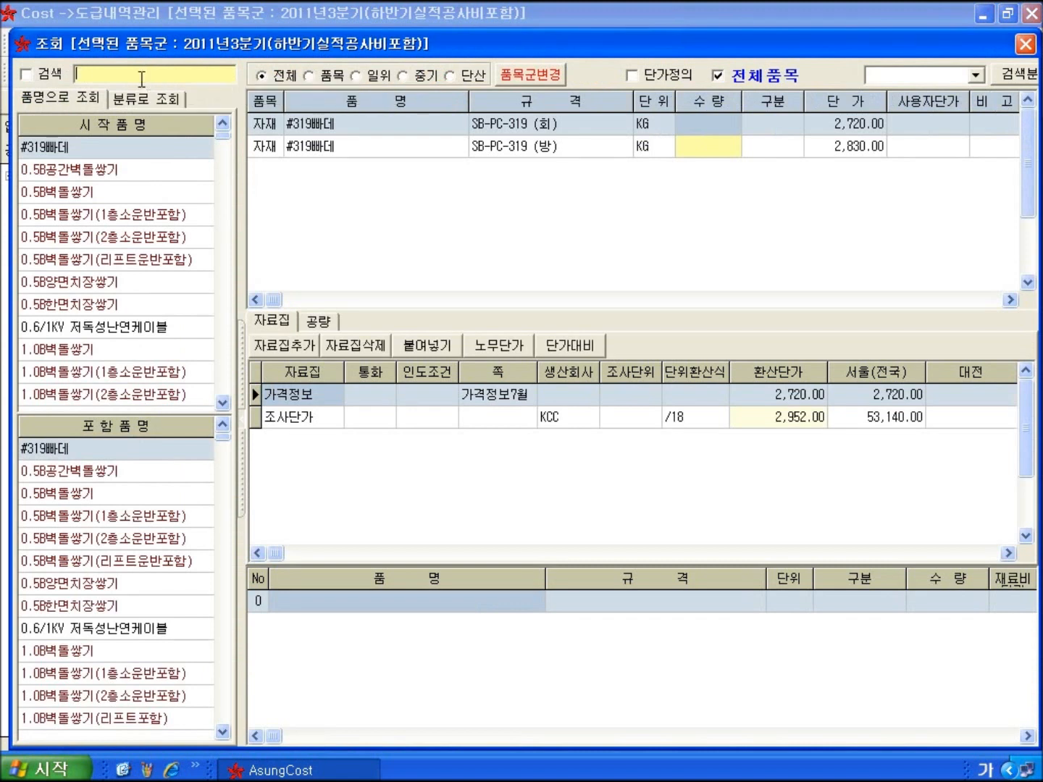
type("비제")
key("Return")
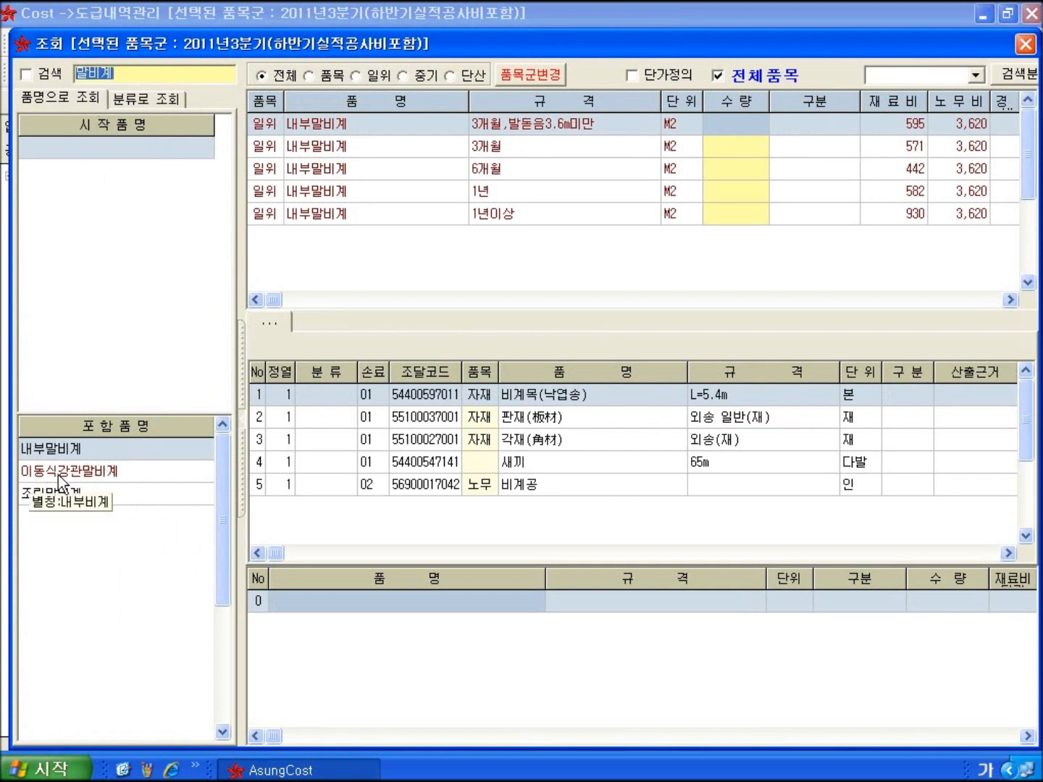
- Add 이동식강관말비계 with specification 3개월,2단(4m) and quantity 6, choosing the alias 이동식강관말비계
left_click(101, 475)
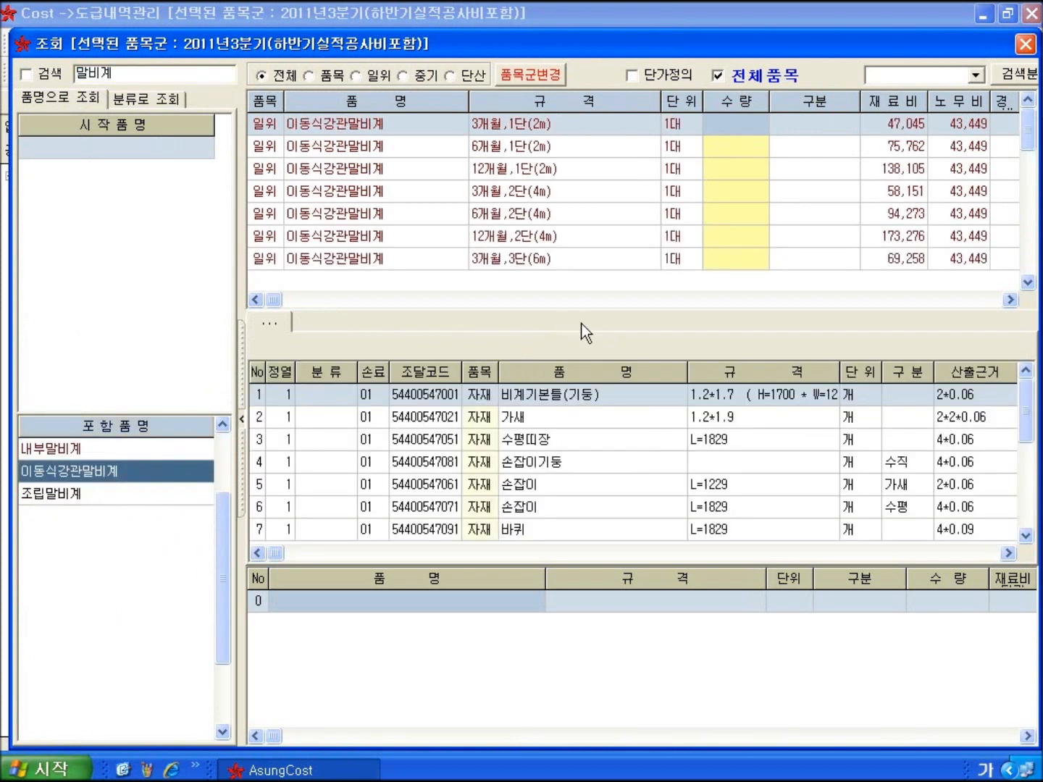
left_click(597, 194)
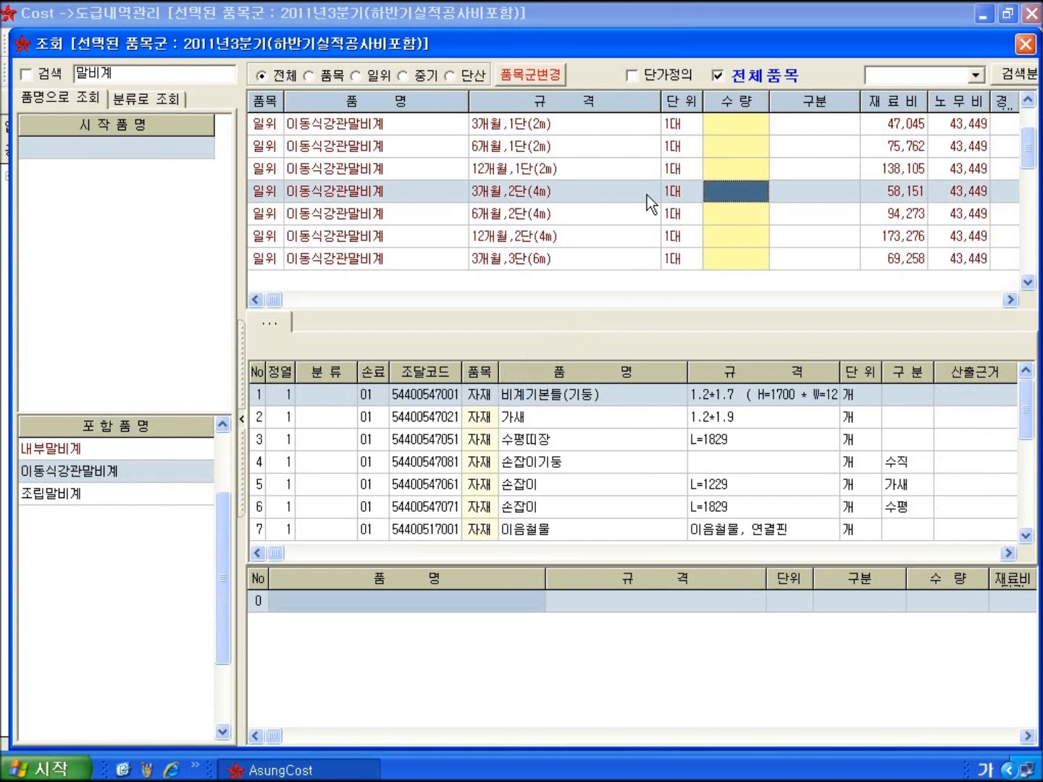
type("6")
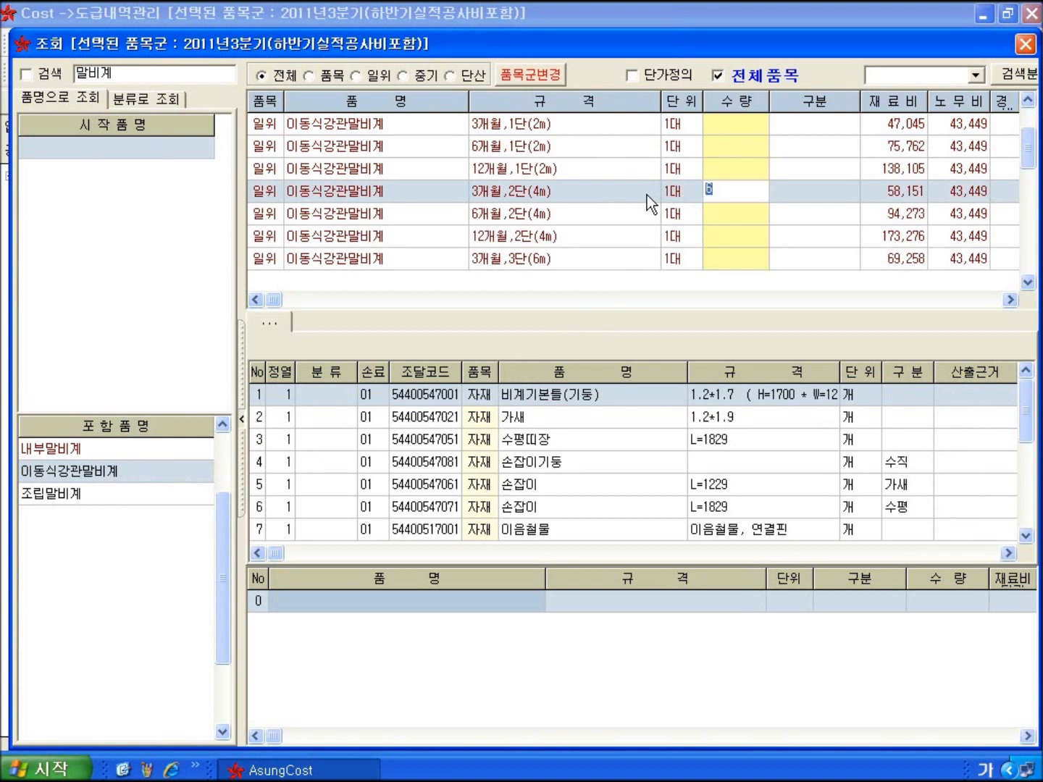
key("Return")
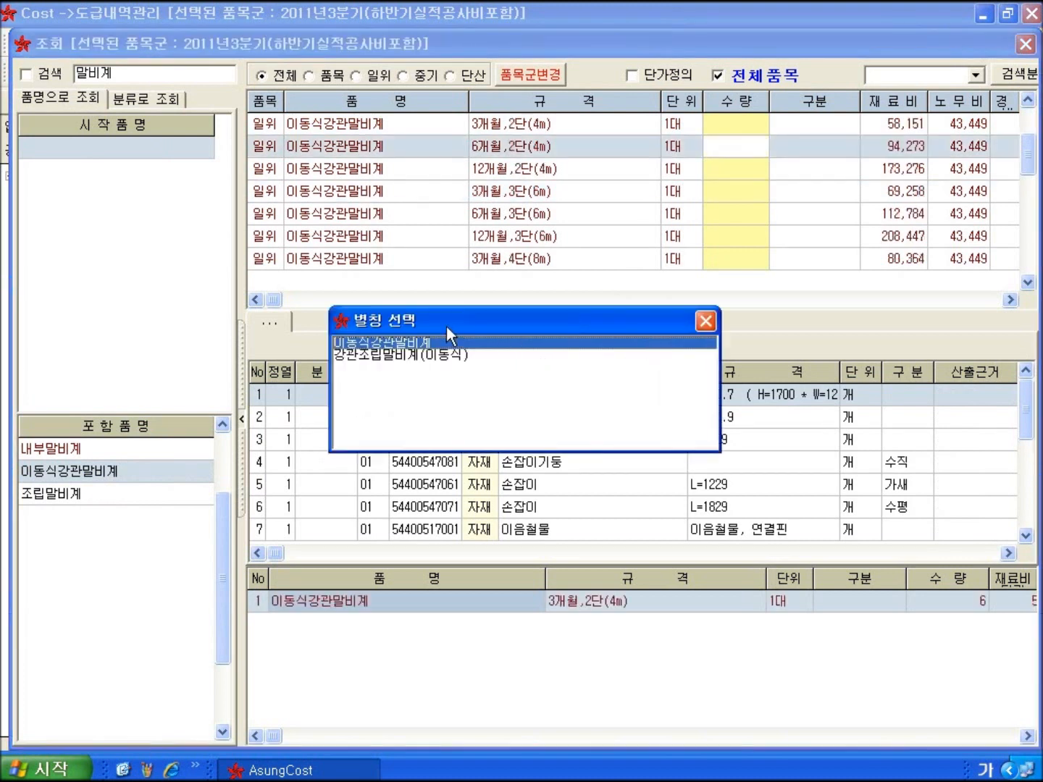
double_click(368, 344)
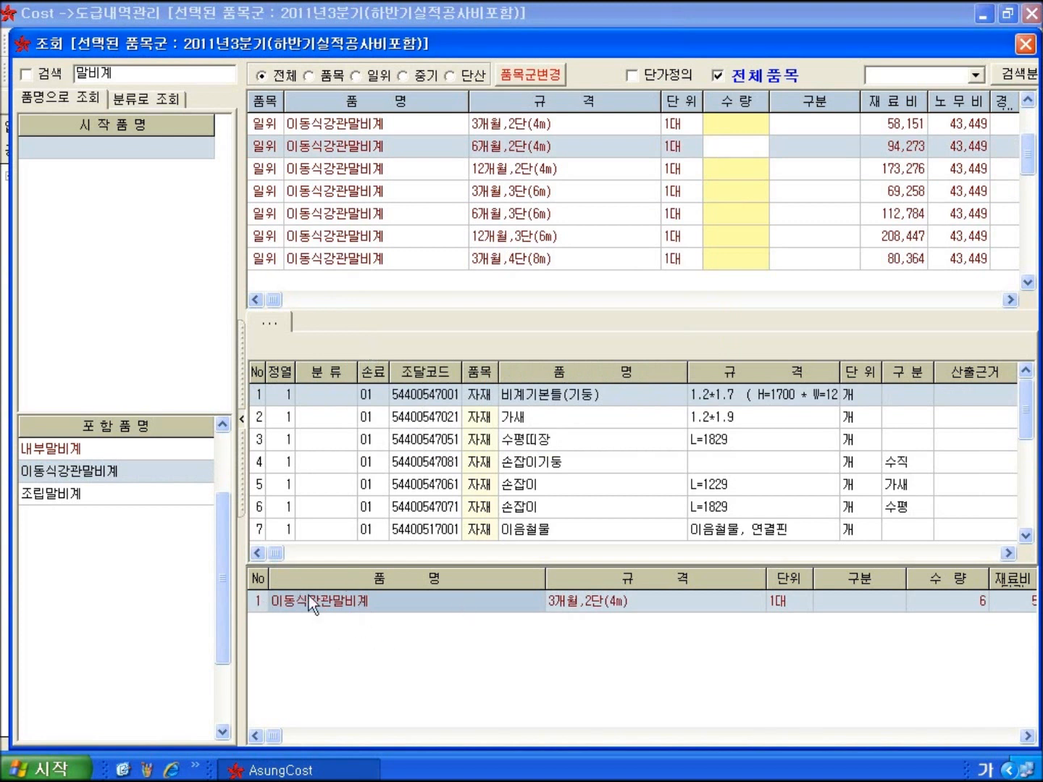
- Look up 먹매김 and add 먹매김(마무리용) with specification 은행 and quantity 387, then return to the 가설공사 statement
left_click(108, 74)
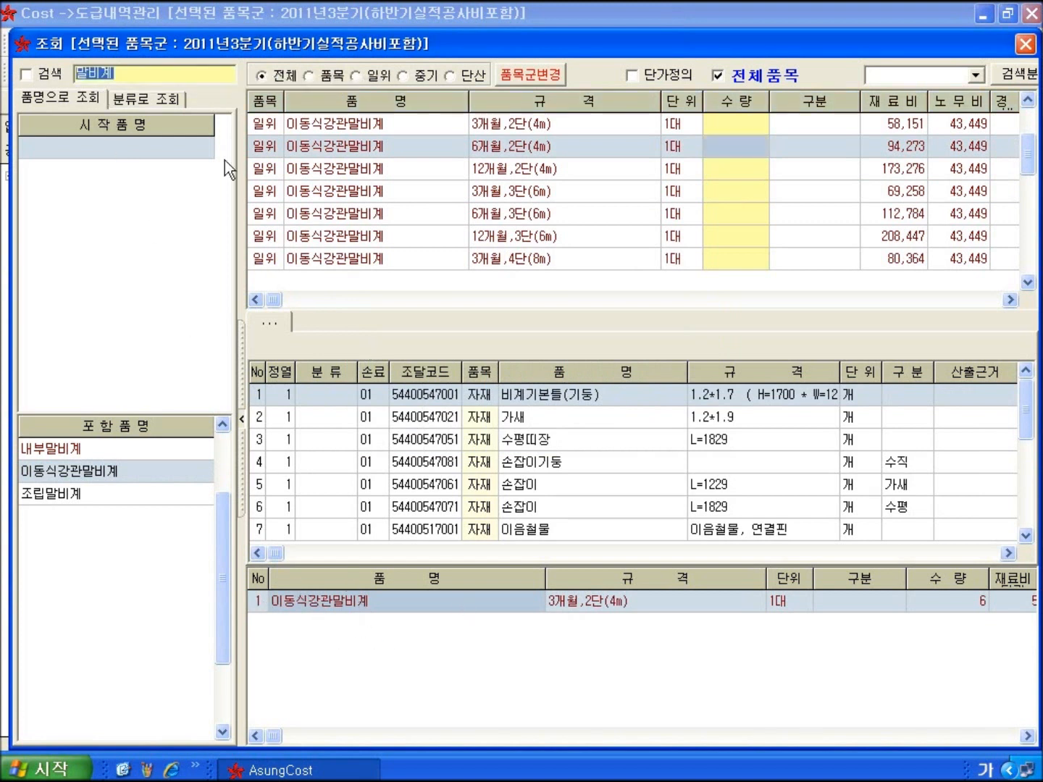
type("먹매기ㅁ")
key("Return")
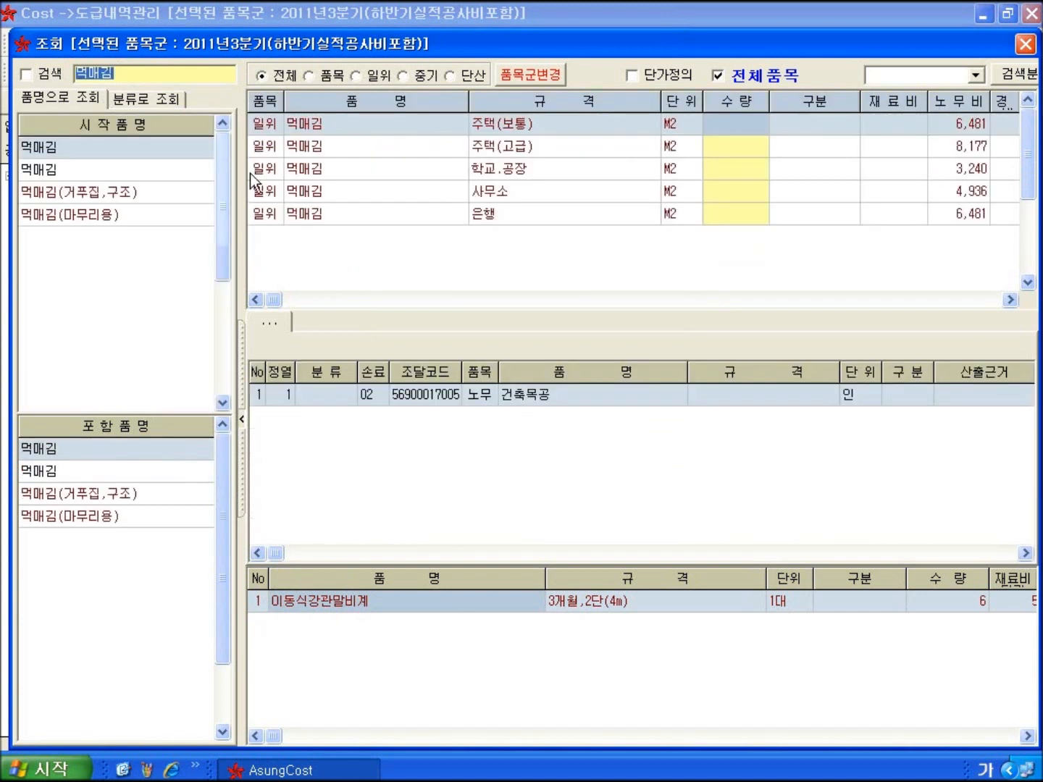
left_click(173, 212)
left_click(421, 210)
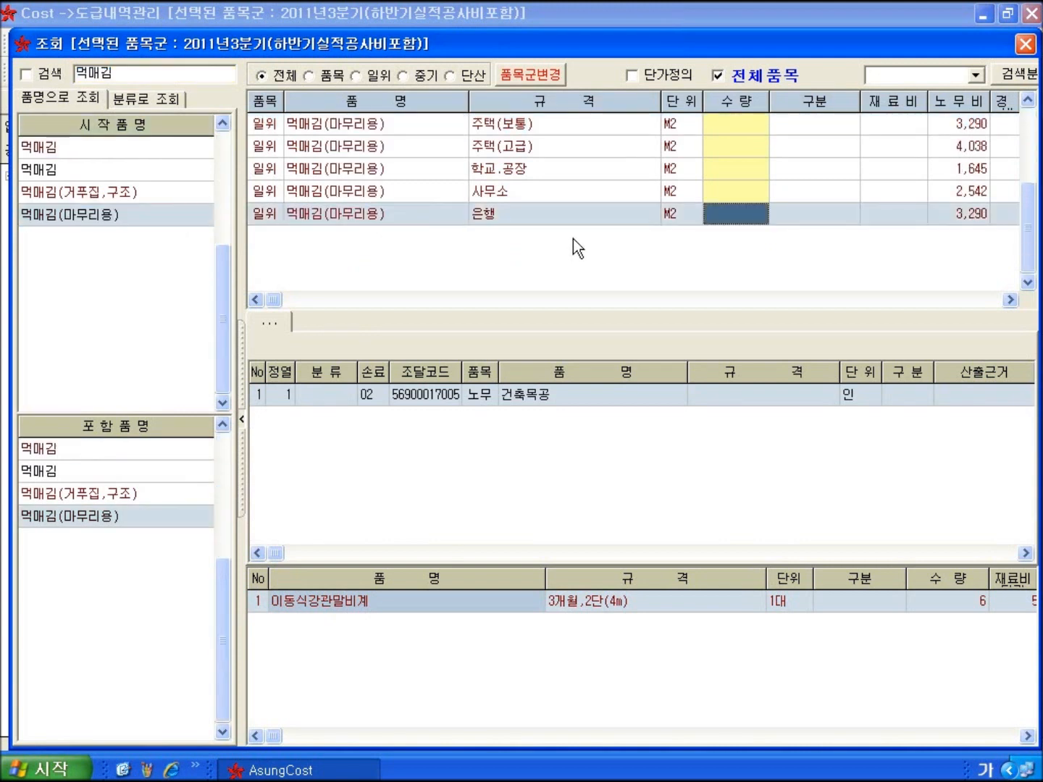
type("387")
key("Return")
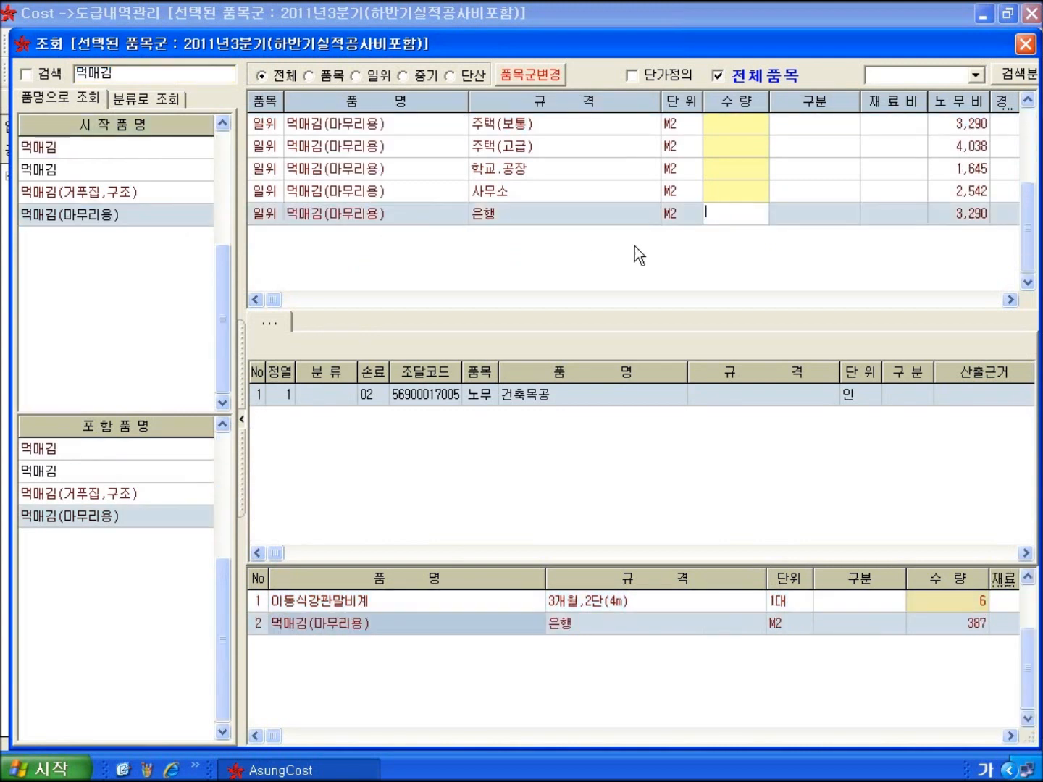
left_click(1027, 44)
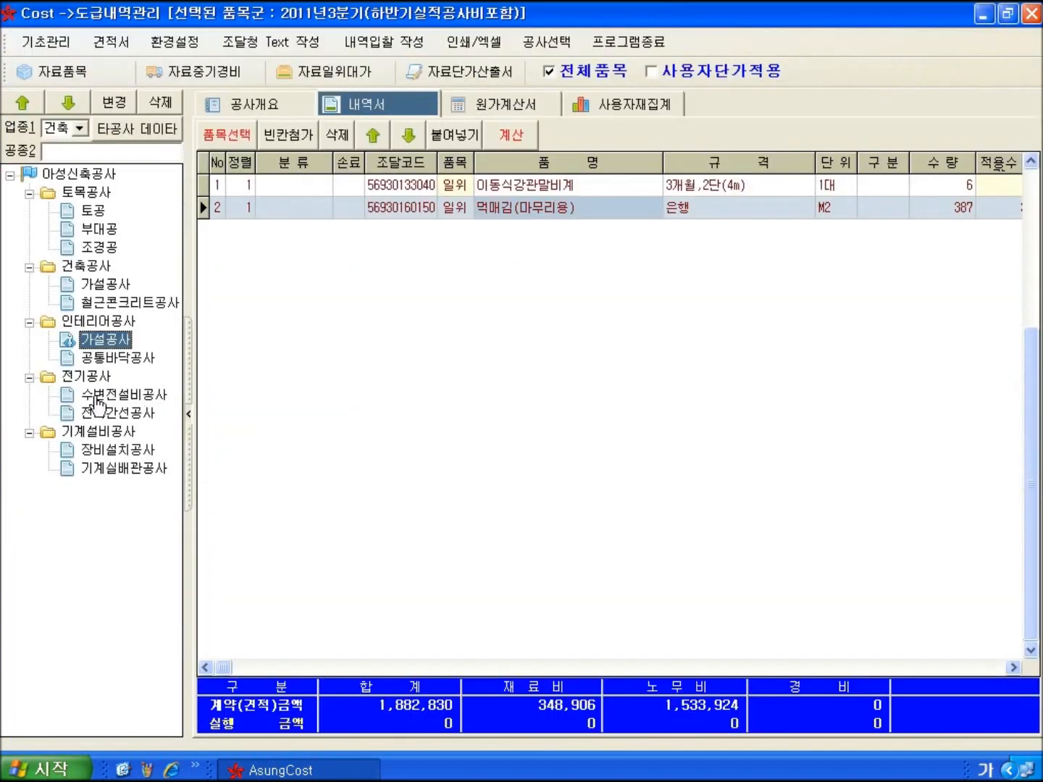
- Open the 수변전설비공사 statement under 전기공사 and search its item lookup for 강제
left_click(136, 399)
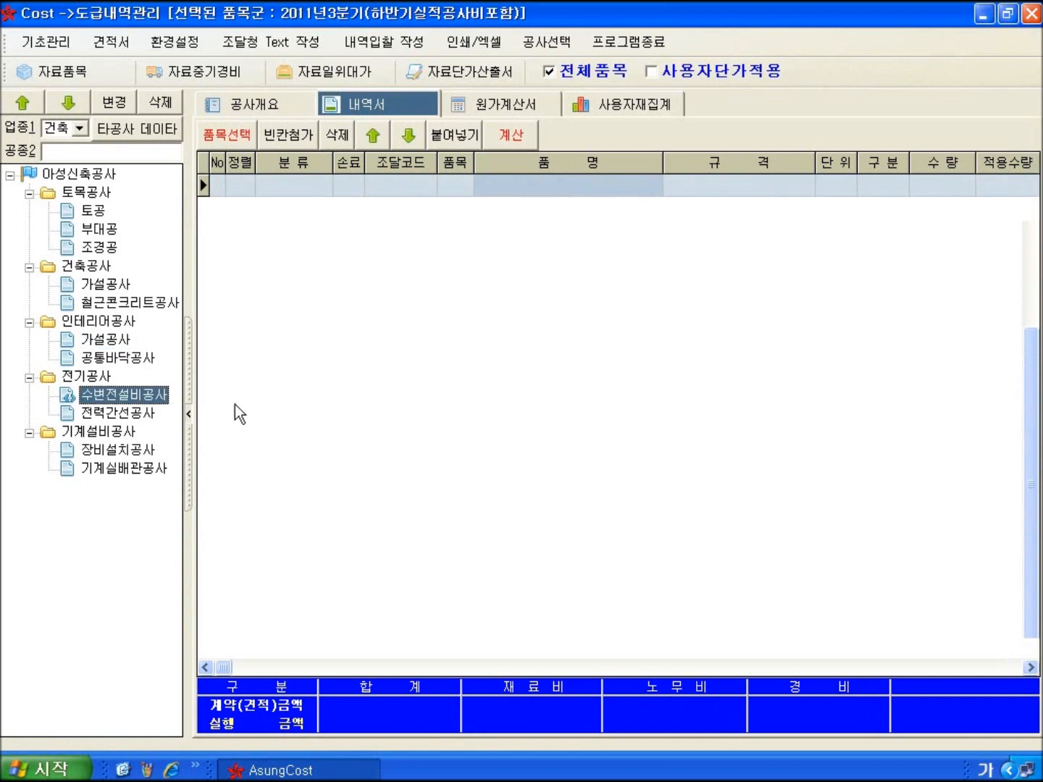
left_click(225, 138)
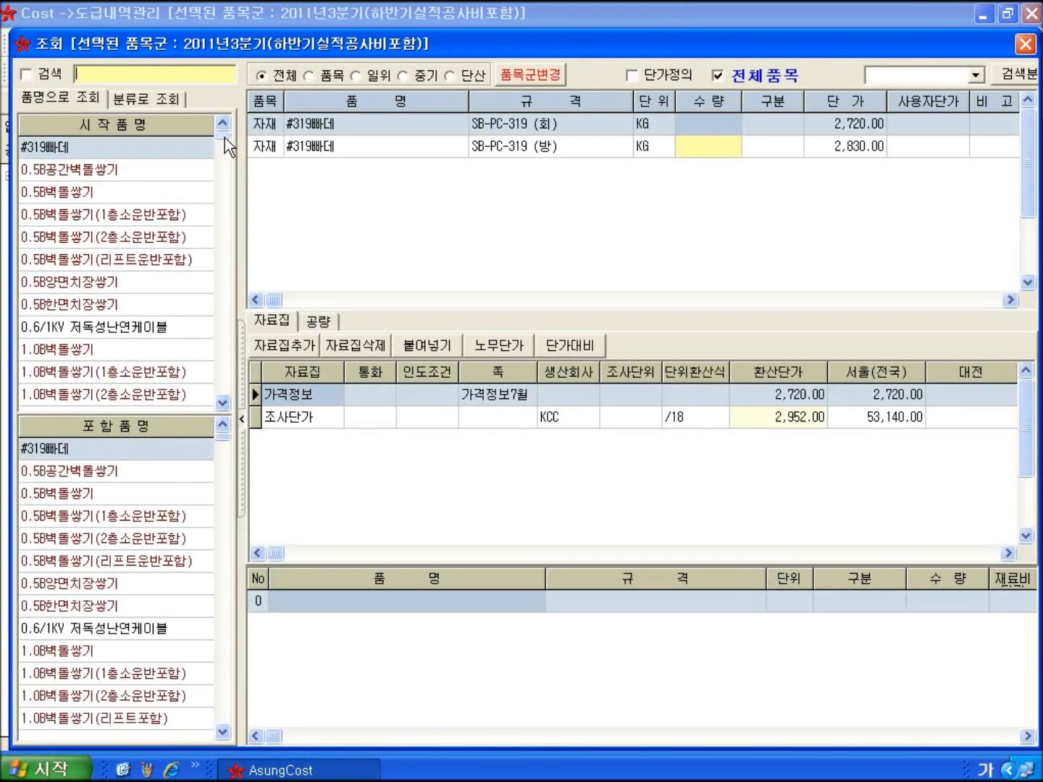
type("강제")
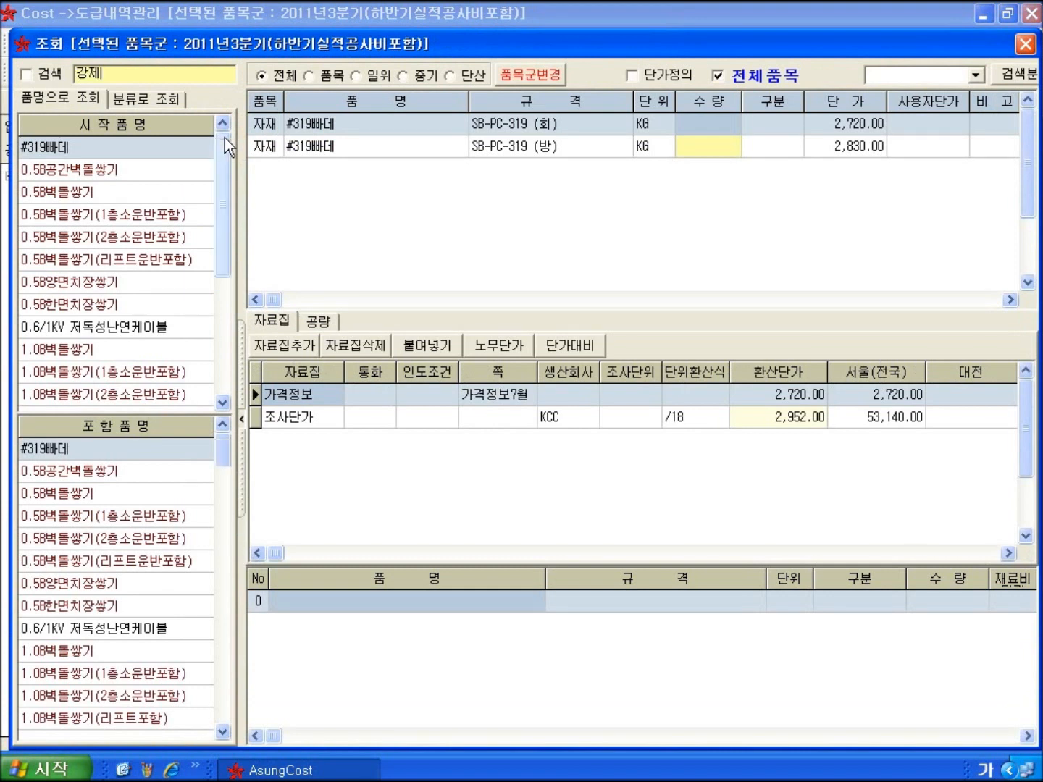
key("Return")
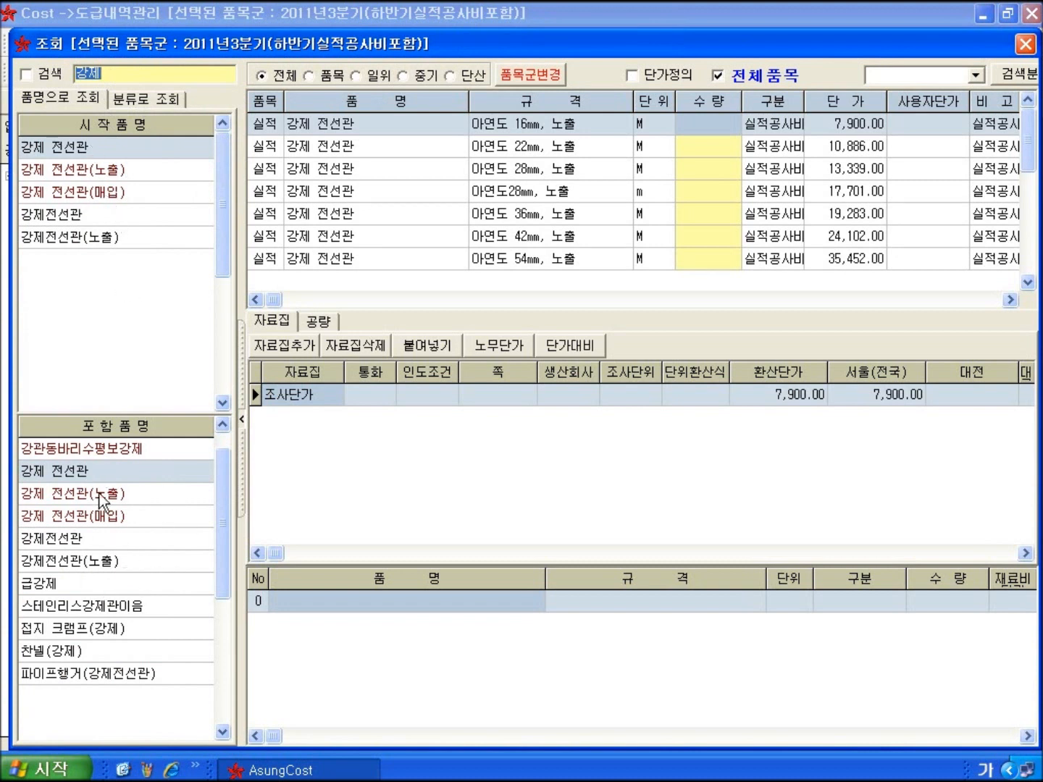
- Add 강제전선관 with specification 아연도 104 C and quantity 499 to the 수변전설비공사 statement
left_click(102, 478)
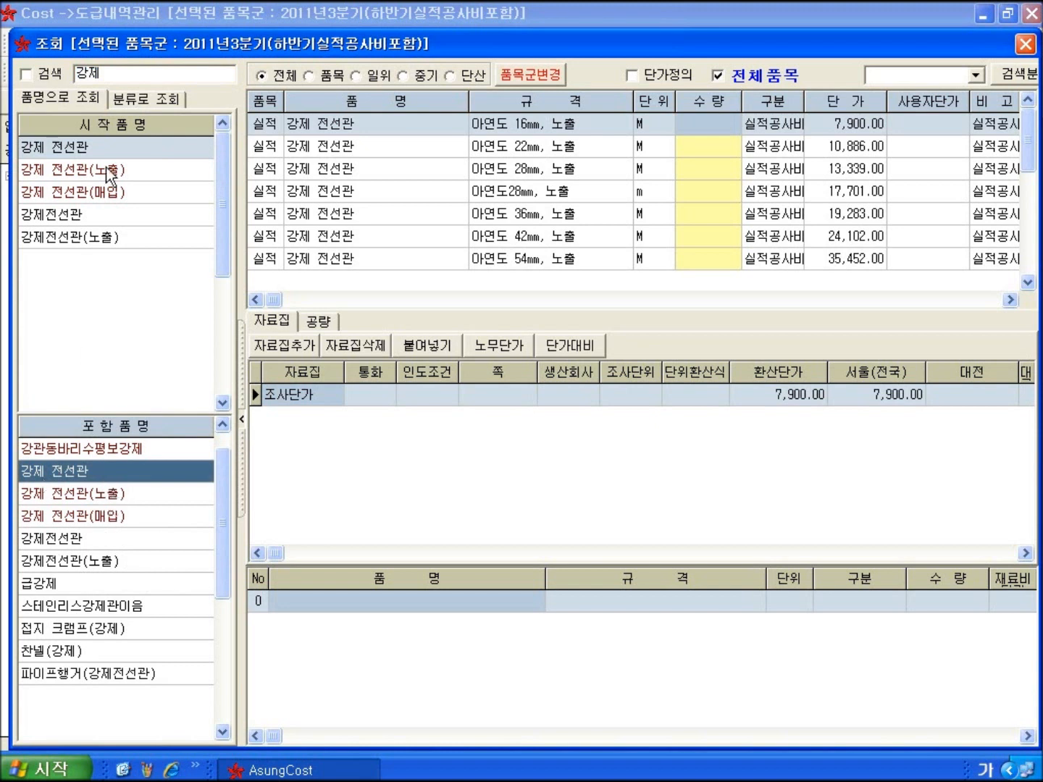
left_click(115, 544)
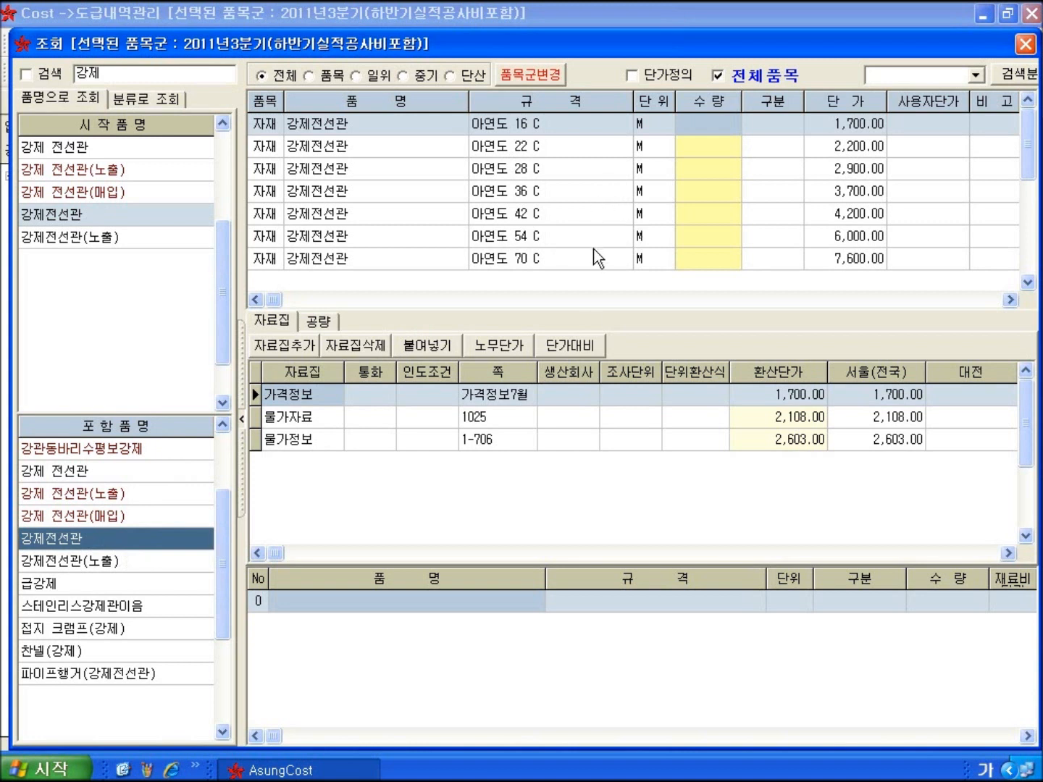
left_click(629, 270)
left_click(684, 259)
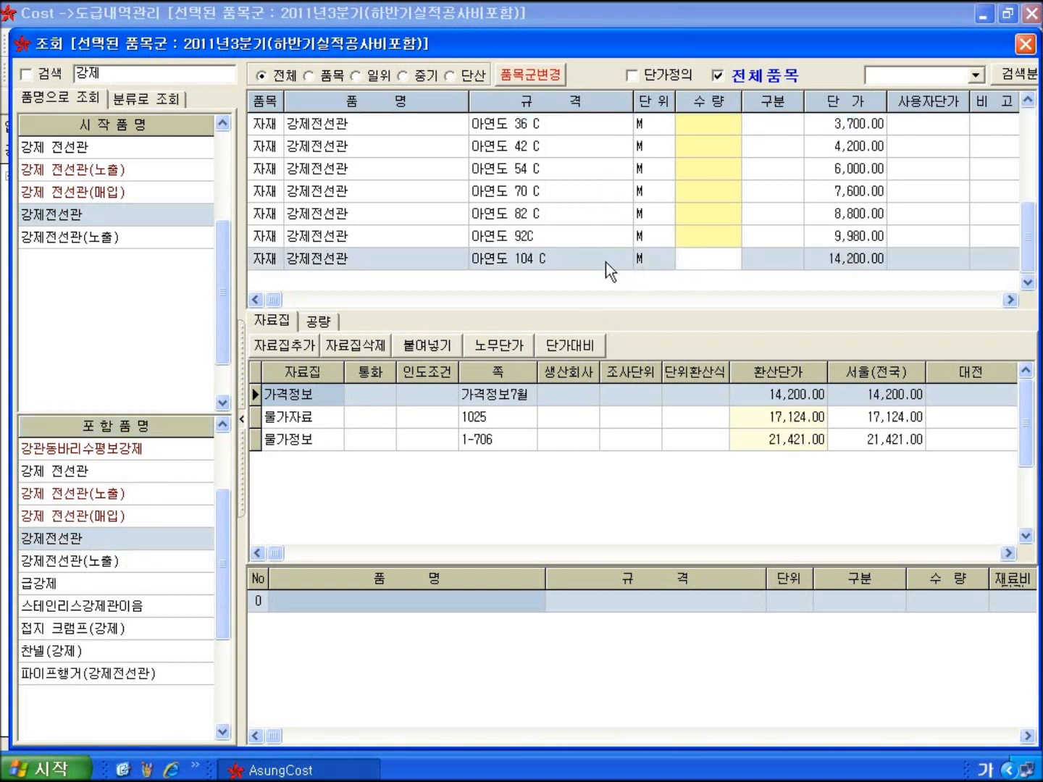
type("499")
key("Return")
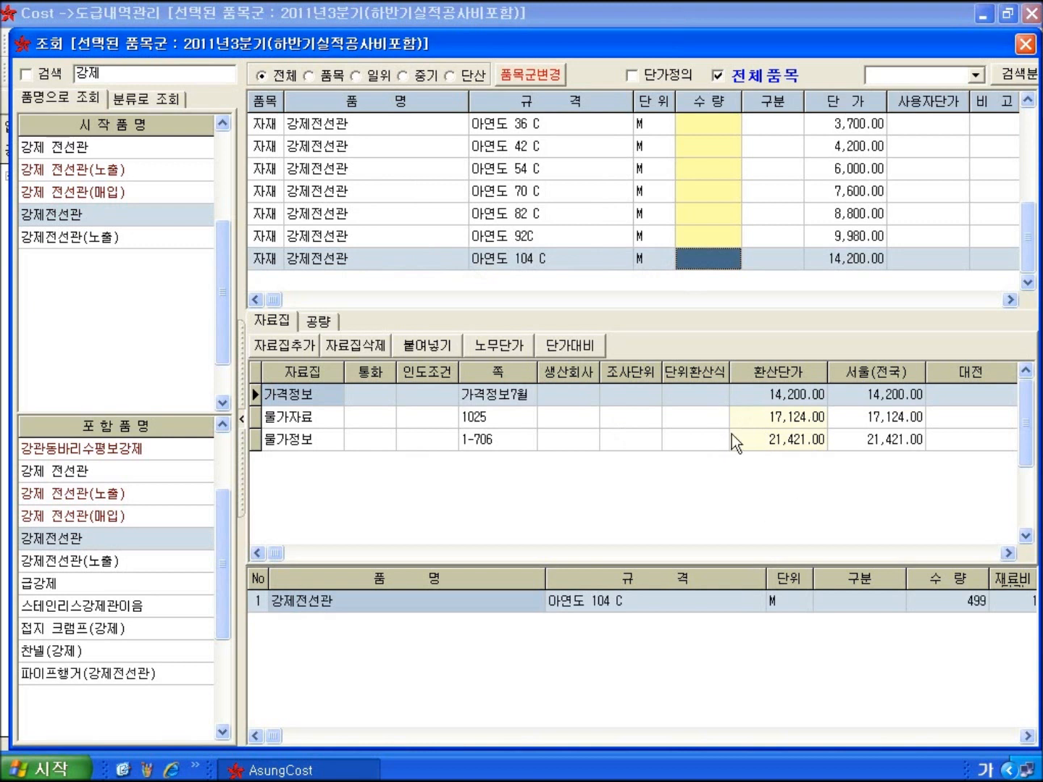
- Examine the 공량 categories and labour quantity of 강제전선관 아연도 104 C, then return to its 자료집 prices
left_click(312, 325)
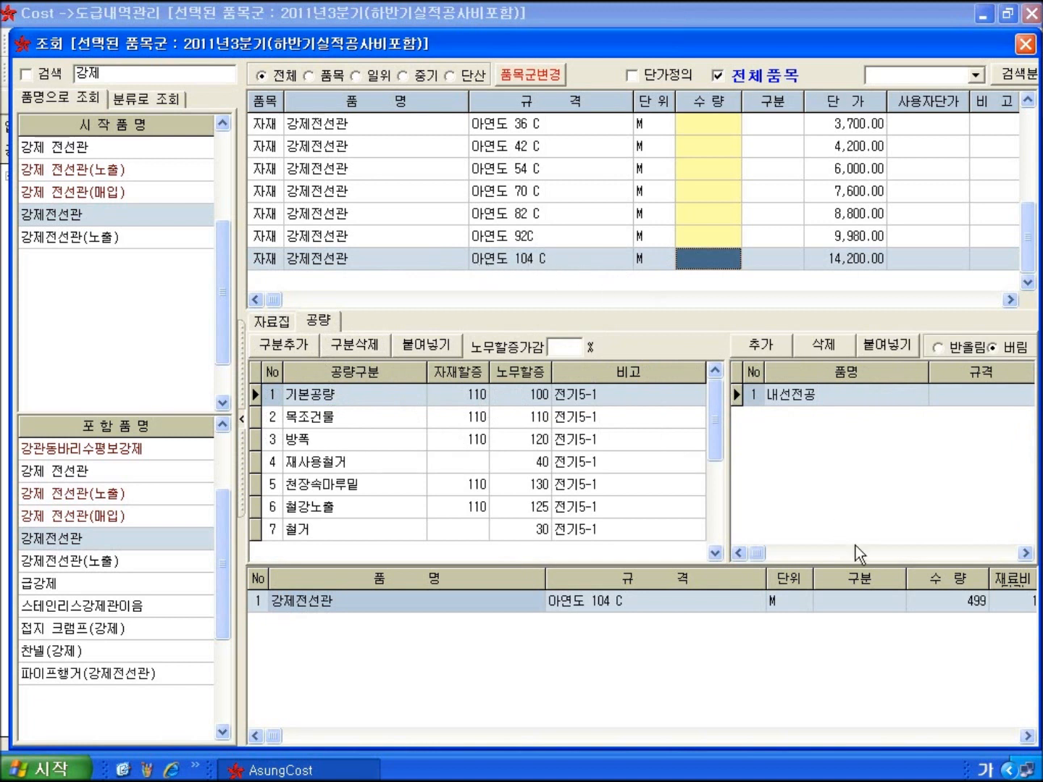
left_click(879, 554)
left_click(965, 557)
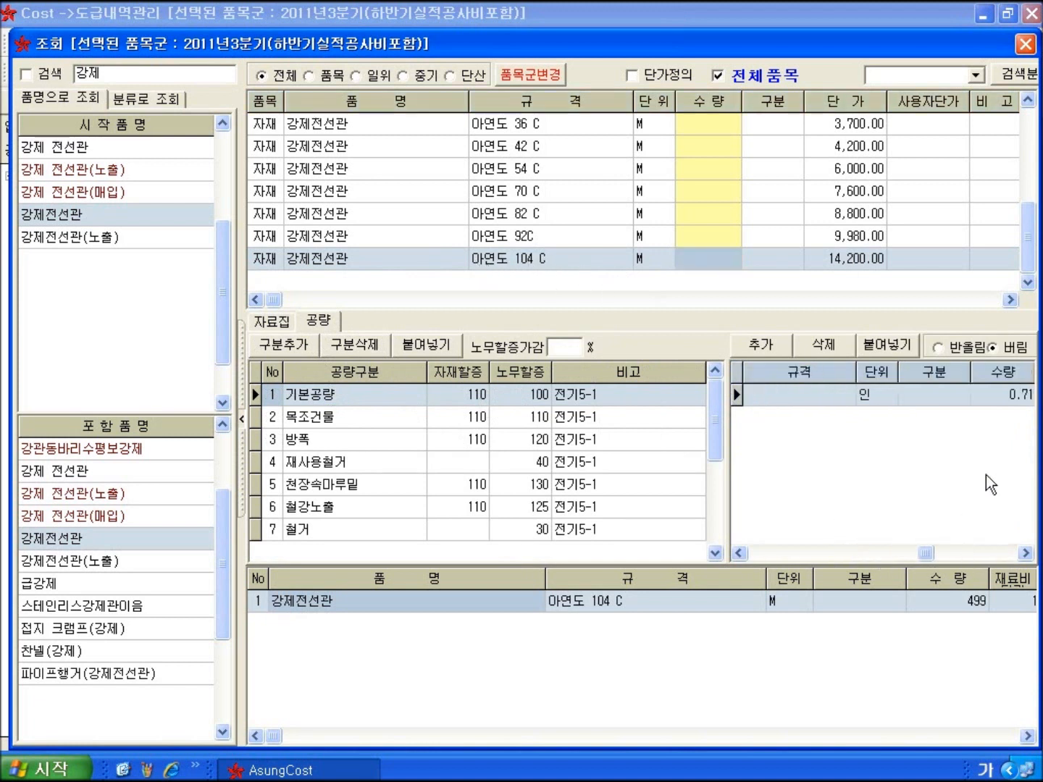
left_click(857, 555)
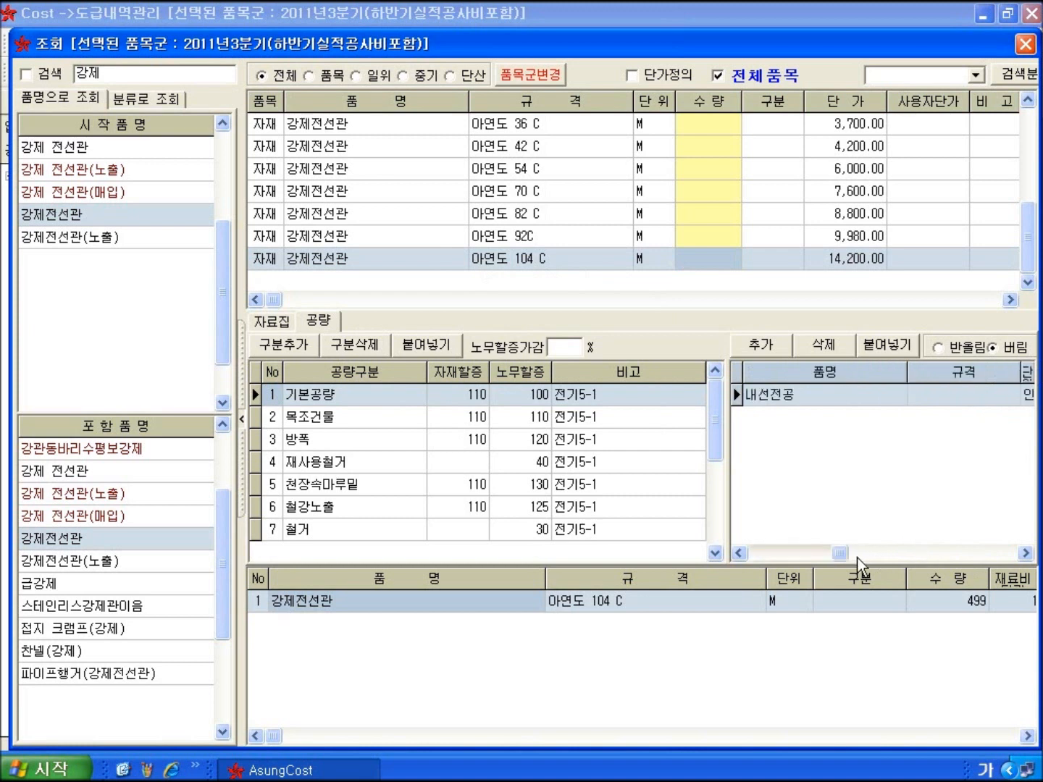
left_click(817, 551)
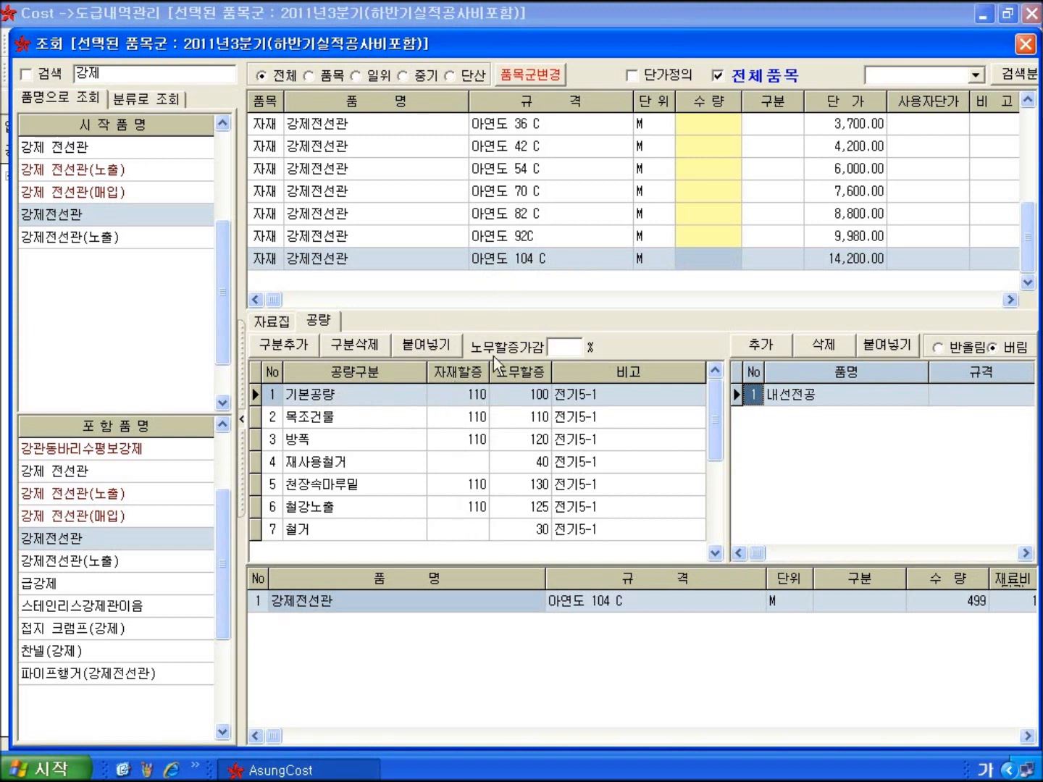
left_click(594, 262)
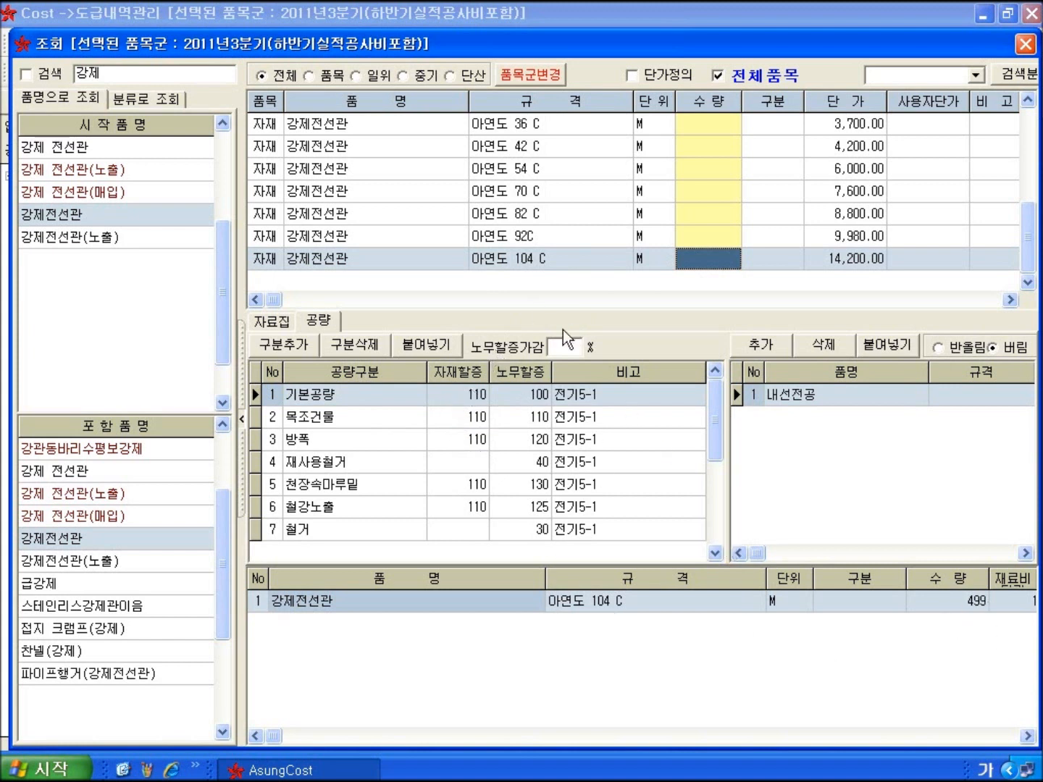
left_click(290, 321)
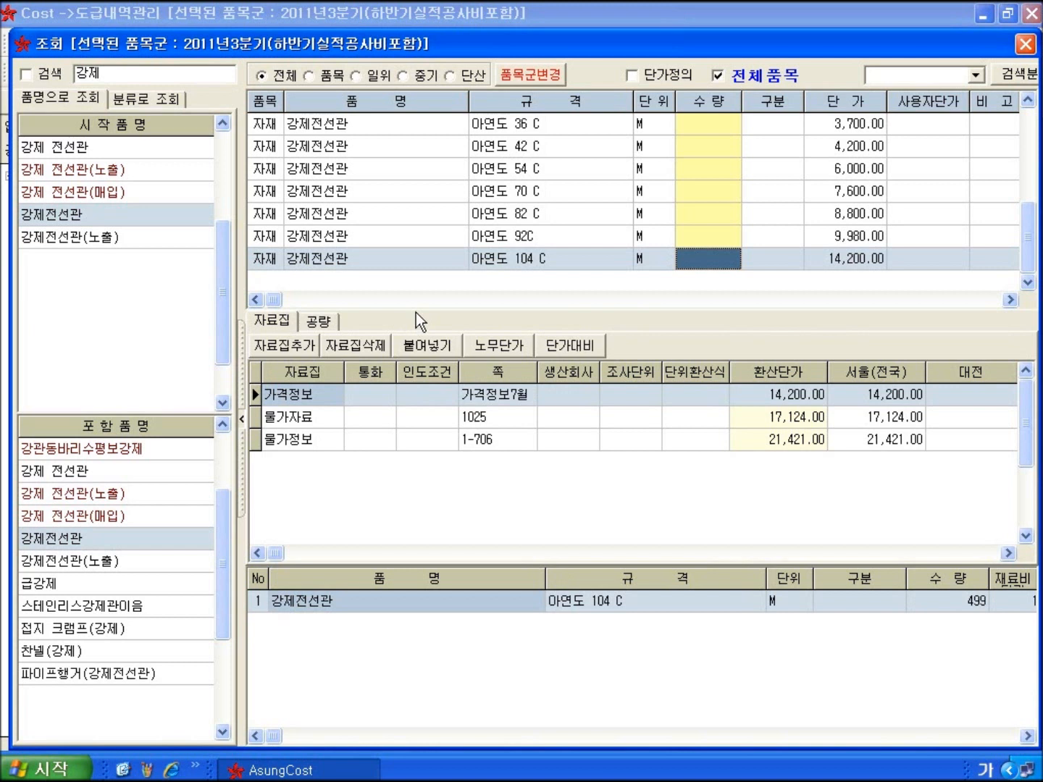
- Search the item lookup for GV
left_click(82, 73)
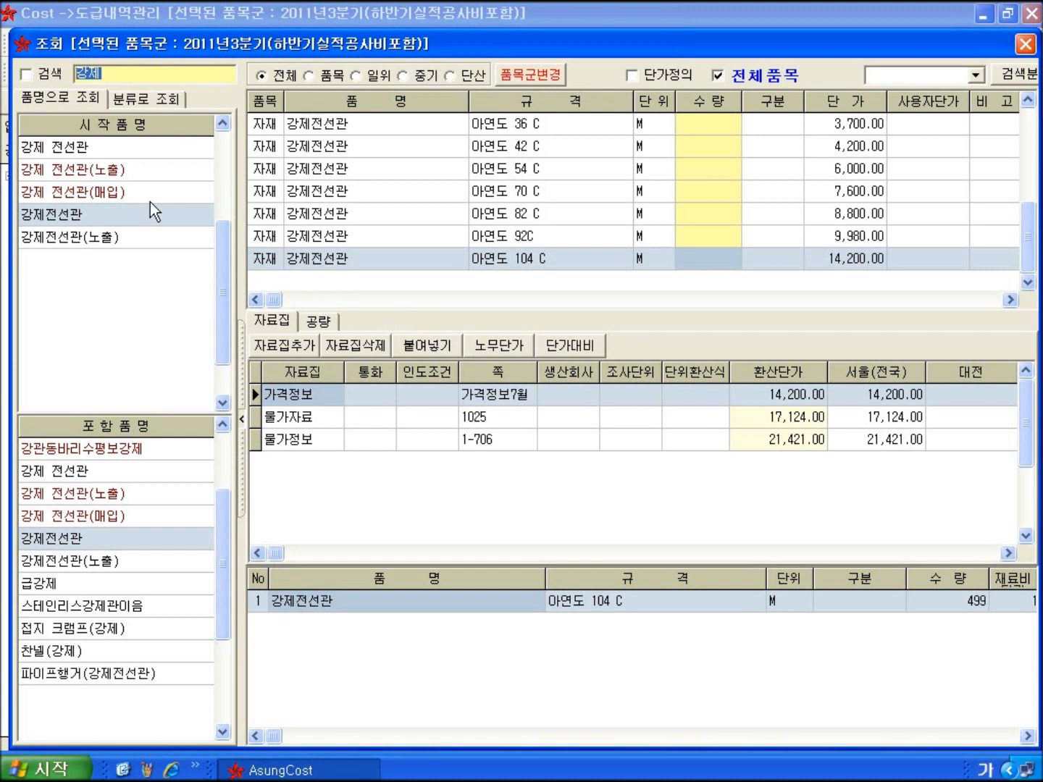
key("Hangul")
type("GM")
key("Return")
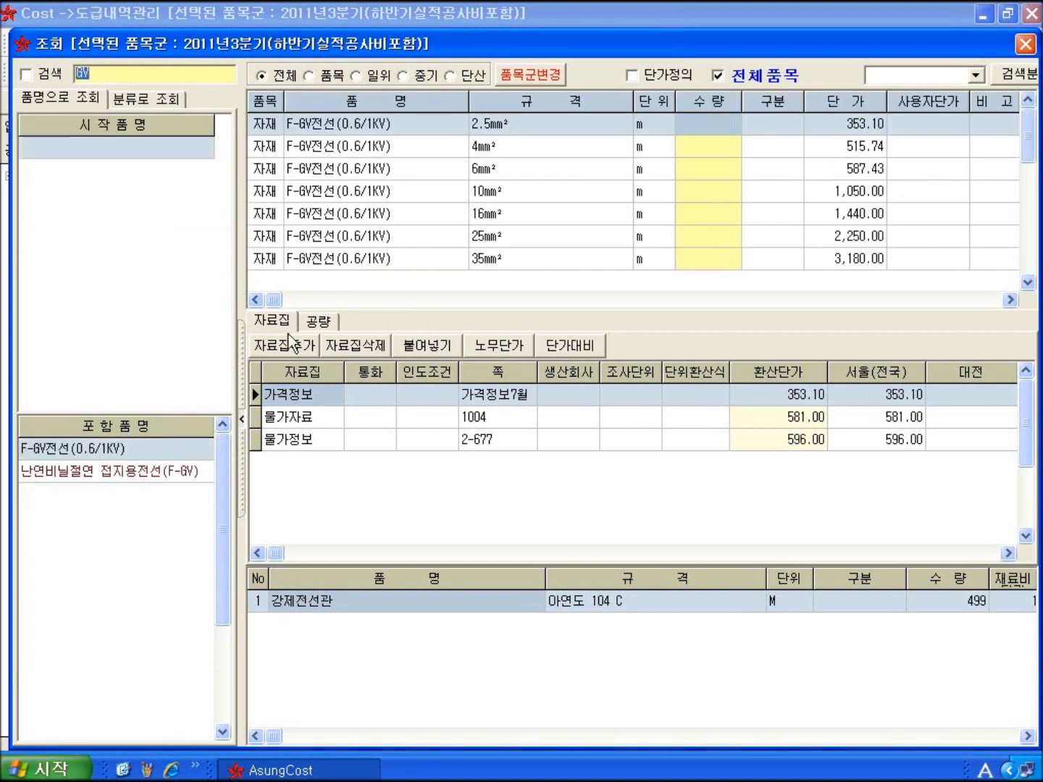
key("Hangul")
- Add F-GV전선(0.6/1KV) with specification 25mm² and quantity 303, then return to the 수변전설비공사 statement
left_click(127, 451)
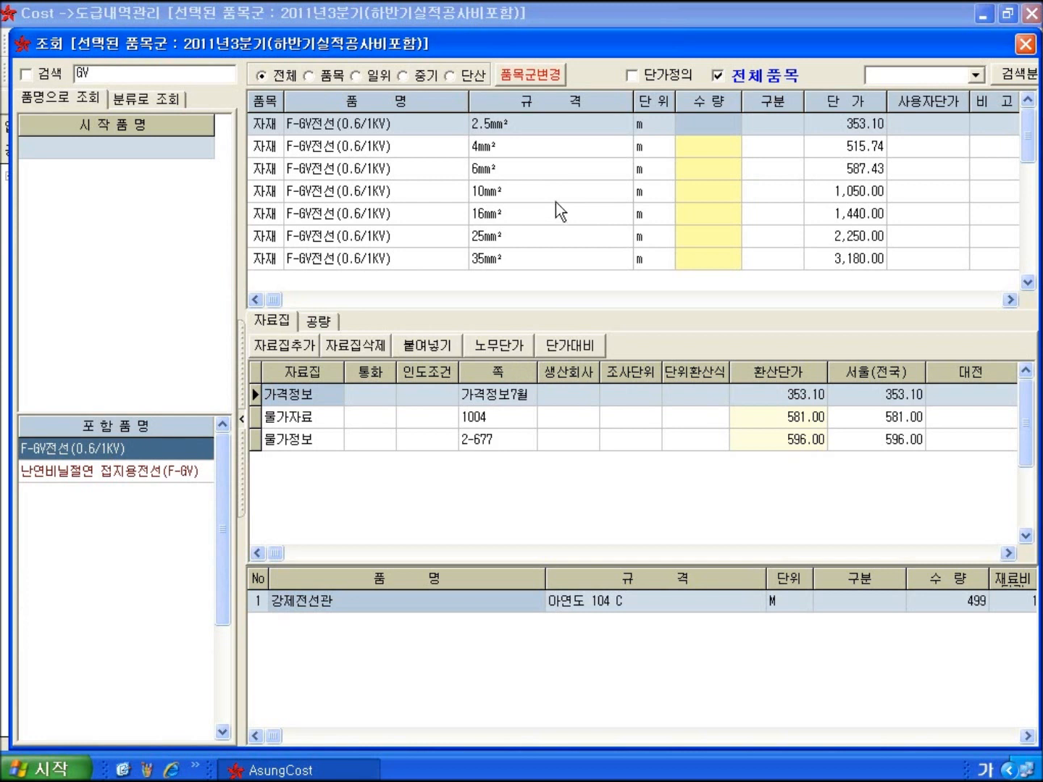
left_click(557, 239)
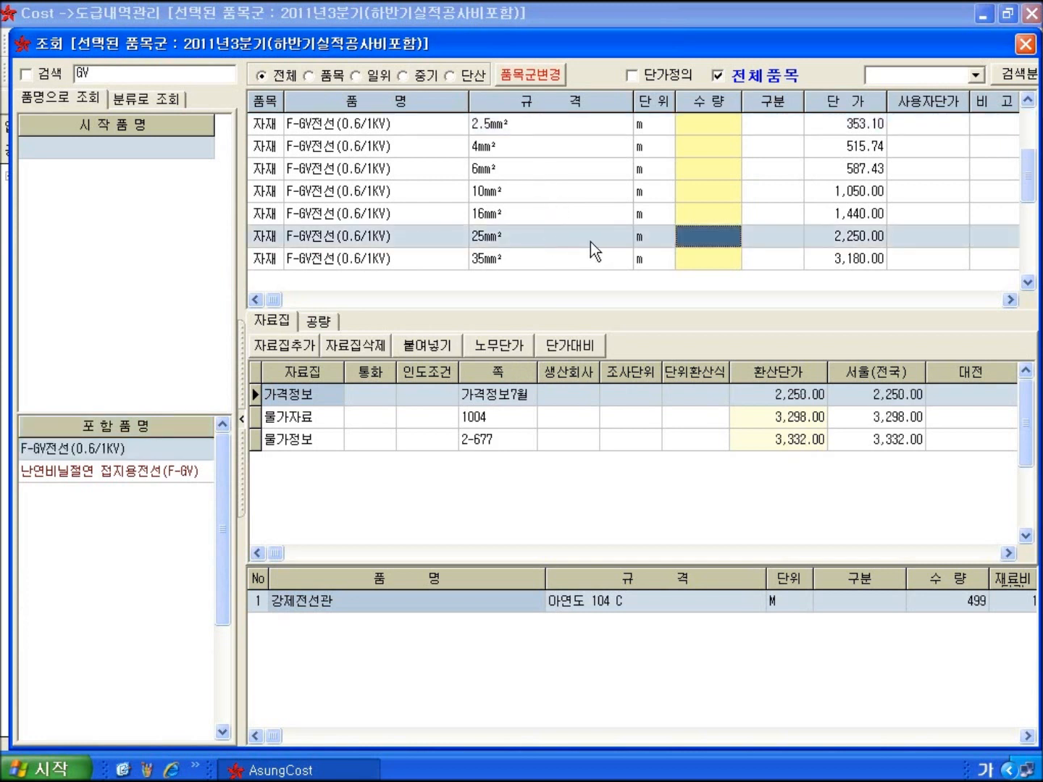
type("303")
key("Return")
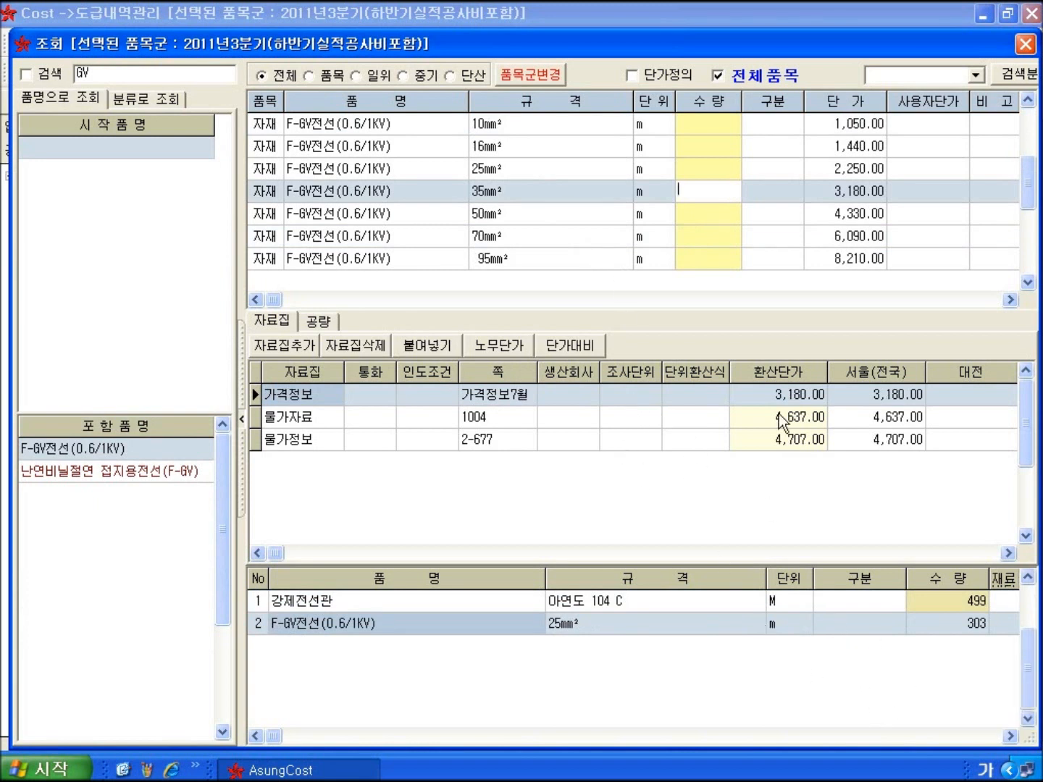
left_click(1026, 45)
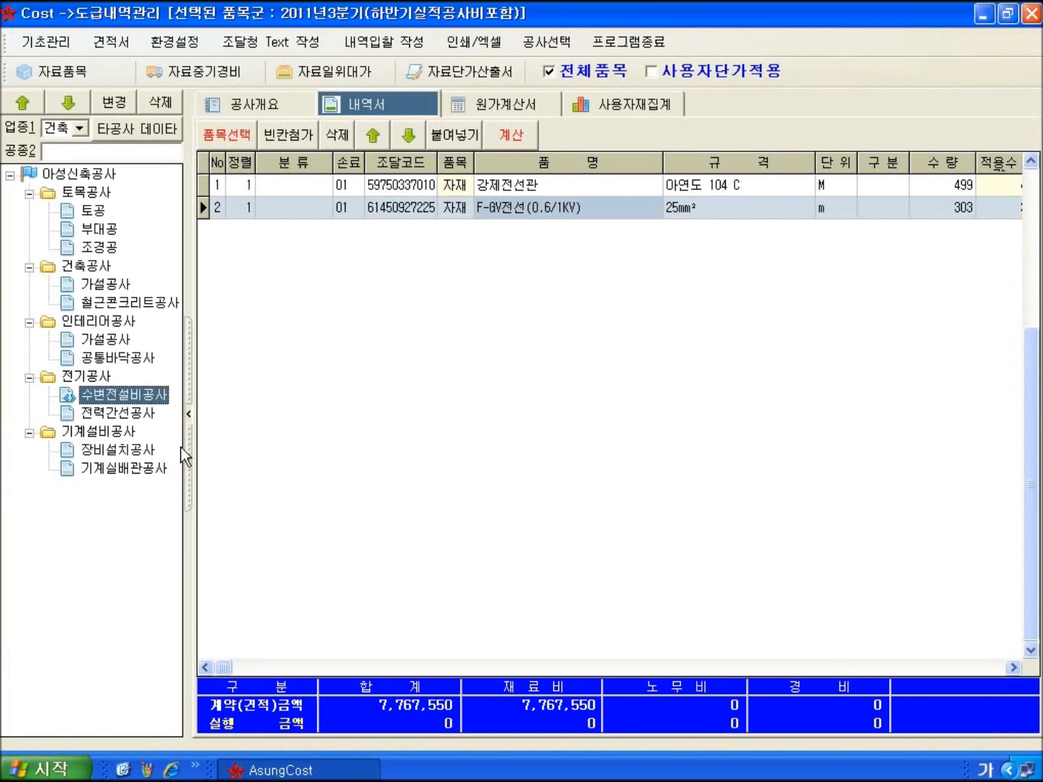
- Open the item lookup for the 기계실배관공사 statement and search it for 백관
left_click(107, 472)
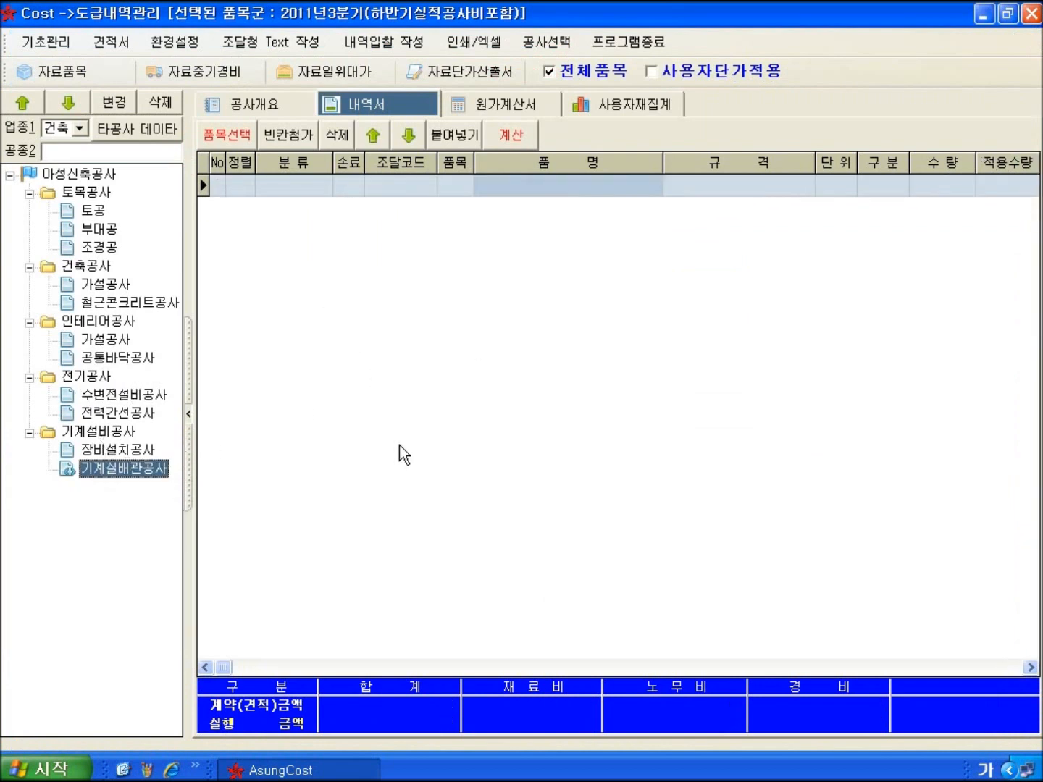
left_click(234, 137)
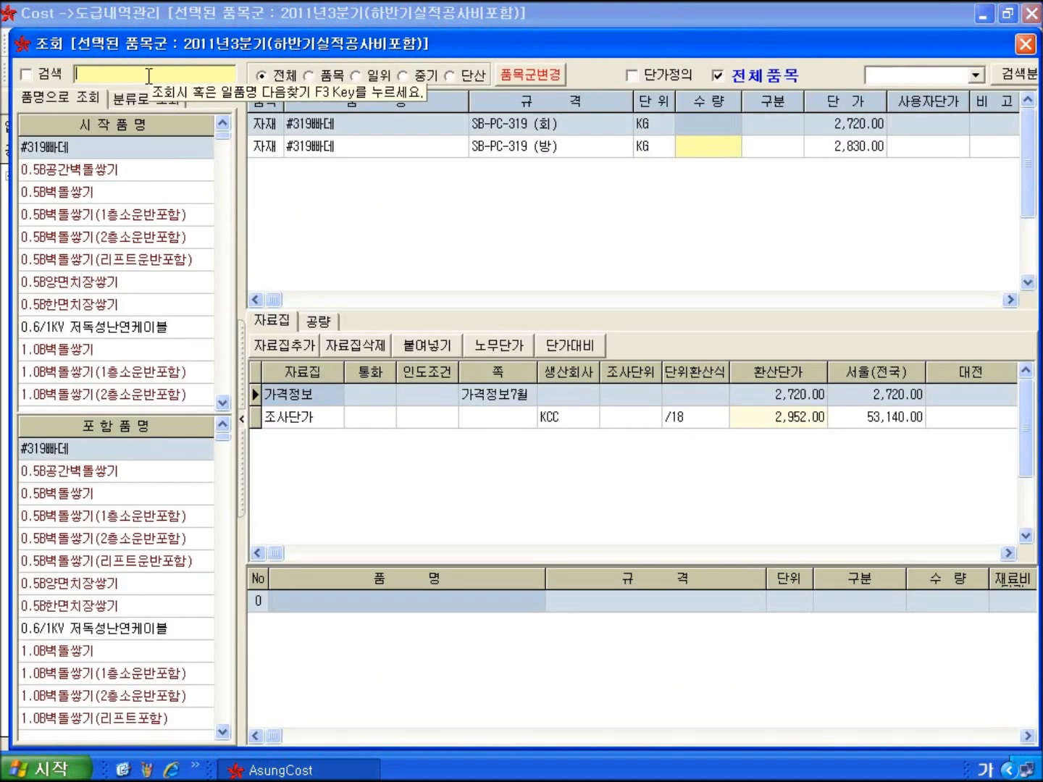
type("백관")
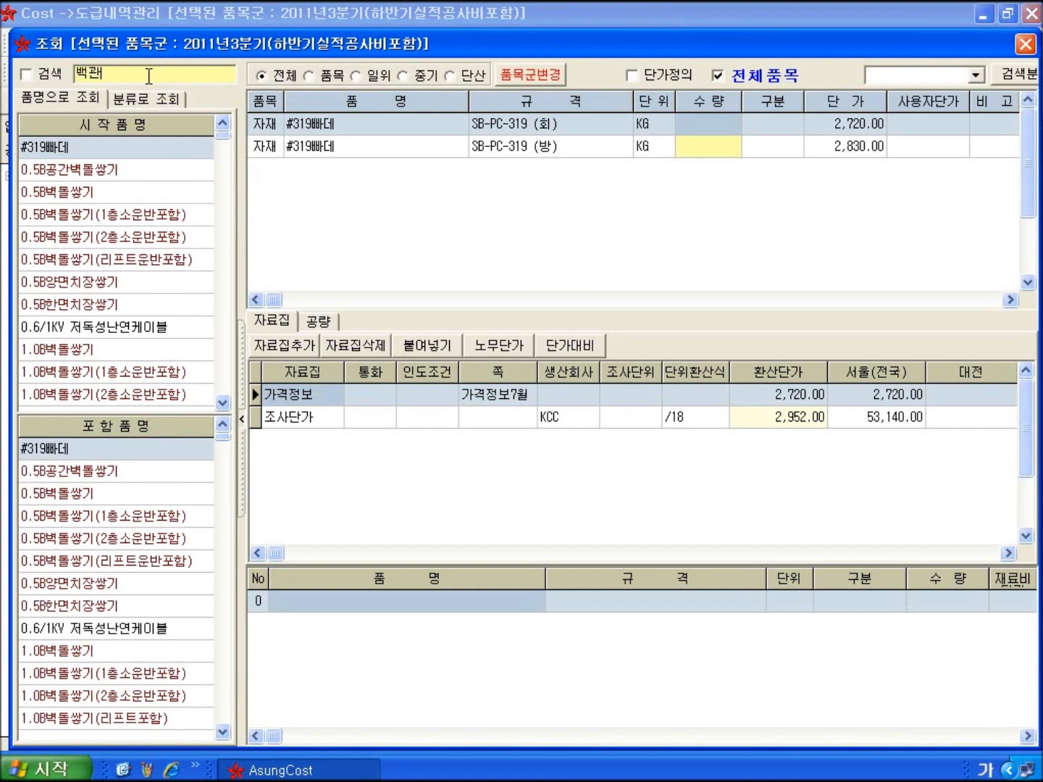
key("Return")
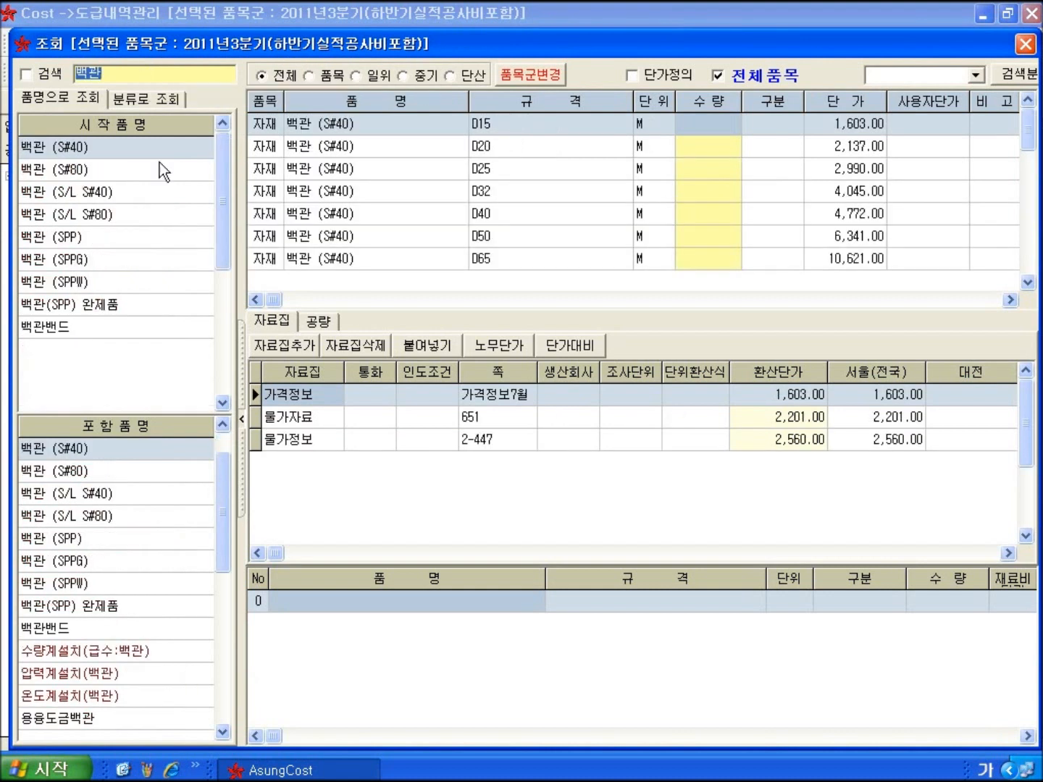
- Add 백관 (SPP) with specification D32 and quantity 30 to the 기계실배관공사 statement
left_click(152, 237)
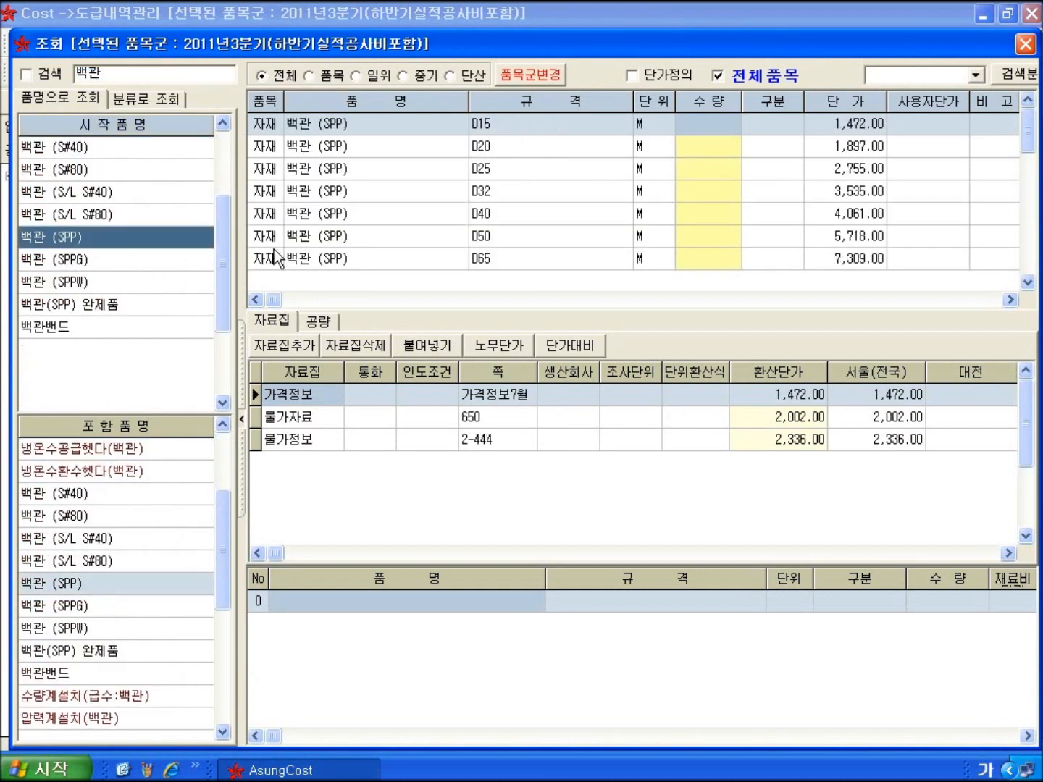
left_click(562, 255)
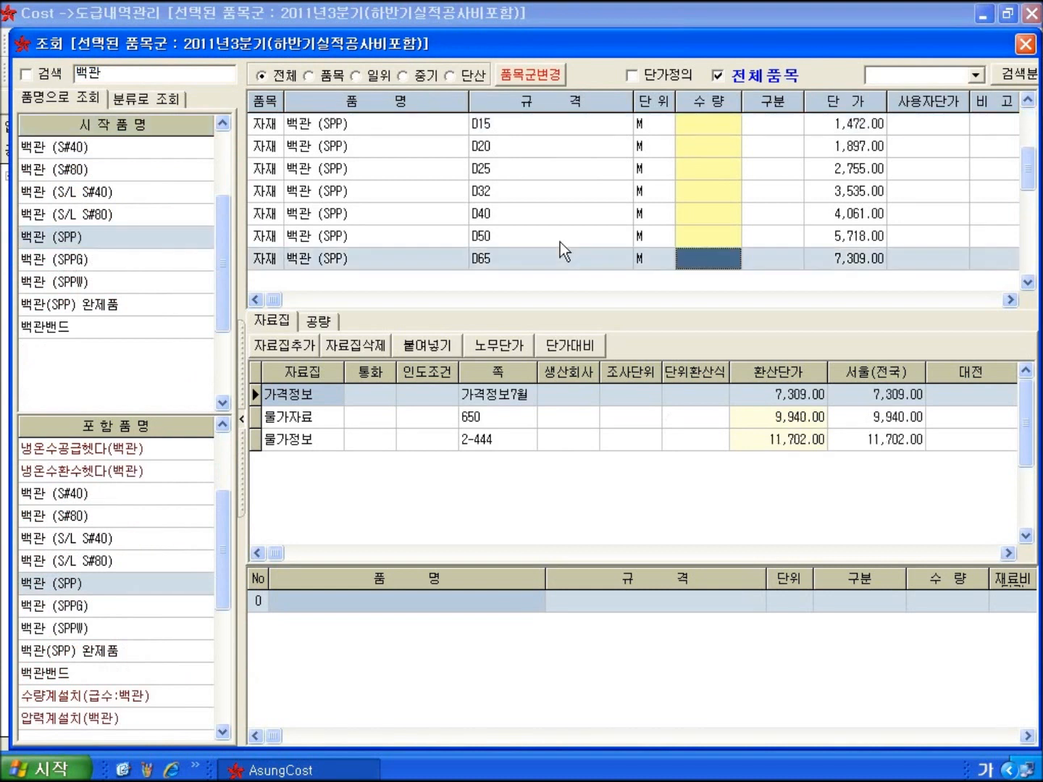
key("Up")
key("Up")
key("Up")
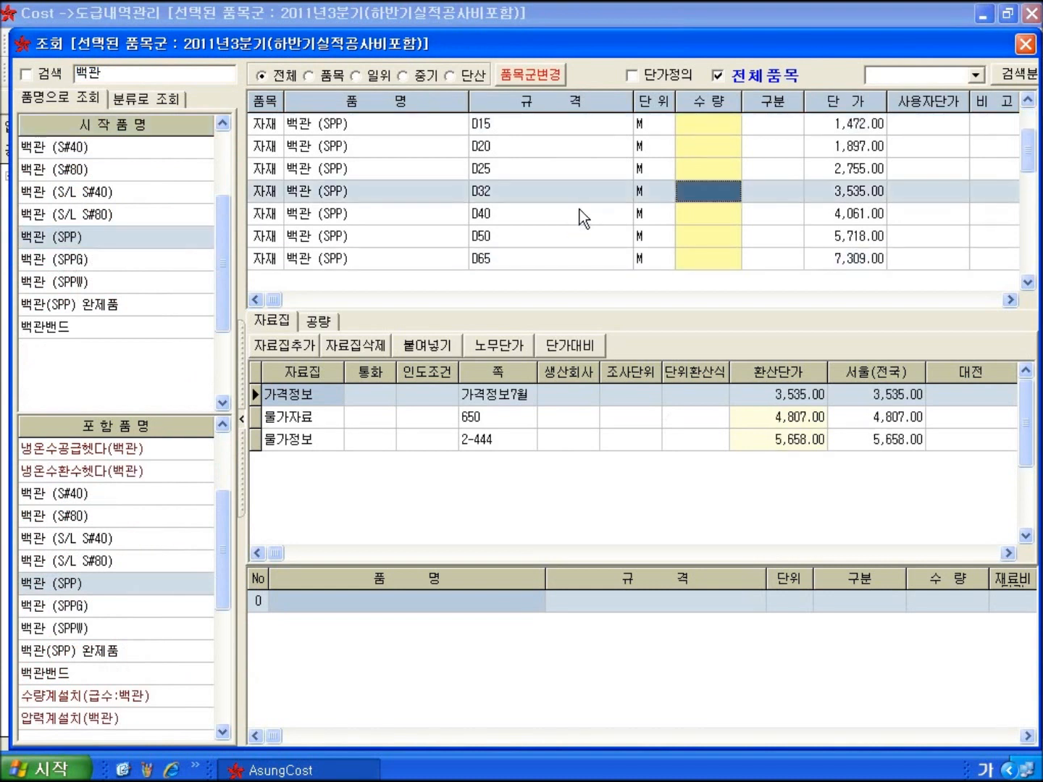
type("0")
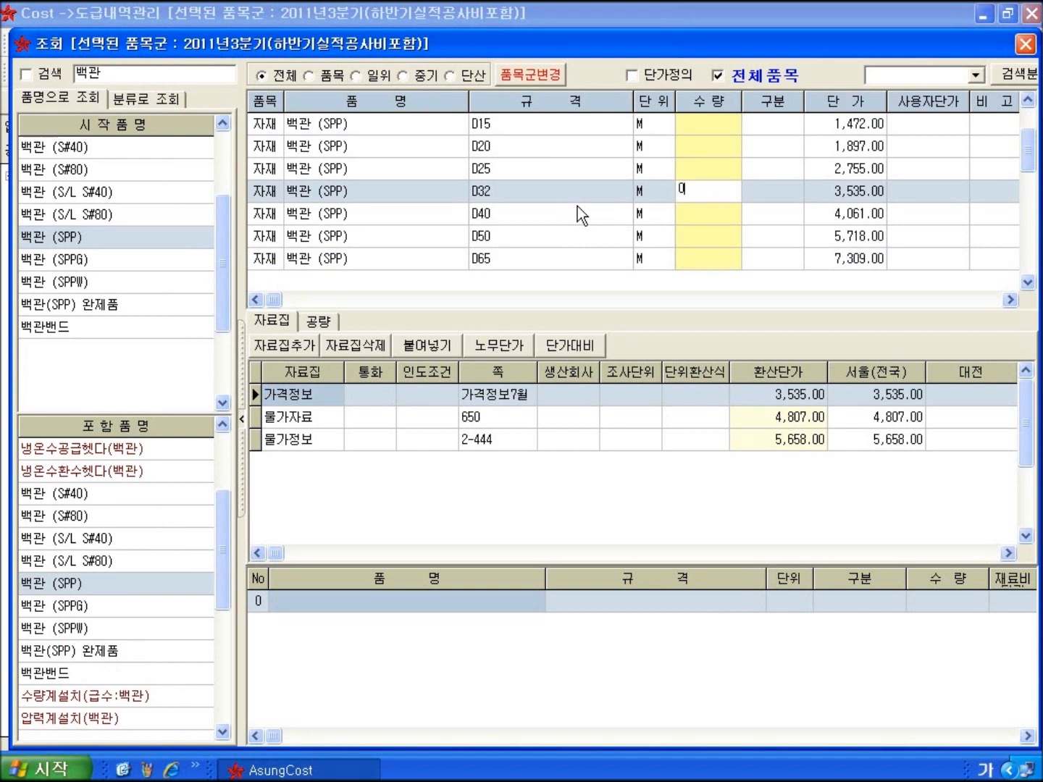
key("BackSpace")
type("30")
key("Return")
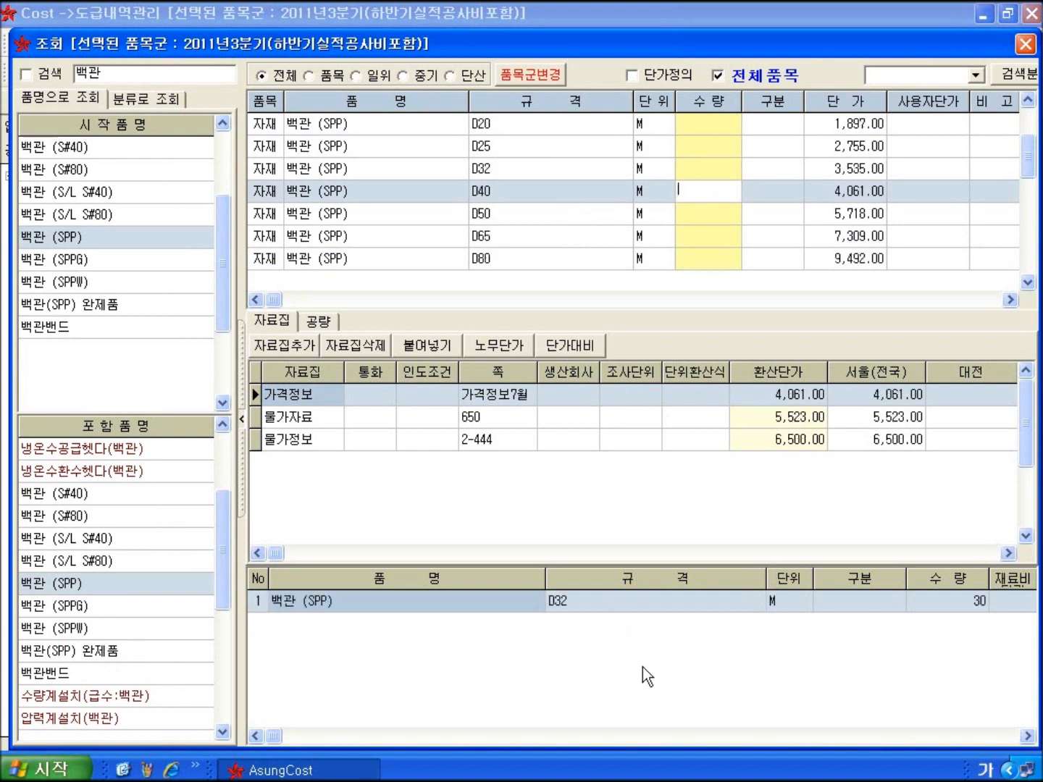
- Search the lookup for 스텐관, add 스텐관(2.5T) D32 with quantity 25, and return to the 기계실배관공사 statement
left_click(110, 73)
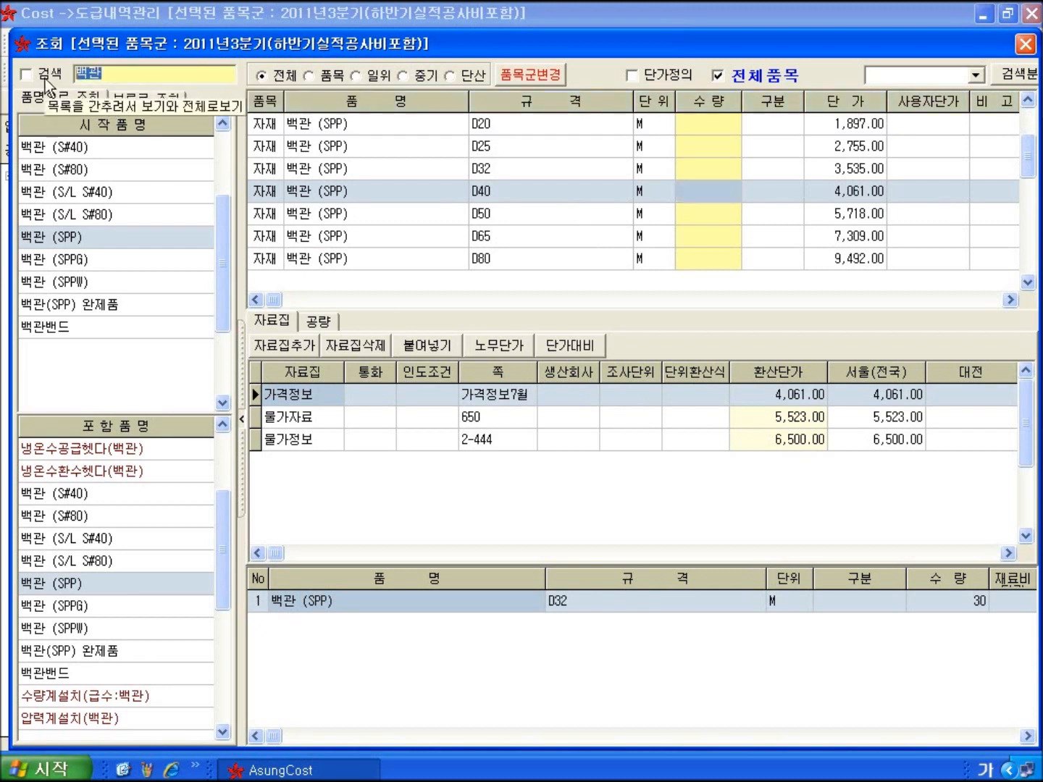
type("스텐관")
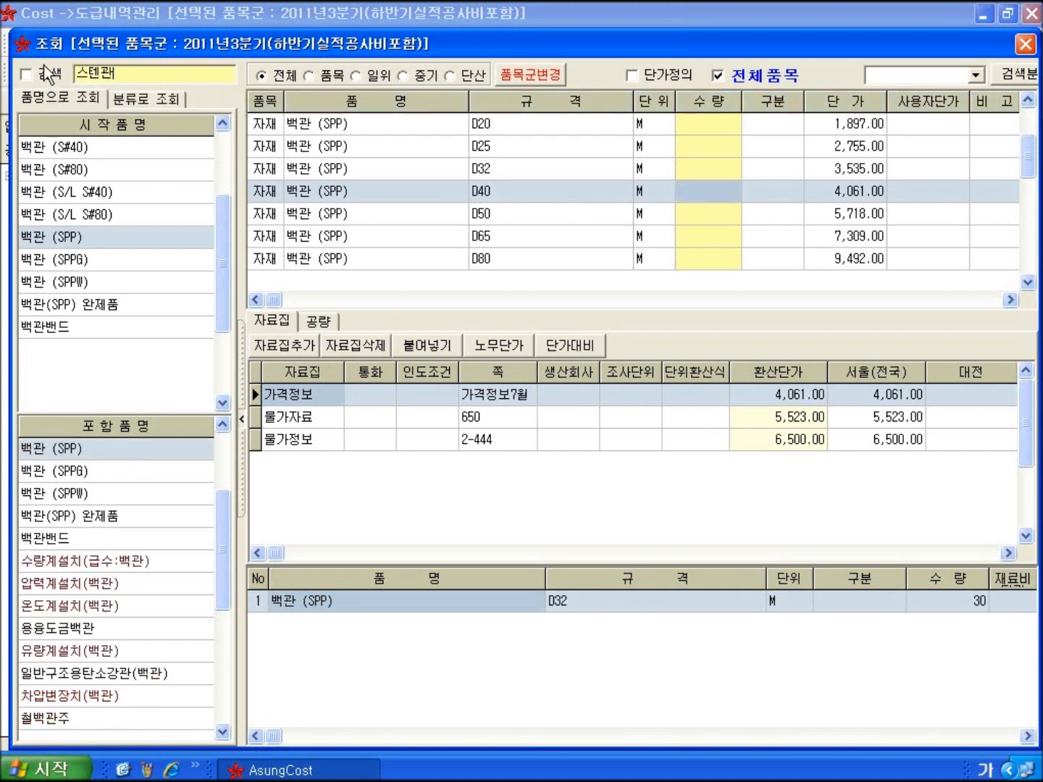
key("Return")
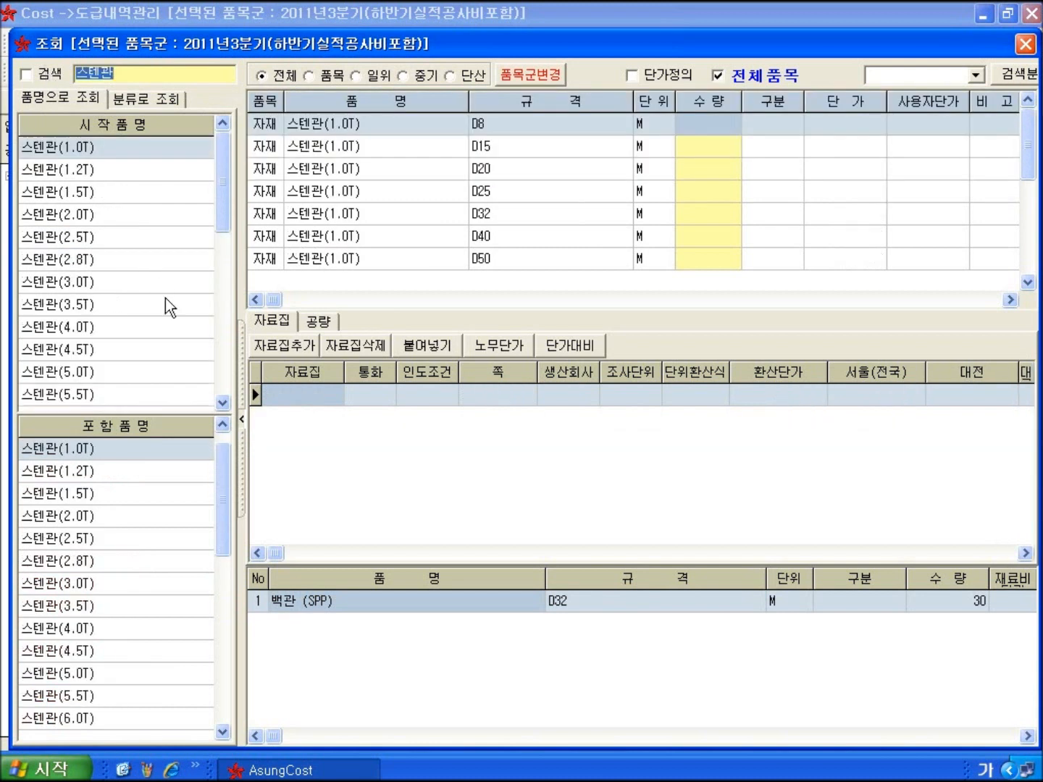
left_click(150, 245)
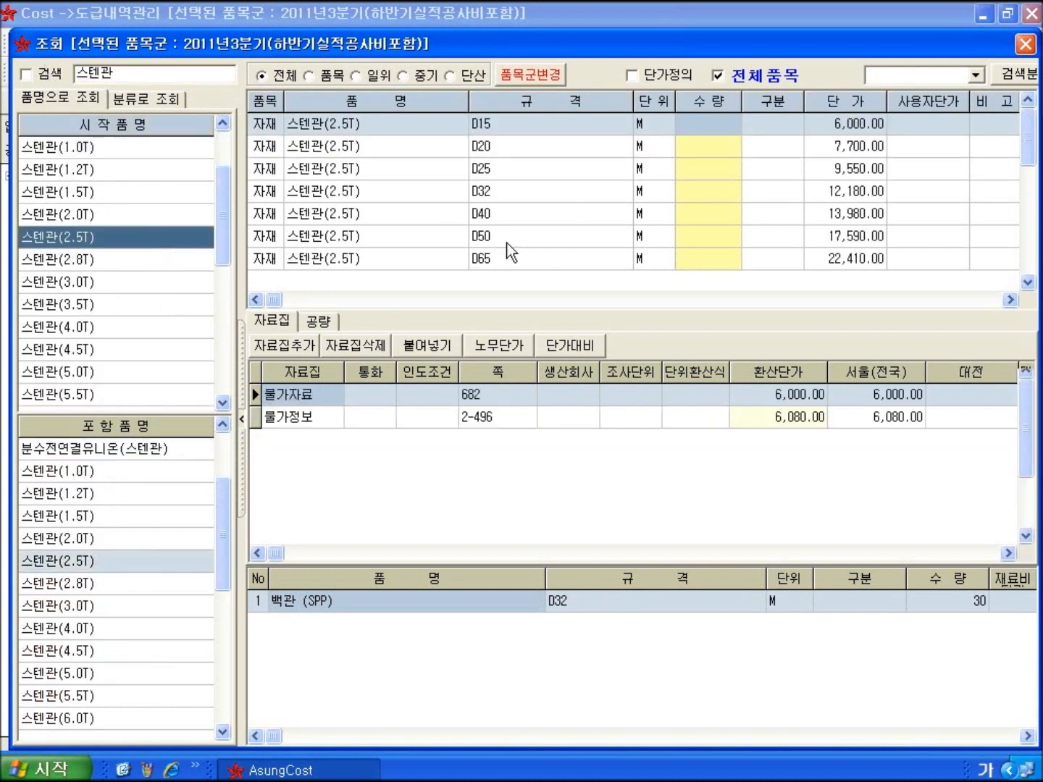
left_click(527, 190)
type("25")
key("Return")
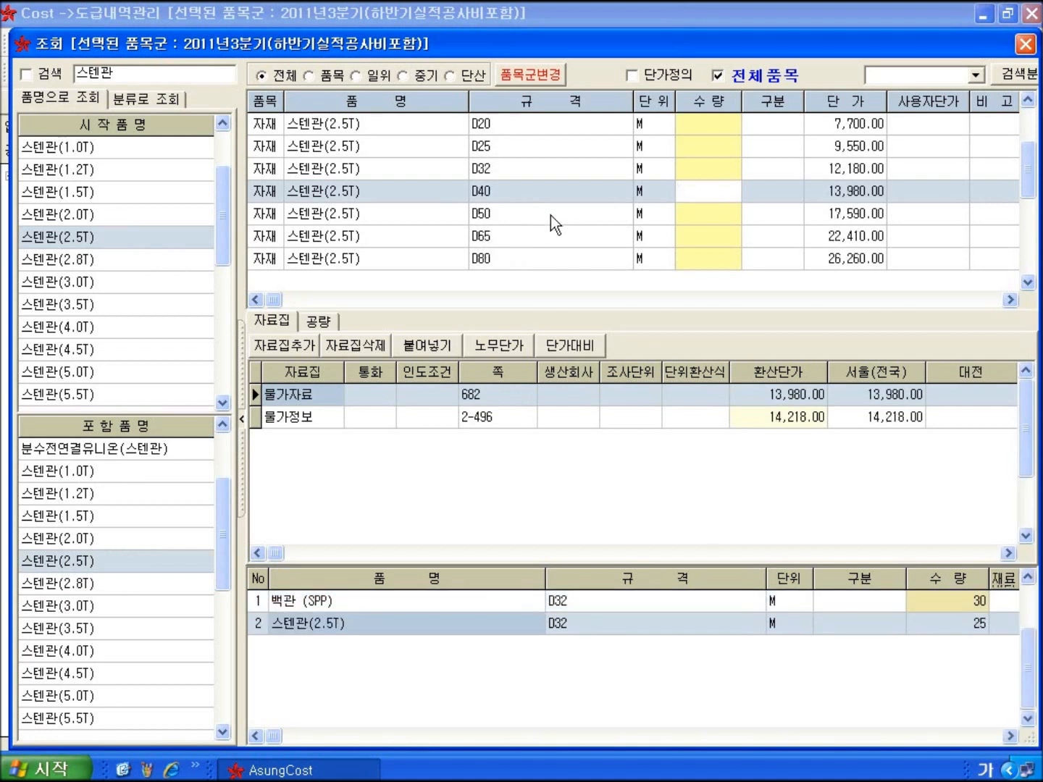
left_click(1025, 44)
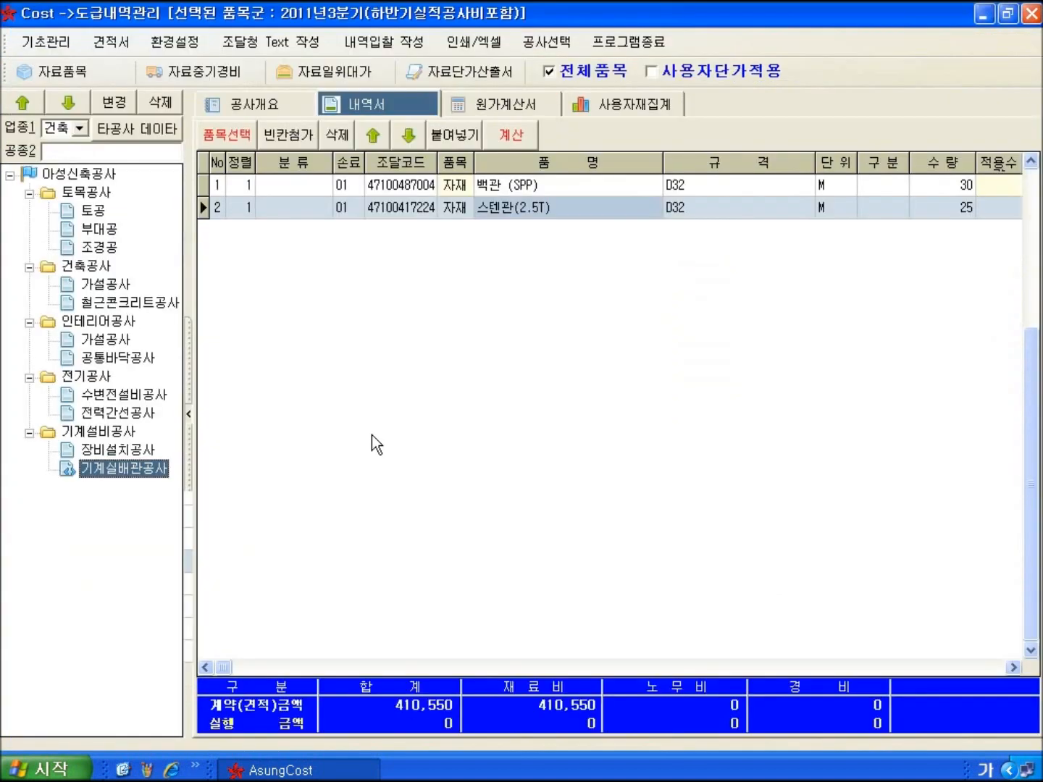
- Review the statements of 토공, both 가설공사 categories, 수변전설비공사, 장비설치공사 and 기계실배관공사
left_click(87, 211)
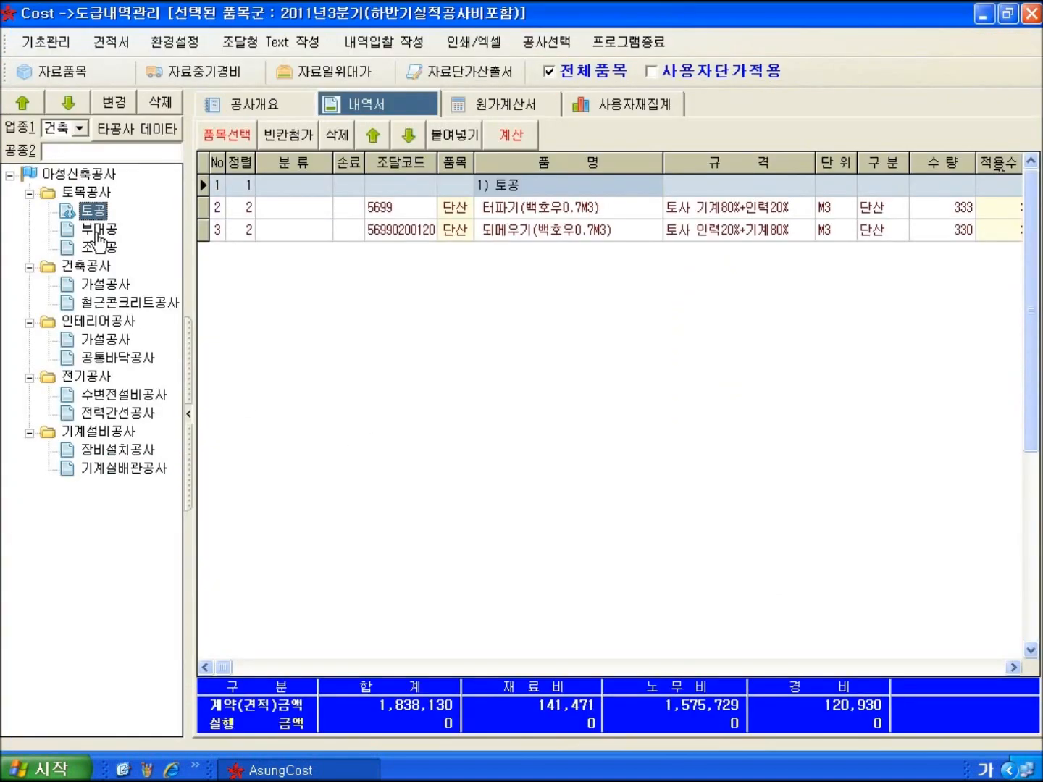
left_click(106, 285)
left_click(109, 339)
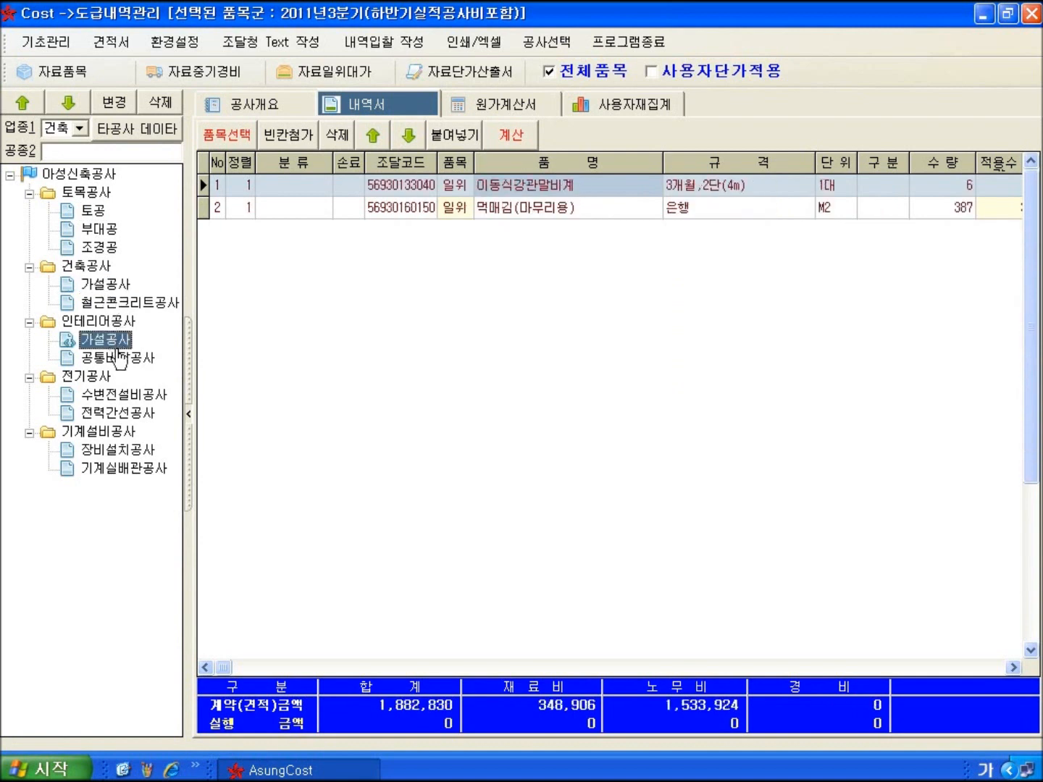
left_click(116, 395)
left_click(116, 450)
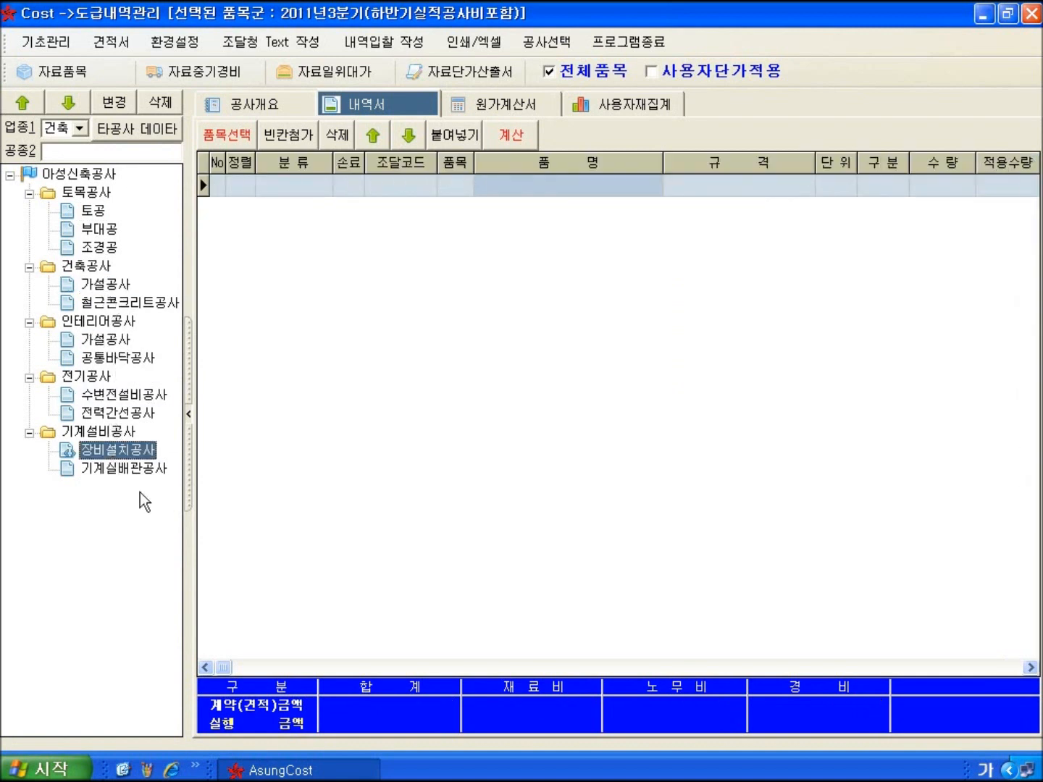
left_click(90, 469)
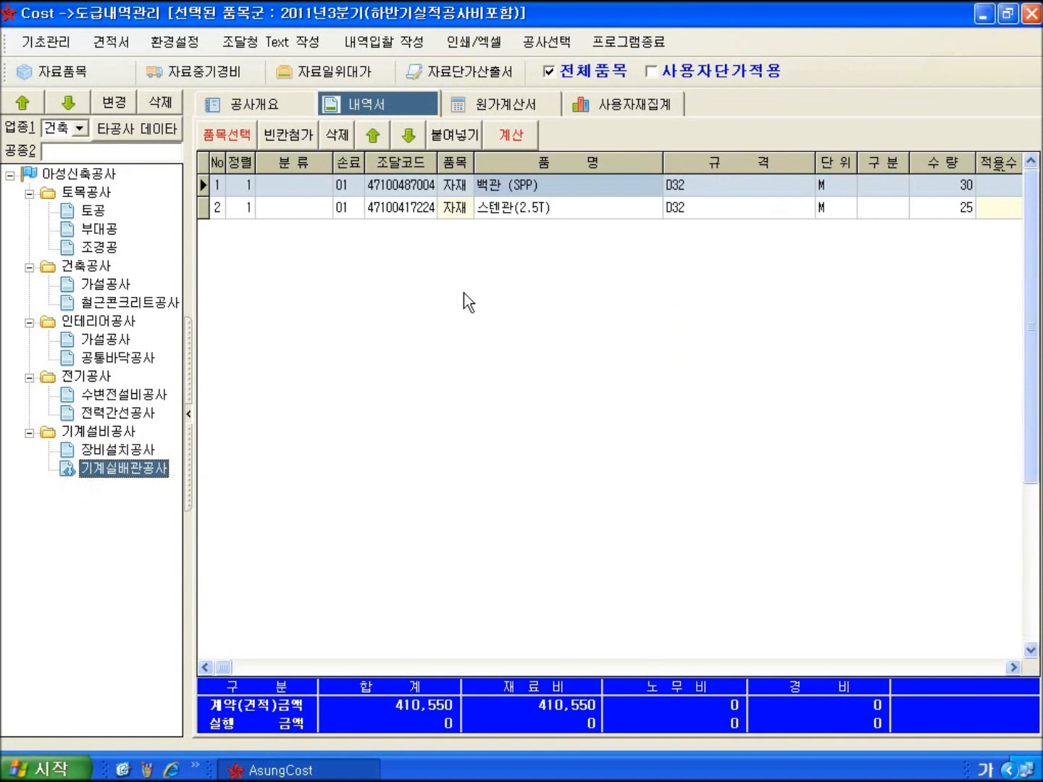
- Open the 내역 계산 settings for the whole 아성신축공사 project, select the 기초이윤율 value, and move the dialog aside
left_click(88, 175)
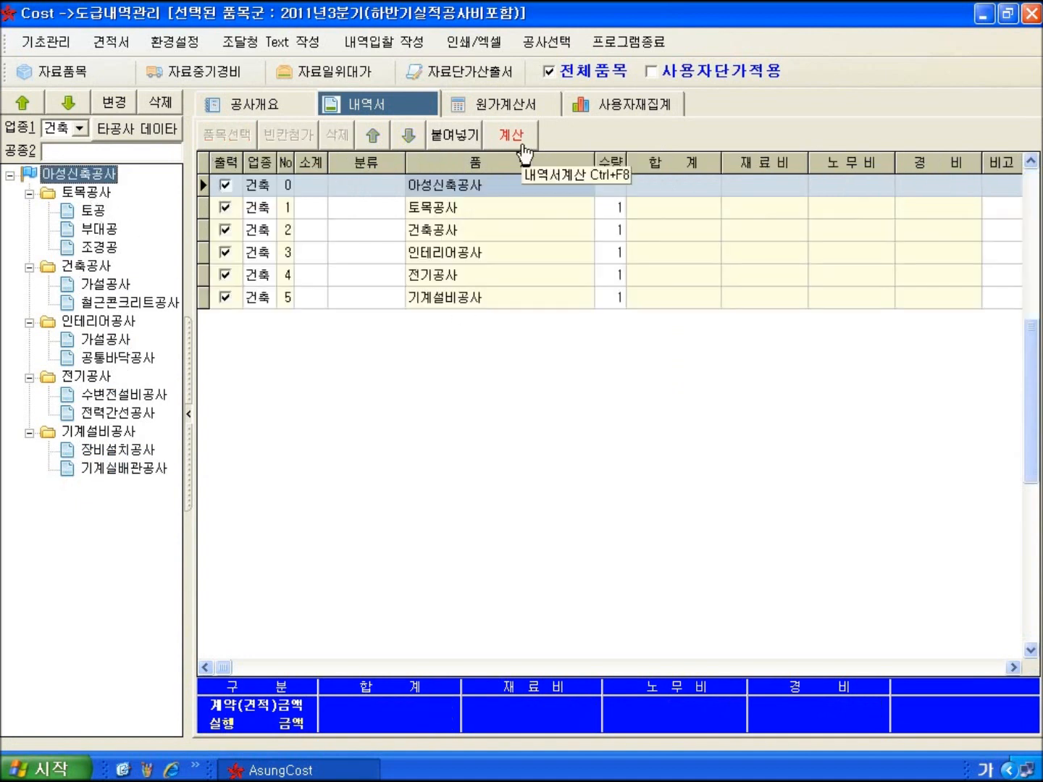
left_click(522, 148)
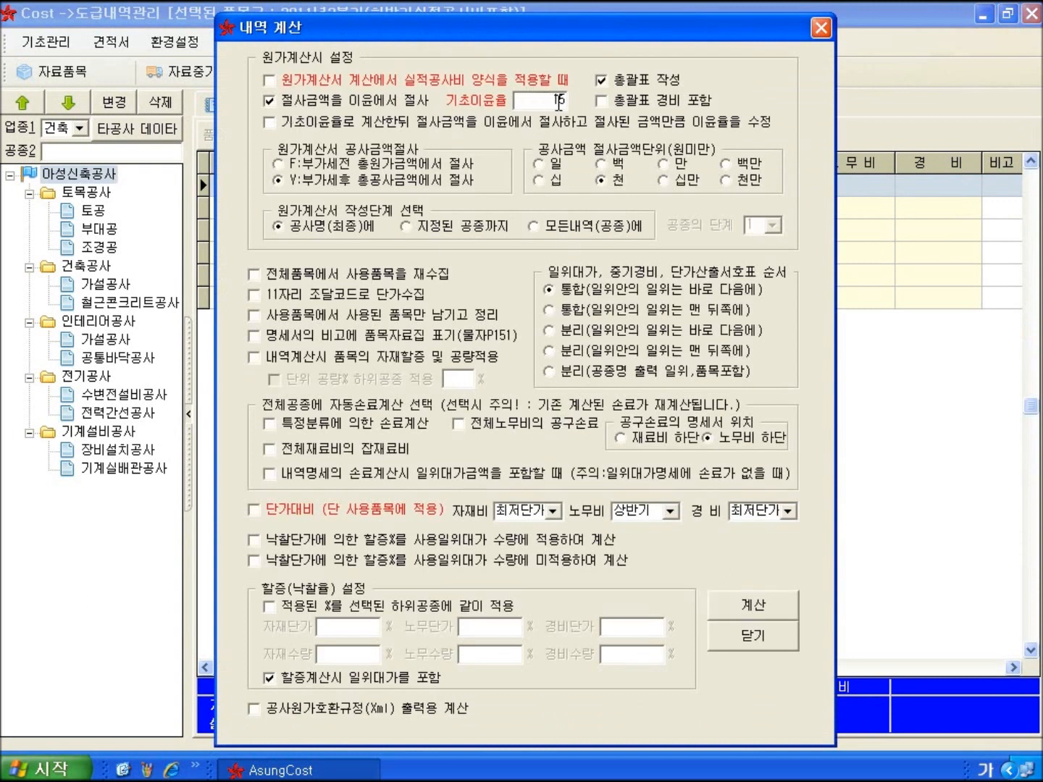
left_click(539, 101)
double_click(539, 102)
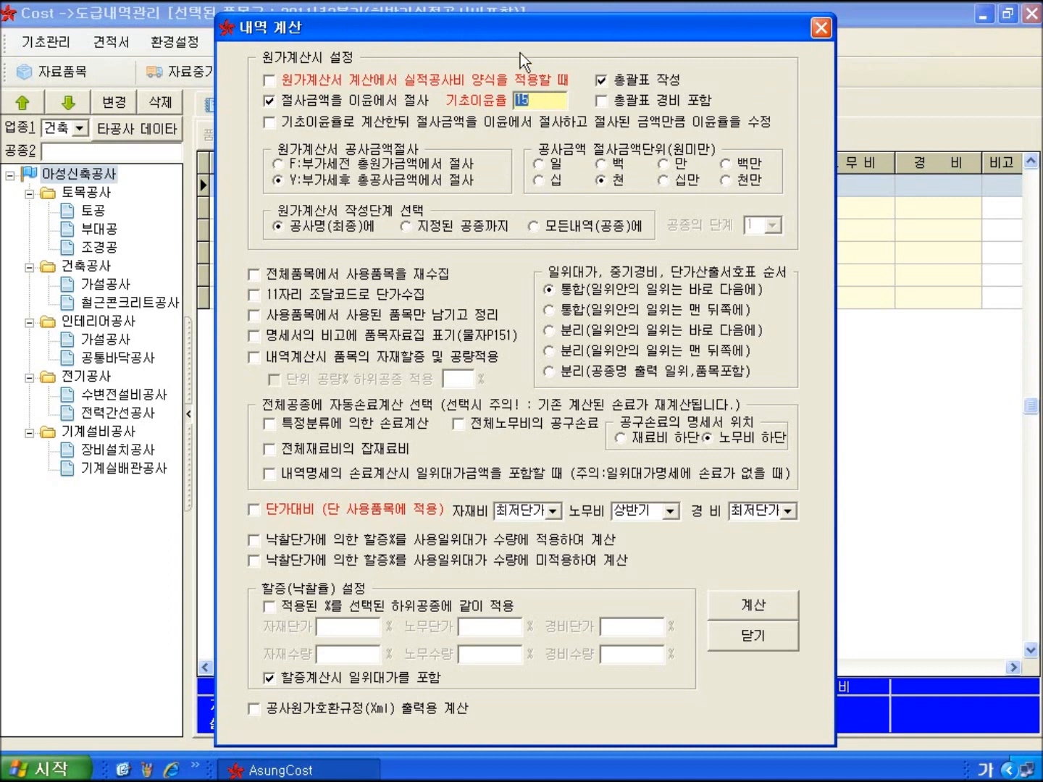
left_click_drag(520, 30, 760, 34)
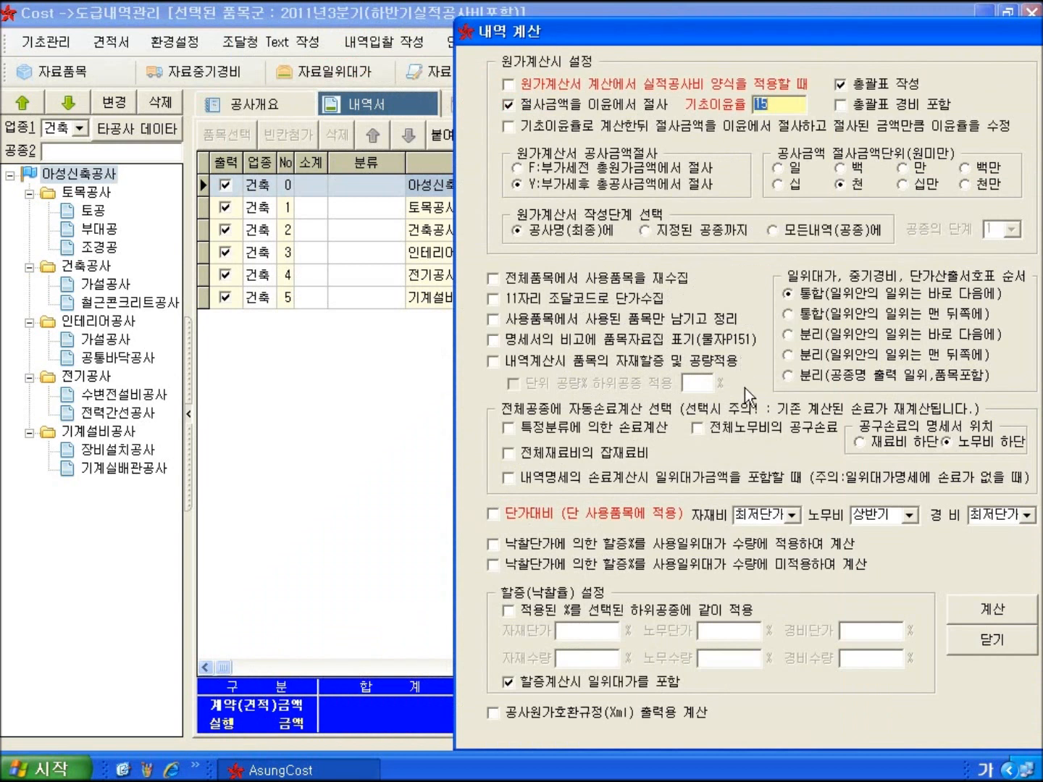
- Enable 내역계산시 품목의 자재할증 및 공량적용, 특정분류에 의한 손료계산 and 전체노무비의 공구손료, and run the statement calculation
left_click(670, 364)
left_click(570, 366)
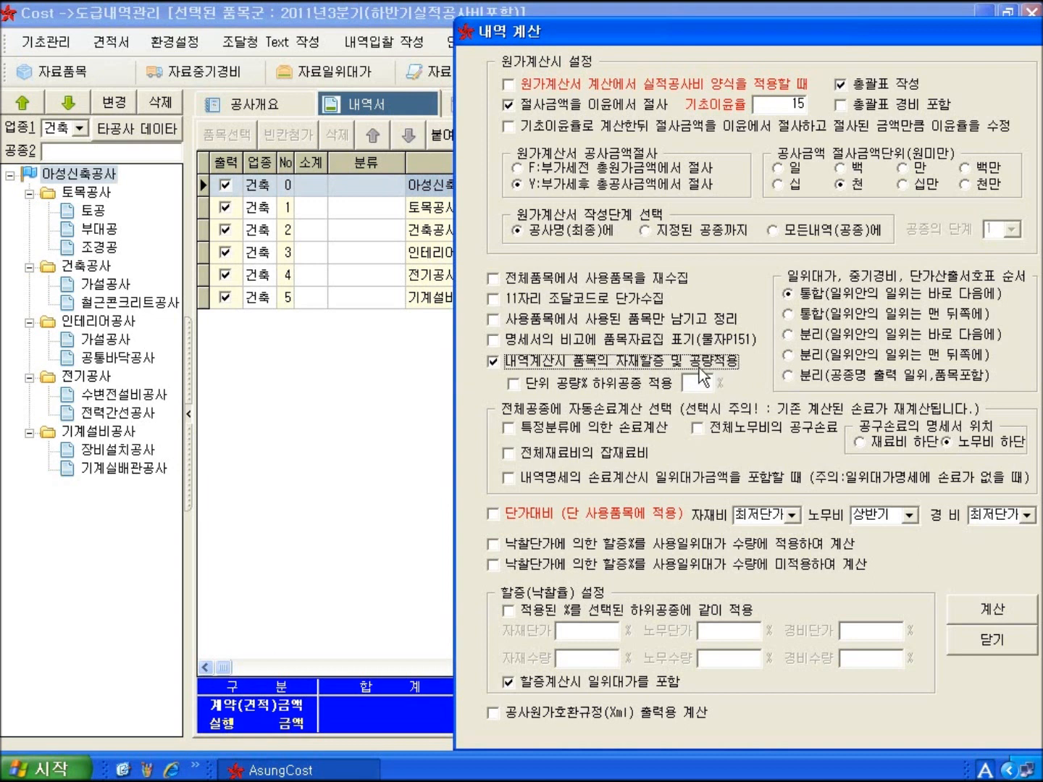
left_click(528, 431)
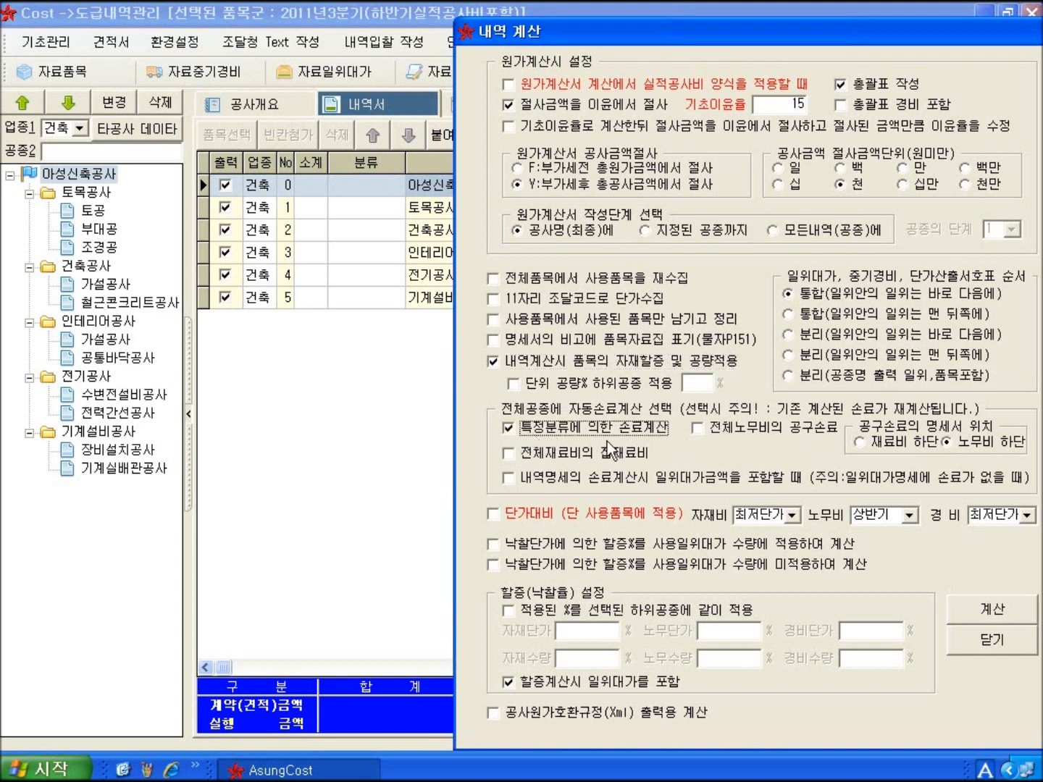
left_click(714, 428)
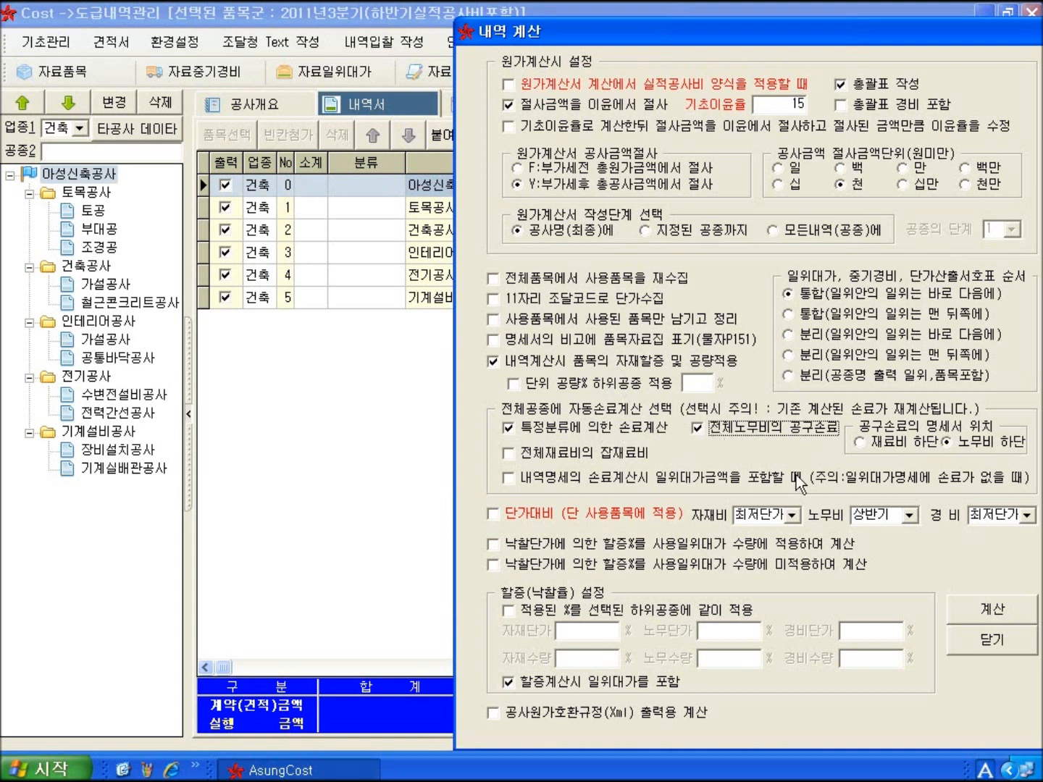
left_click(974, 610)
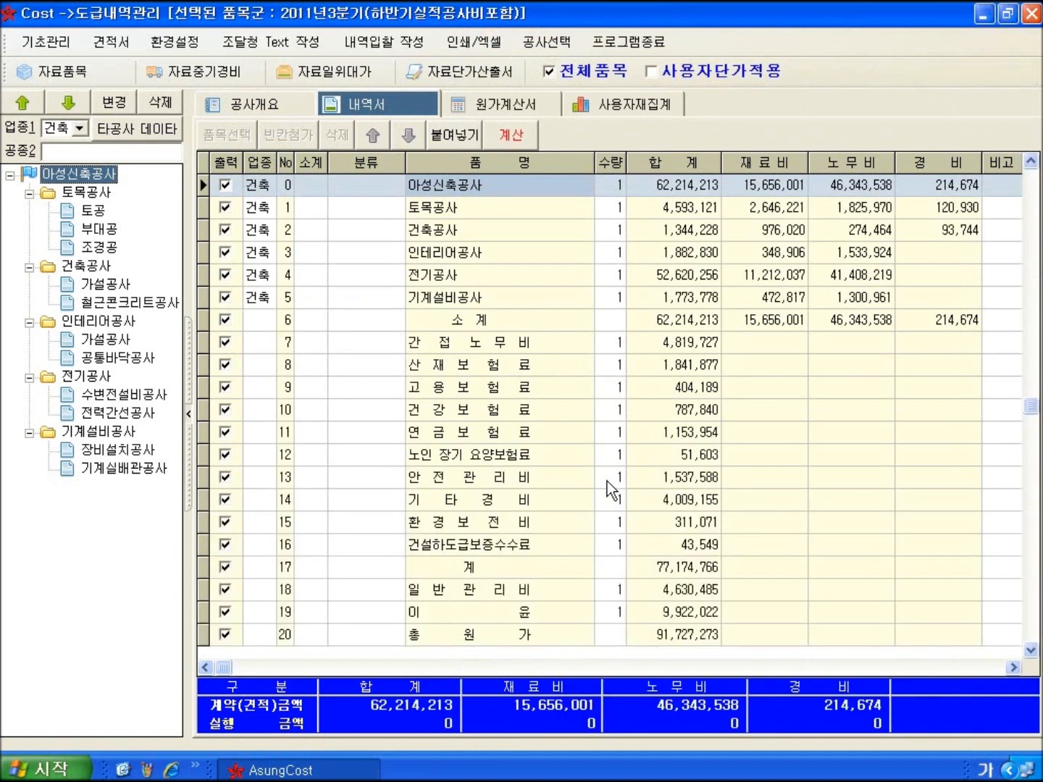
- Examine the calculated material, 손료 and labour rows of 기계실배관공사, then open the 수변전설비공사 statement
left_click(118, 470)
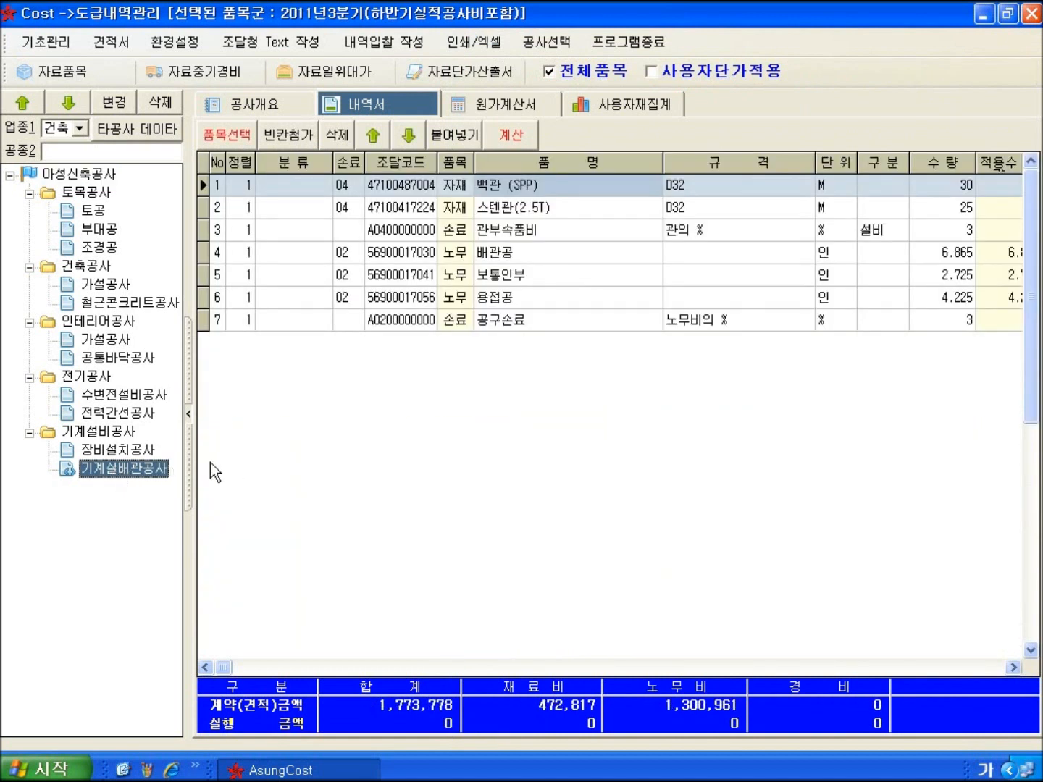
left_click(531, 209)
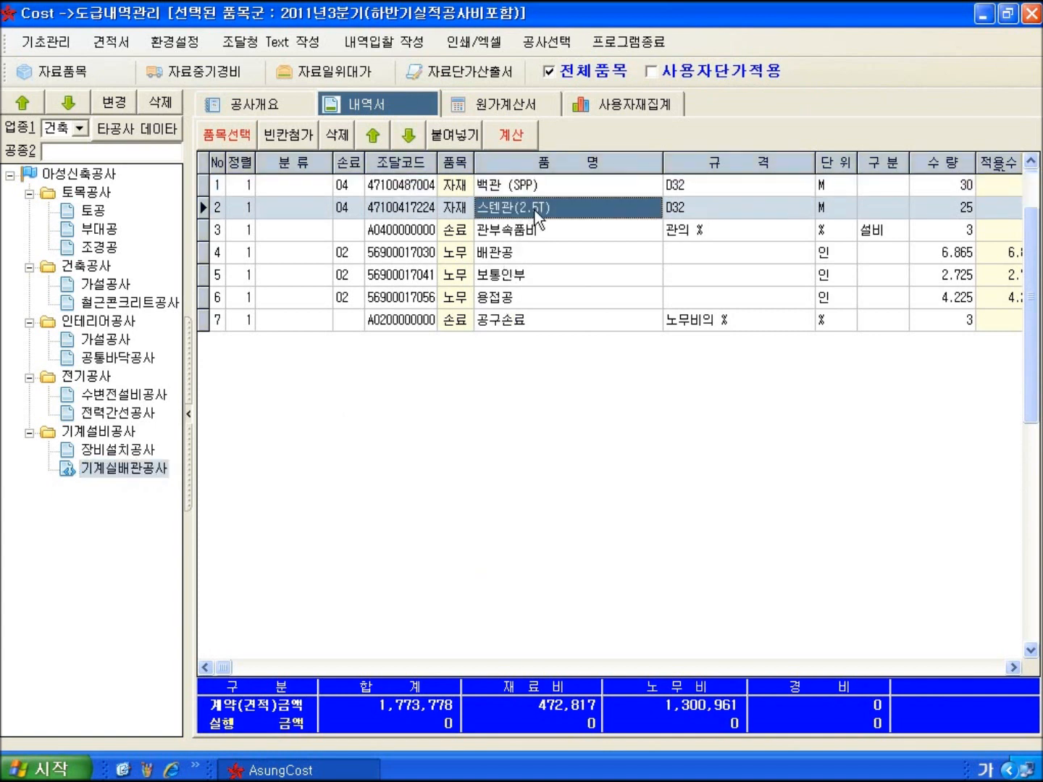
left_click(536, 231)
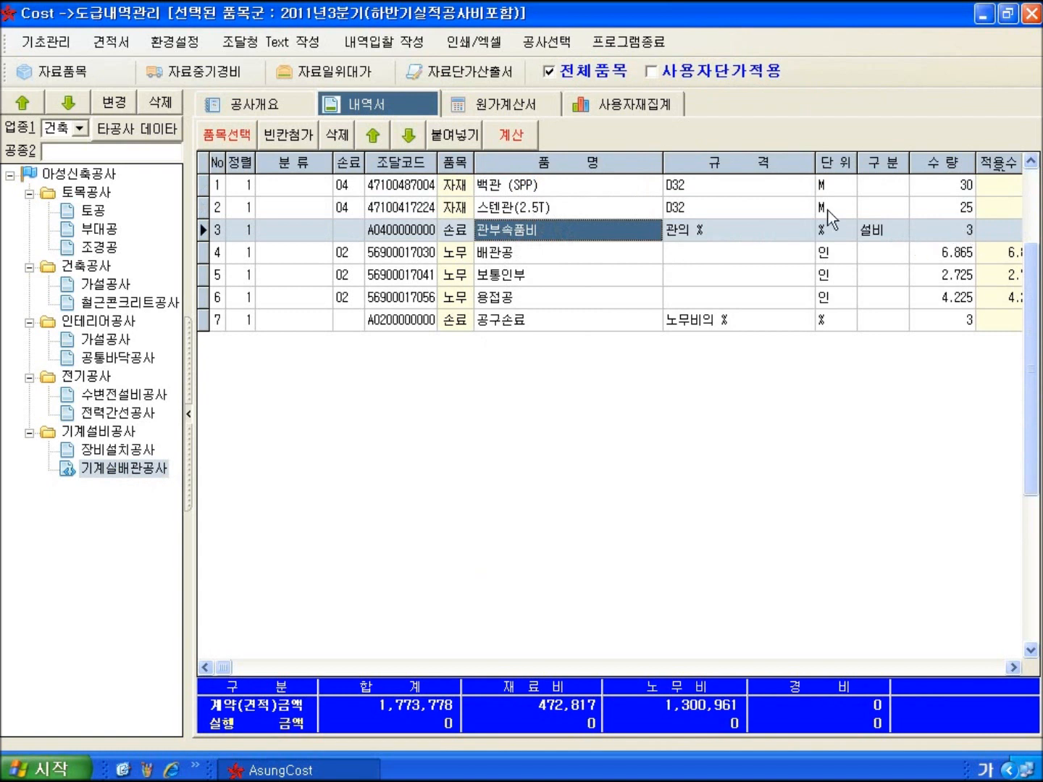
left_click(1012, 668)
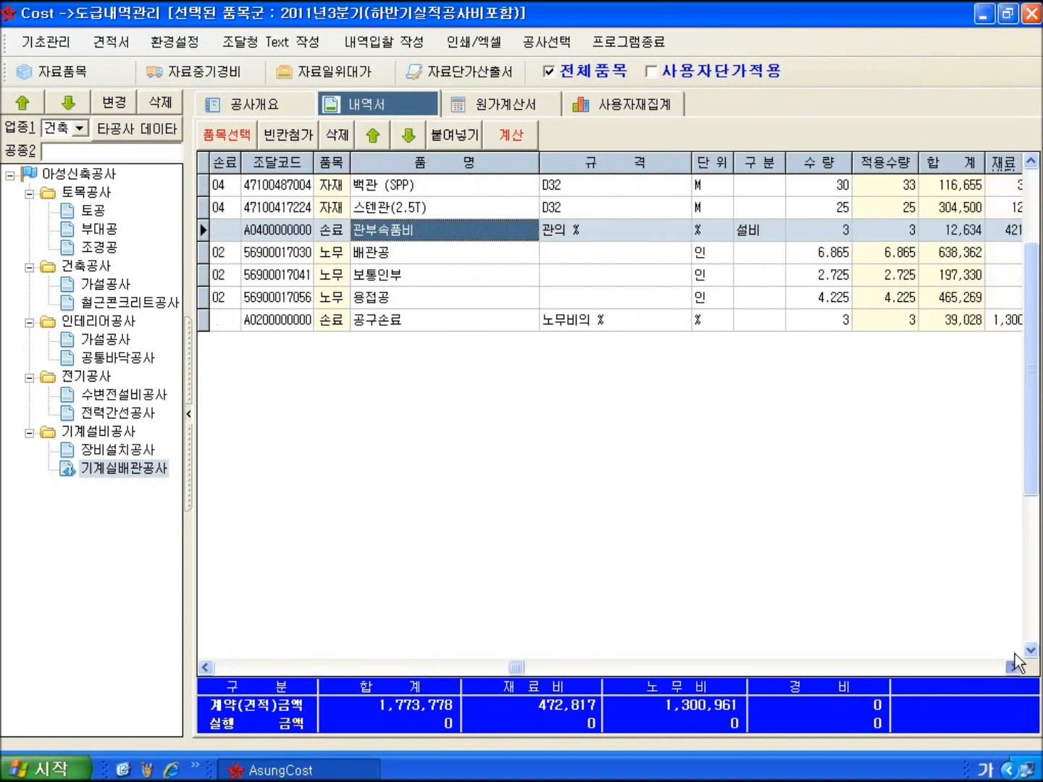
left_click(403, 253)
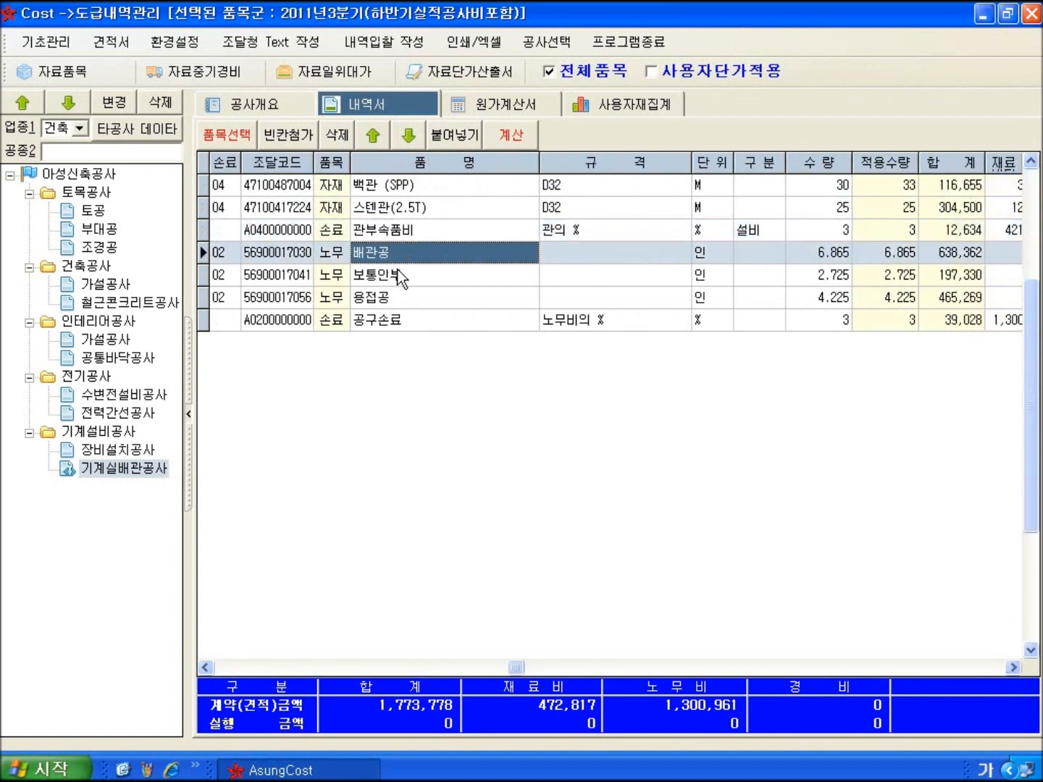
left_click(400, 271)
left_click(408, 297)
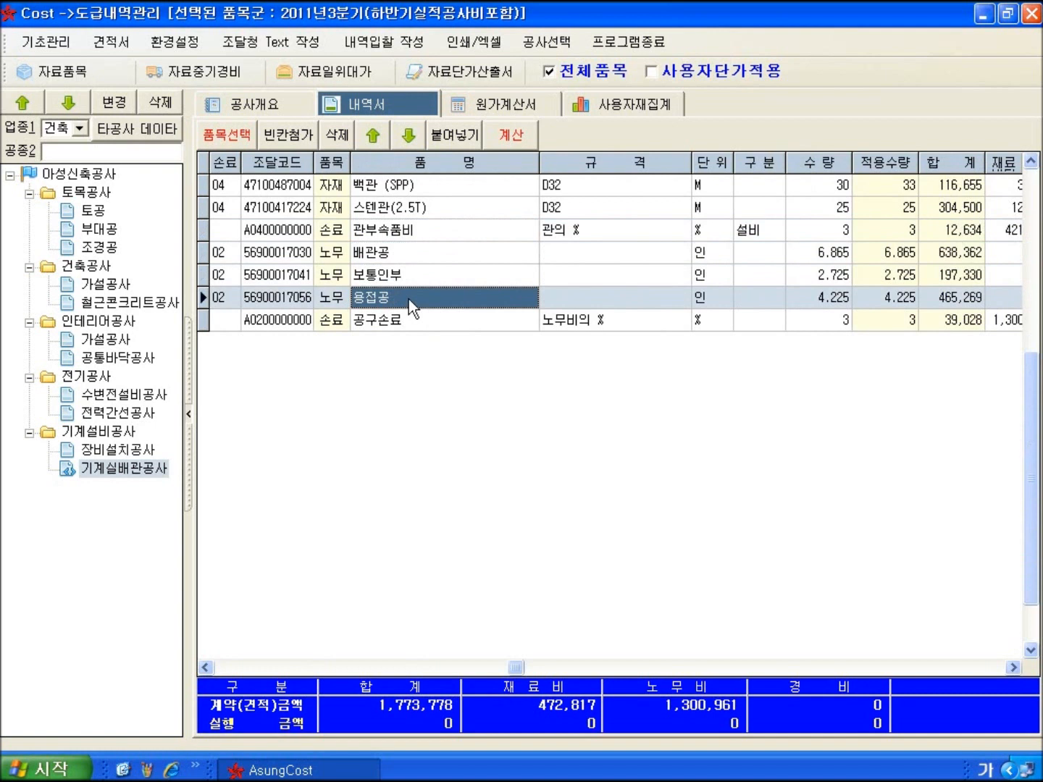
left_click(610, 322)
left_click(971, 321)
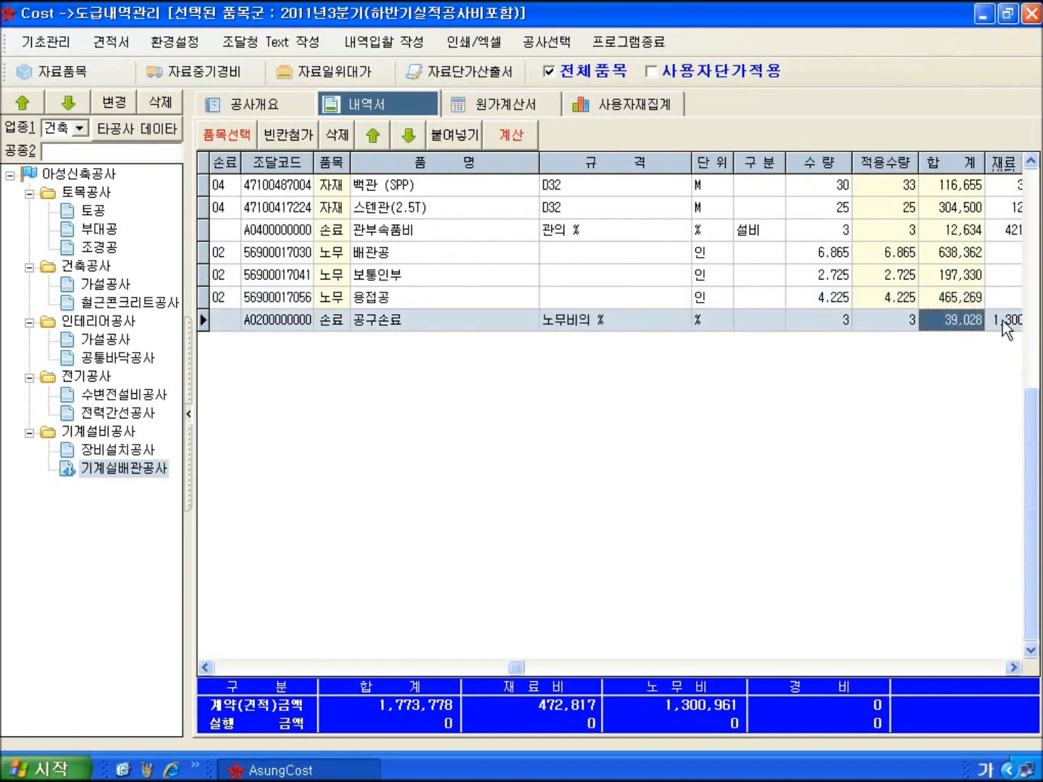
left_click(133, 403)
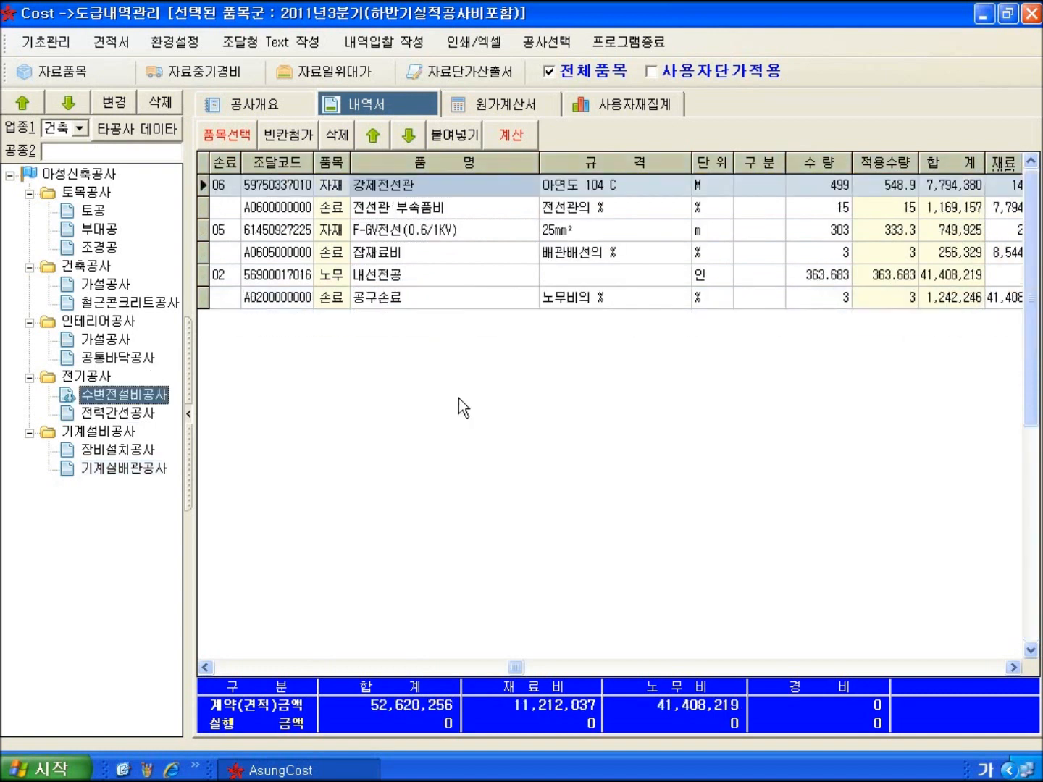
- Examine the 수변전설비공사 rows for 강제전선관, F-GV전선, 전선관 부속품비, 잡재료비 and 공구손료, including their applied quantities and unit prices
left_click(478, 186)
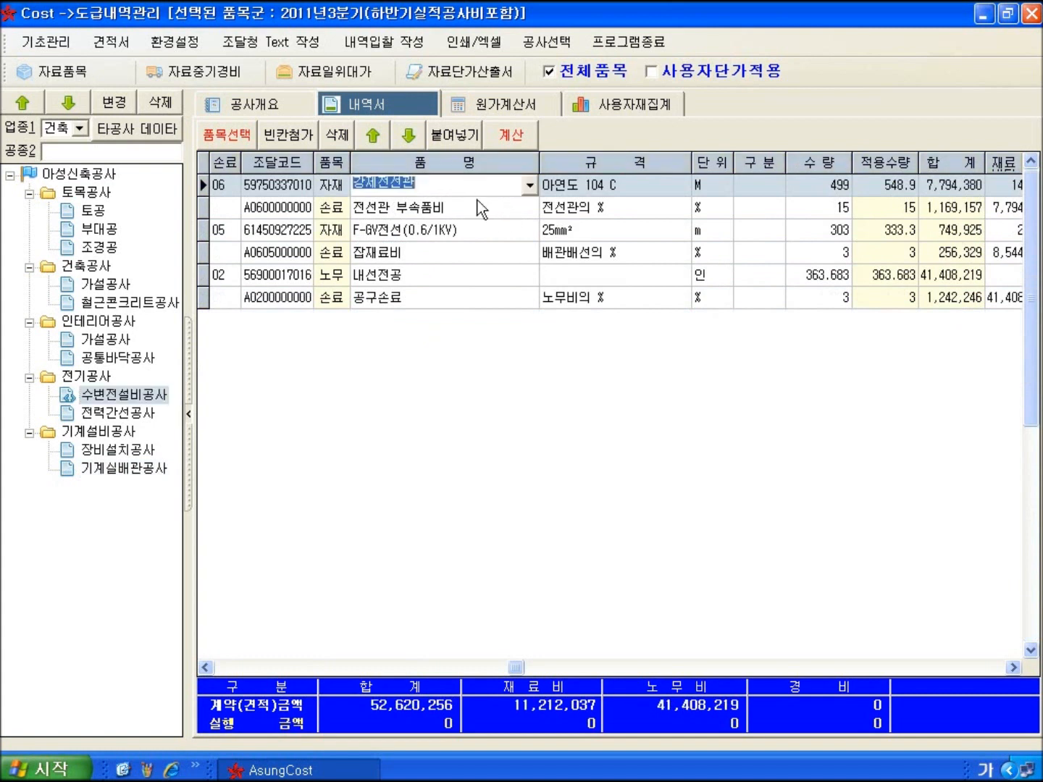
left_click(570, 188)
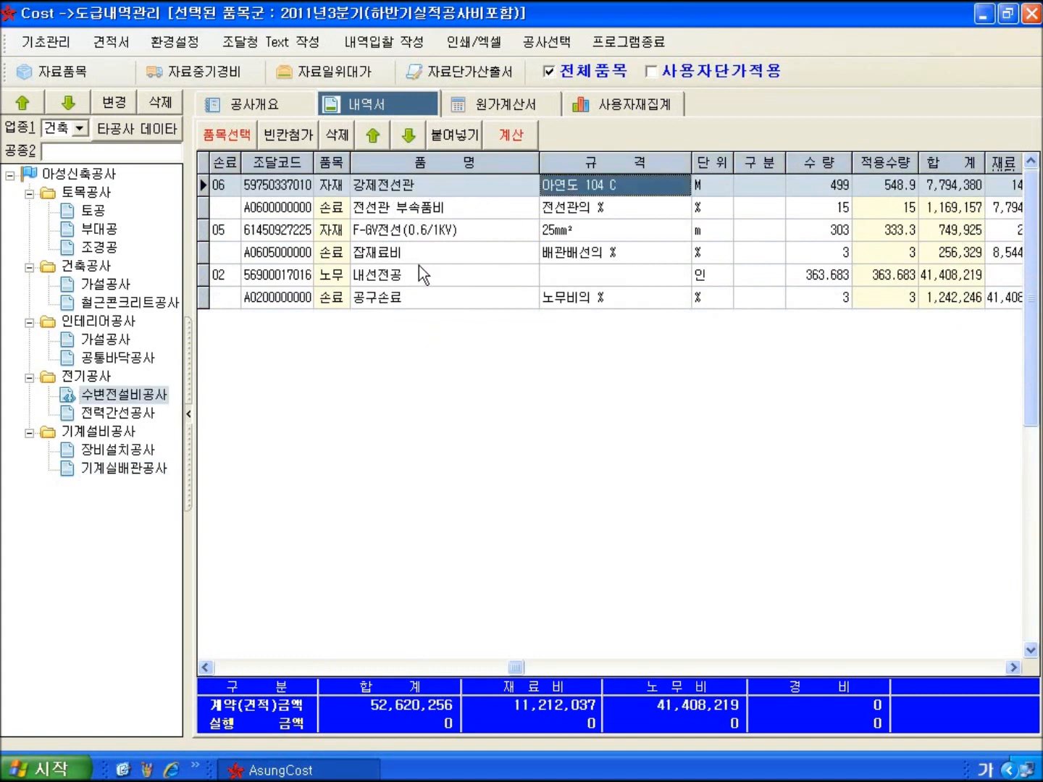
left_click(464, 232)
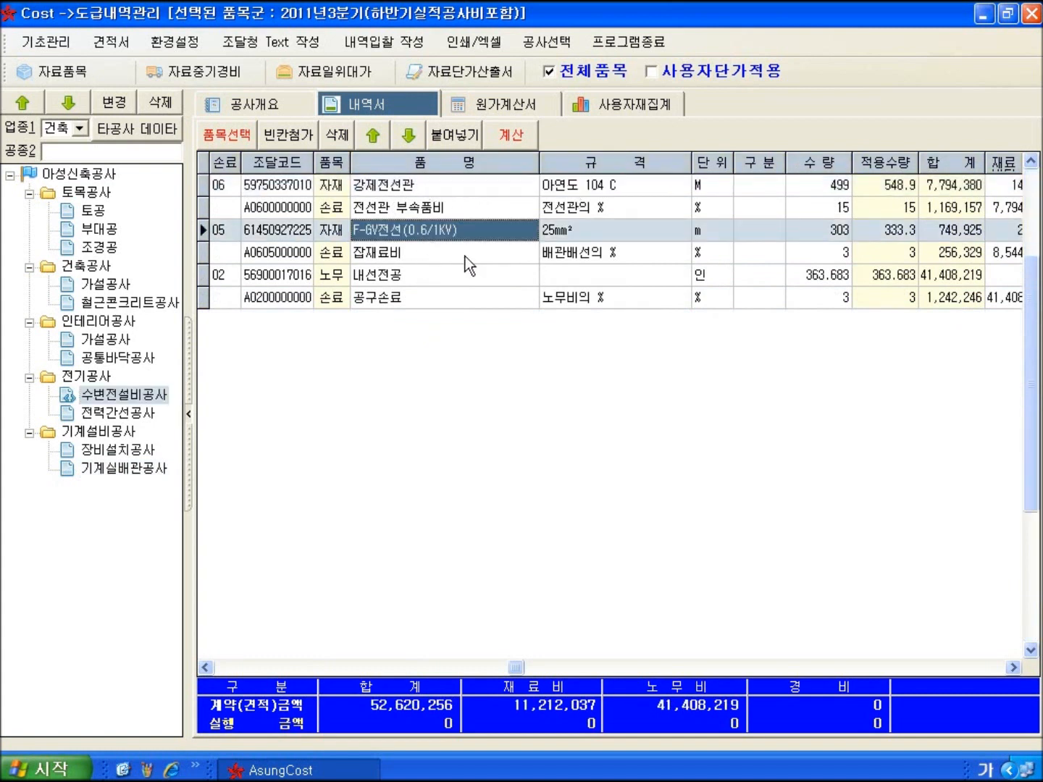
left_click(442, 213)
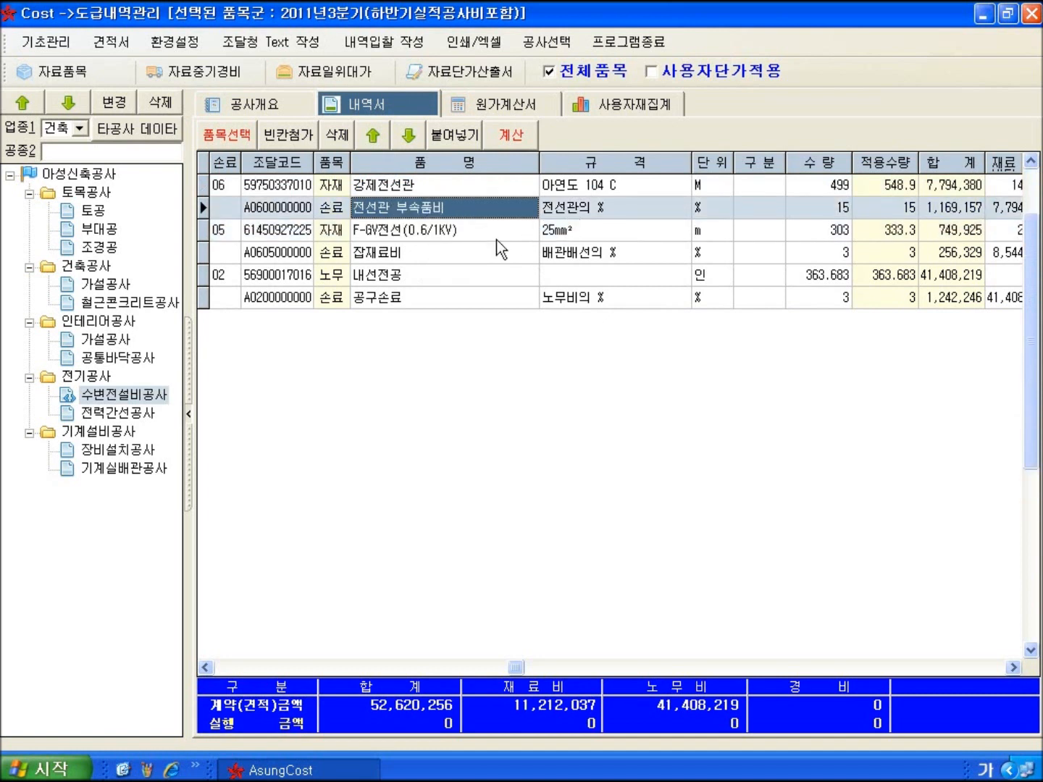
left_click(551, 254)
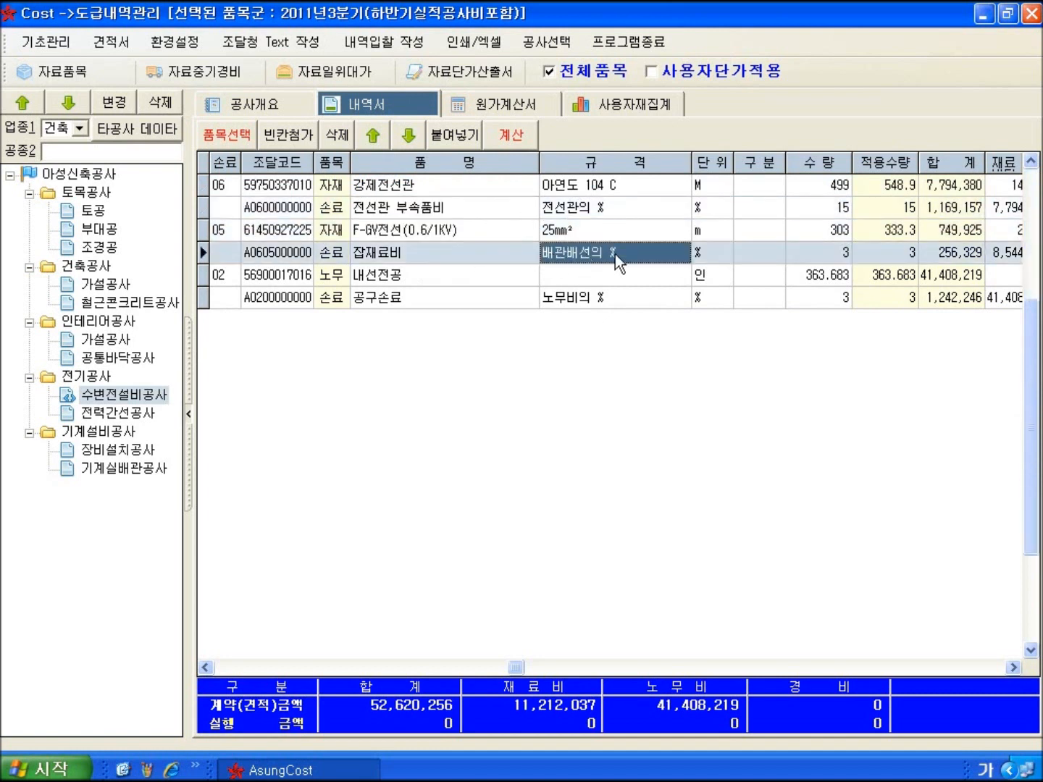
left_click(794, 257)
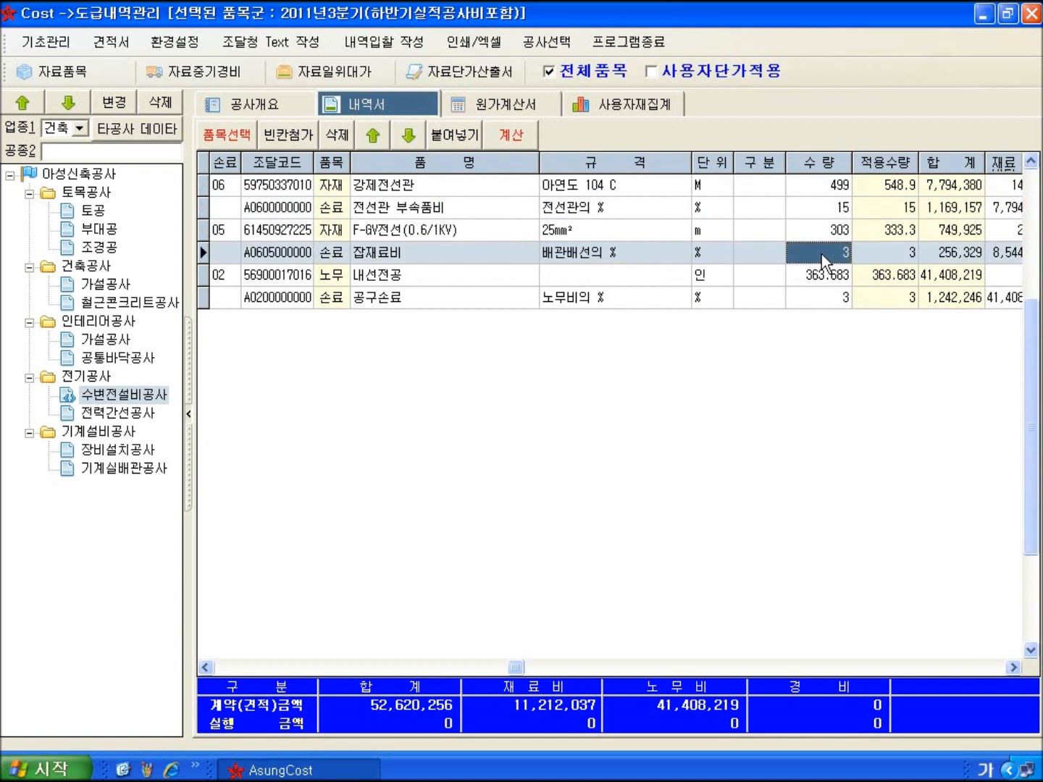
left_click(644, 302)
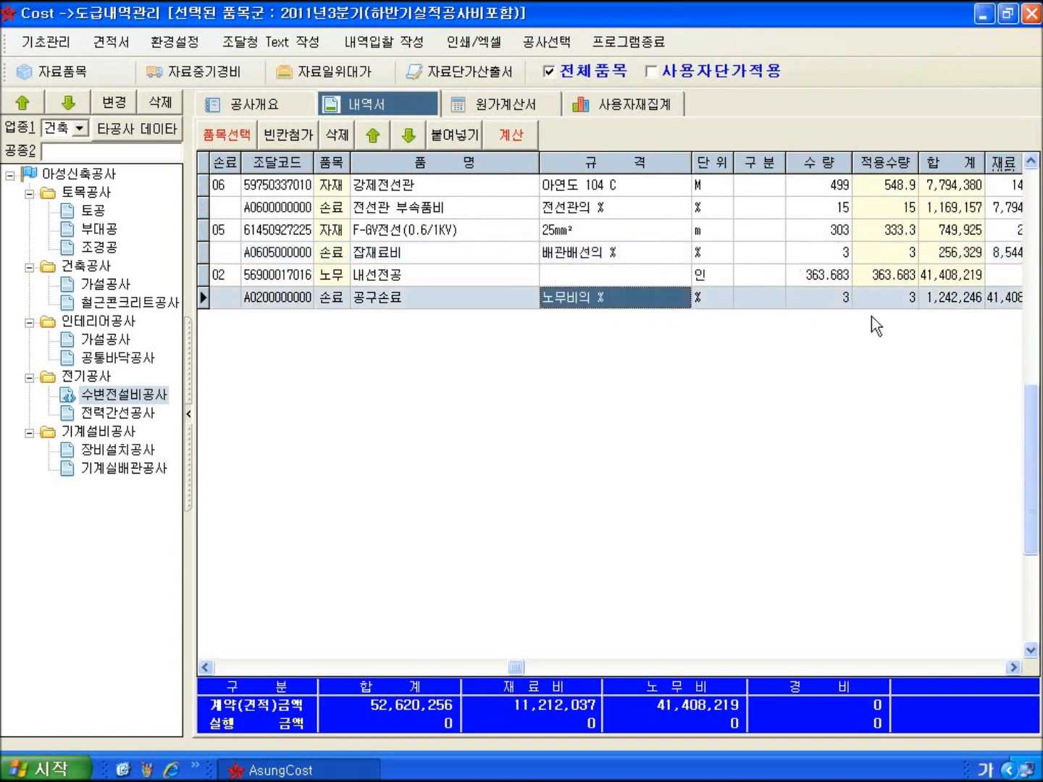
left_click(1014, 667)
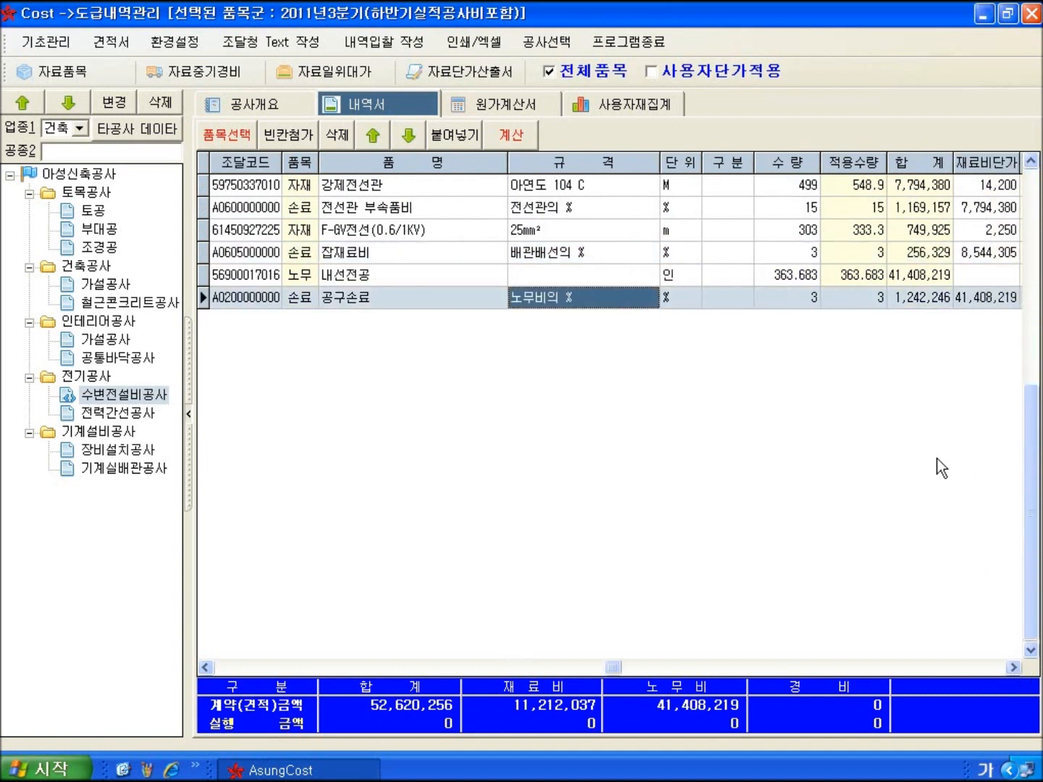
- Compare the statements of 인테리어공사 가설공사, 수변전설비공사 and 건축공사 가설공사, including the cost columns and item details
left_click(70, 345)
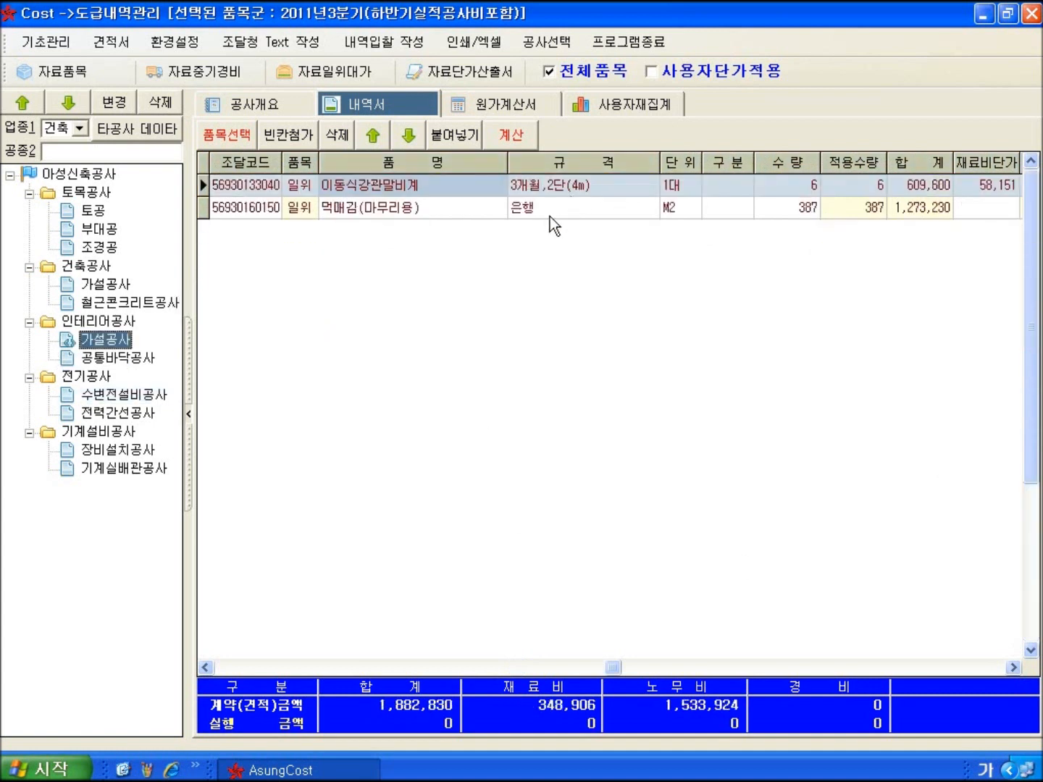
left_click(123, 395)
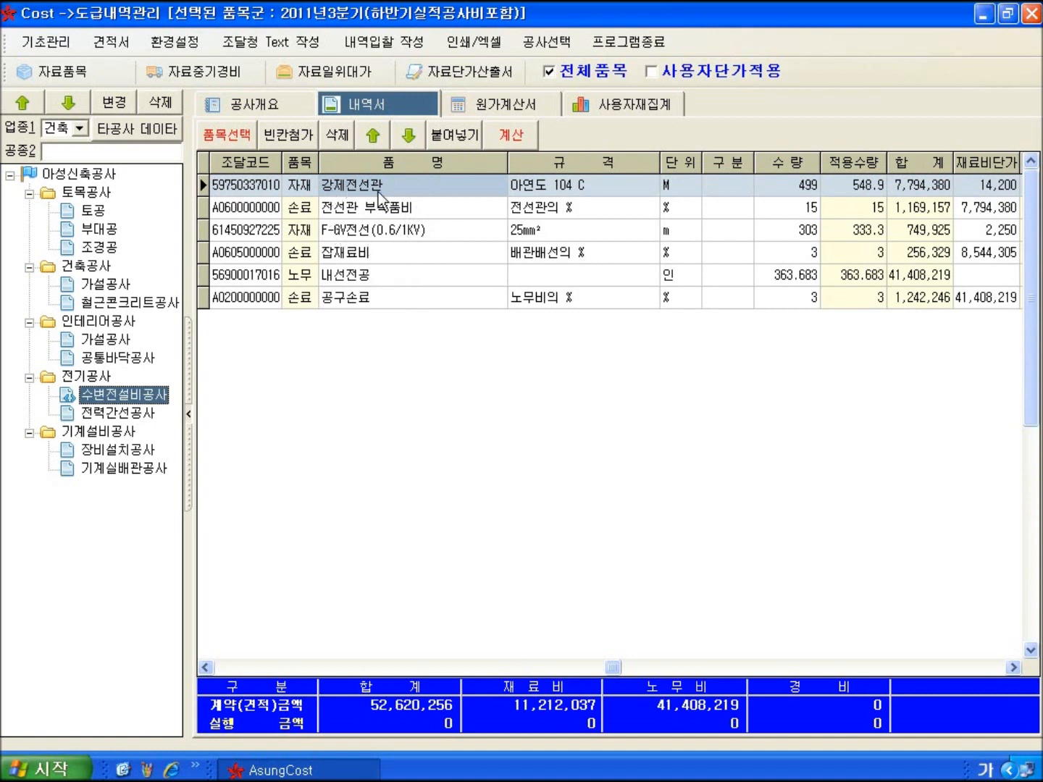
left_click(101, 340)
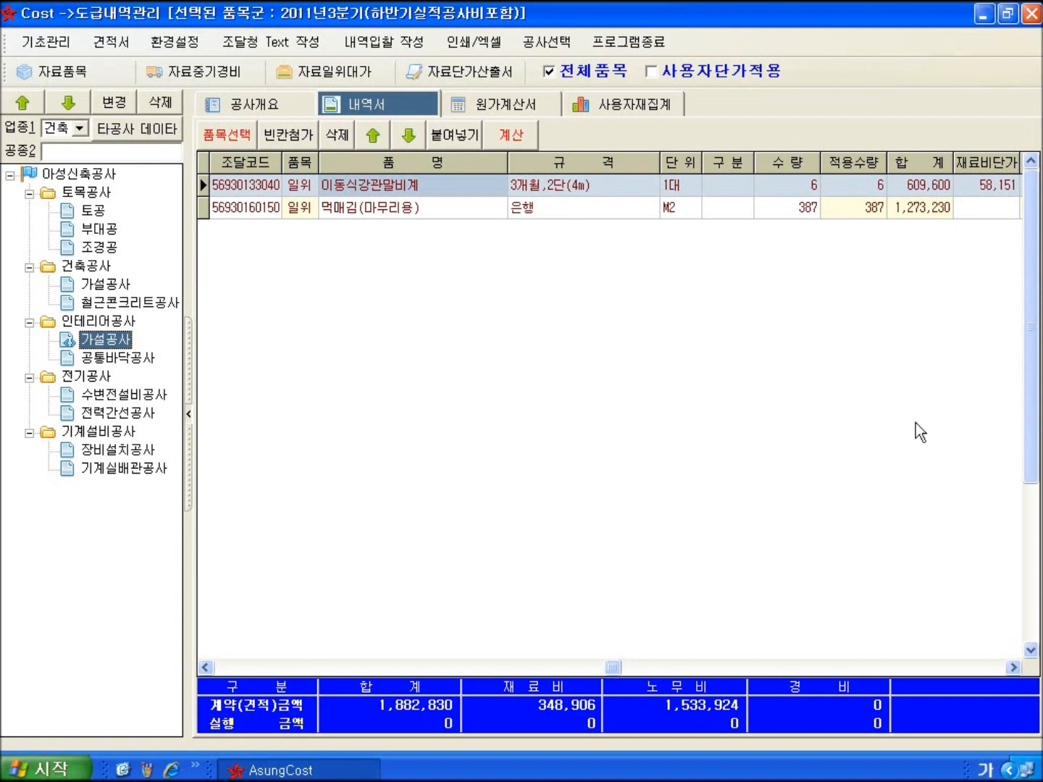
left_click(1013, 668)
left_click(1015, 667)
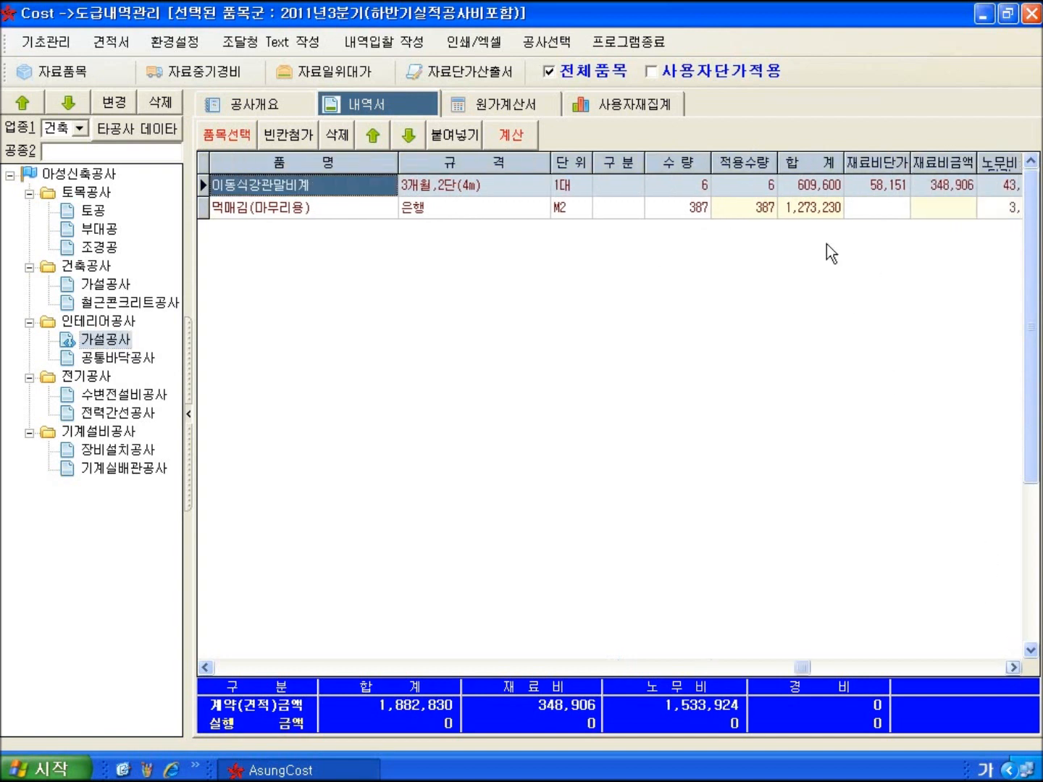
left_click(295, 665)
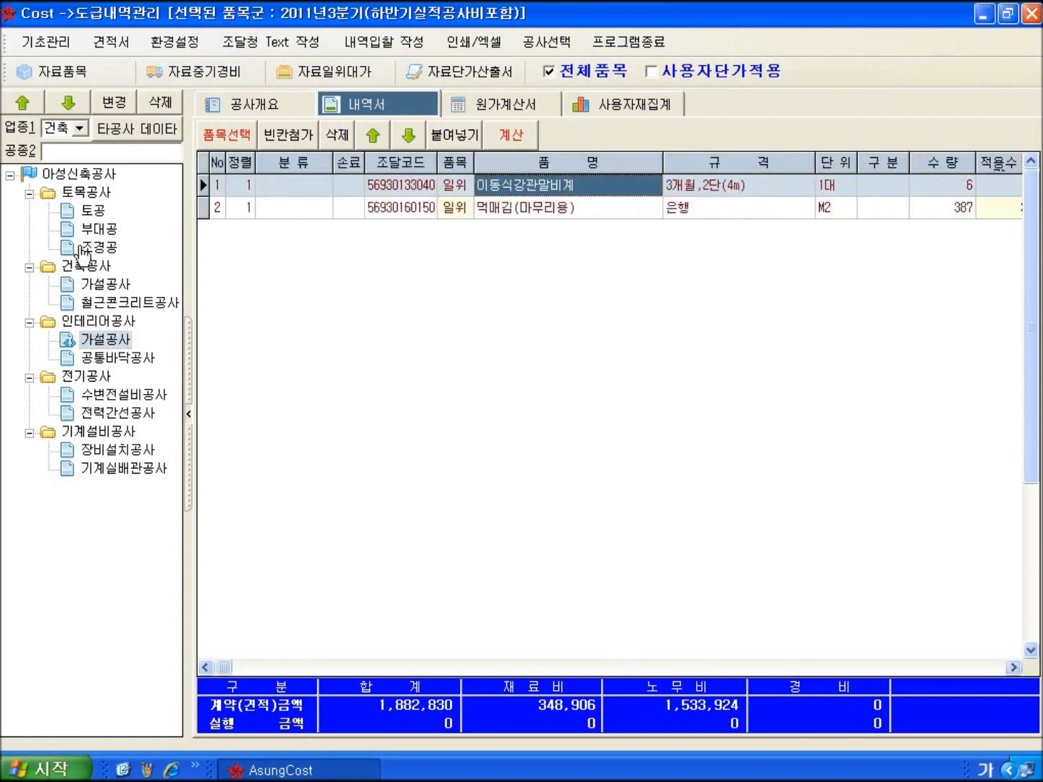
left_click(104, 287)
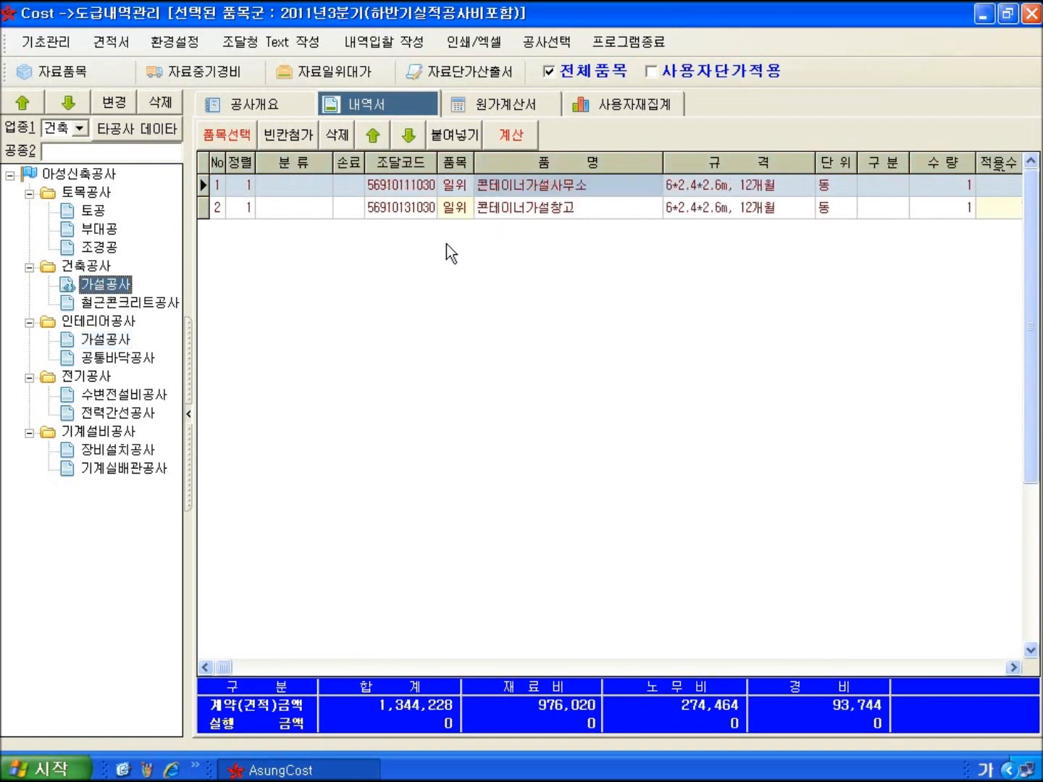
- Open the 내역서출력 환경설정 for the whole 아성신축공사 project and generate the 일괄인쇄 preview of all listed forms
left_click(88, 177)
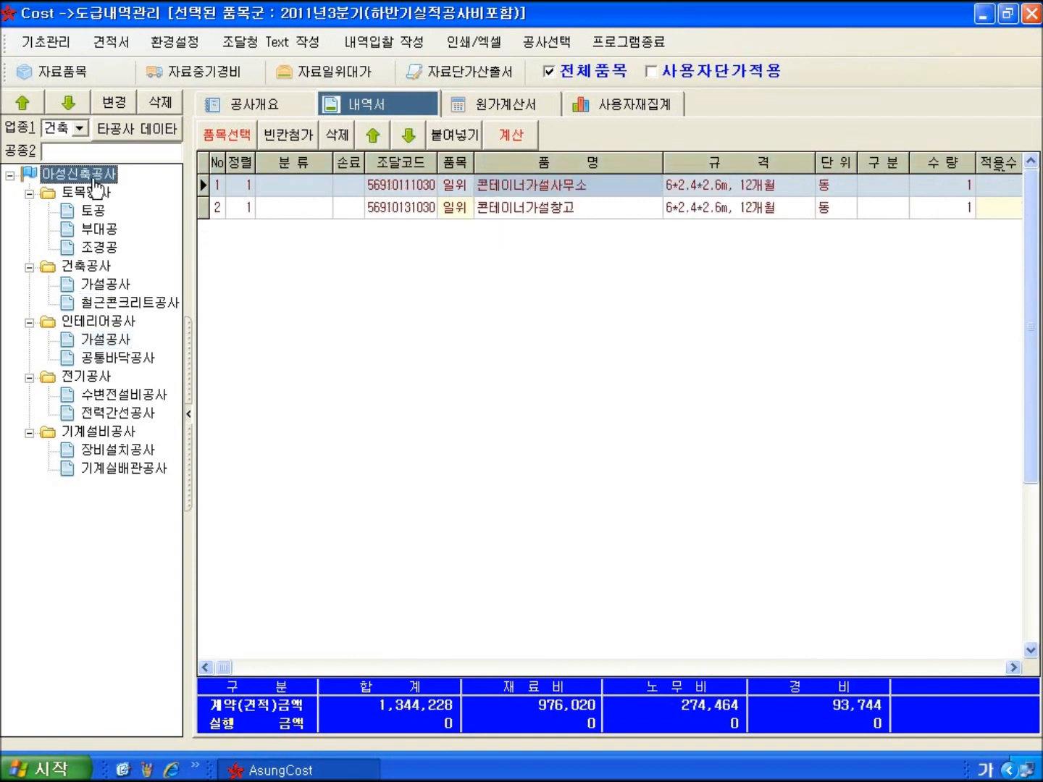
left_click(485, 48)
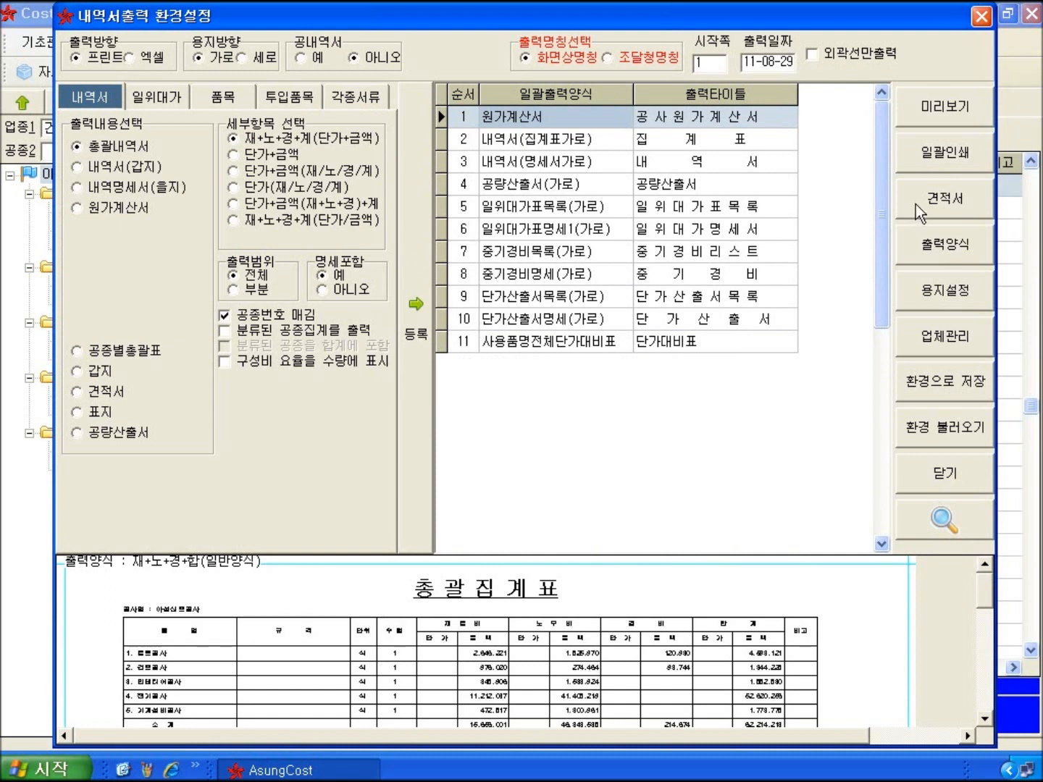
left_click(924, 160)
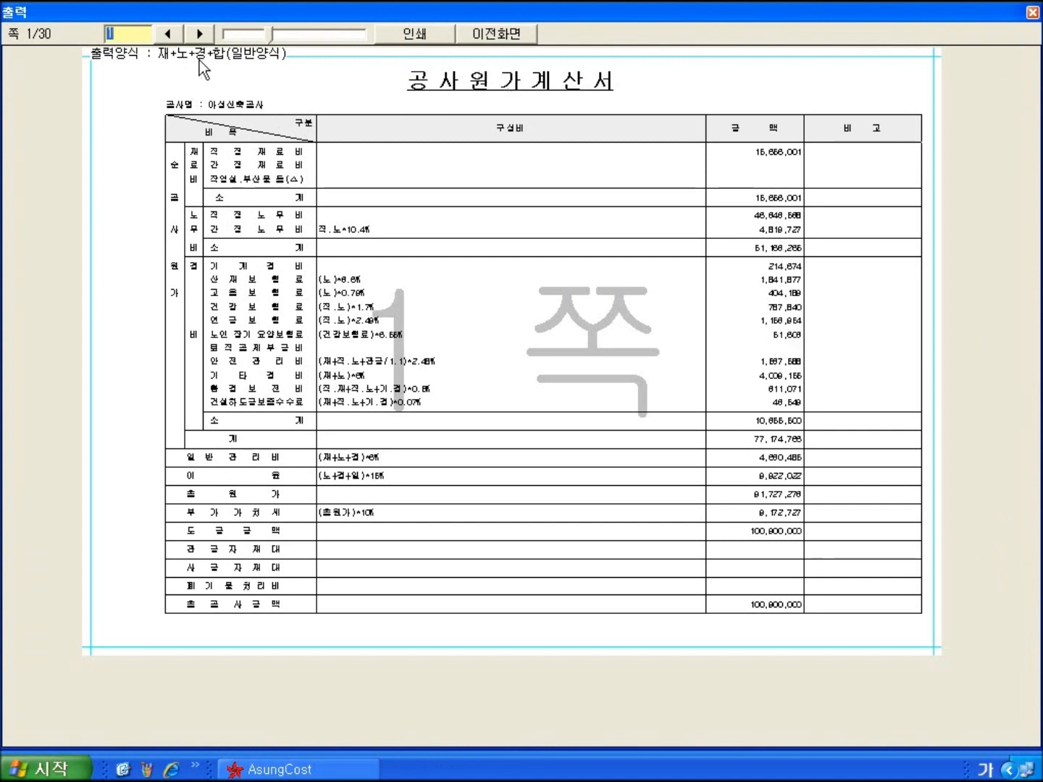
- Review the 공사원가계산서 and 집계표 pages of the preview, continuing to the 토공 내역서 on page 8
left_click(200, 35)
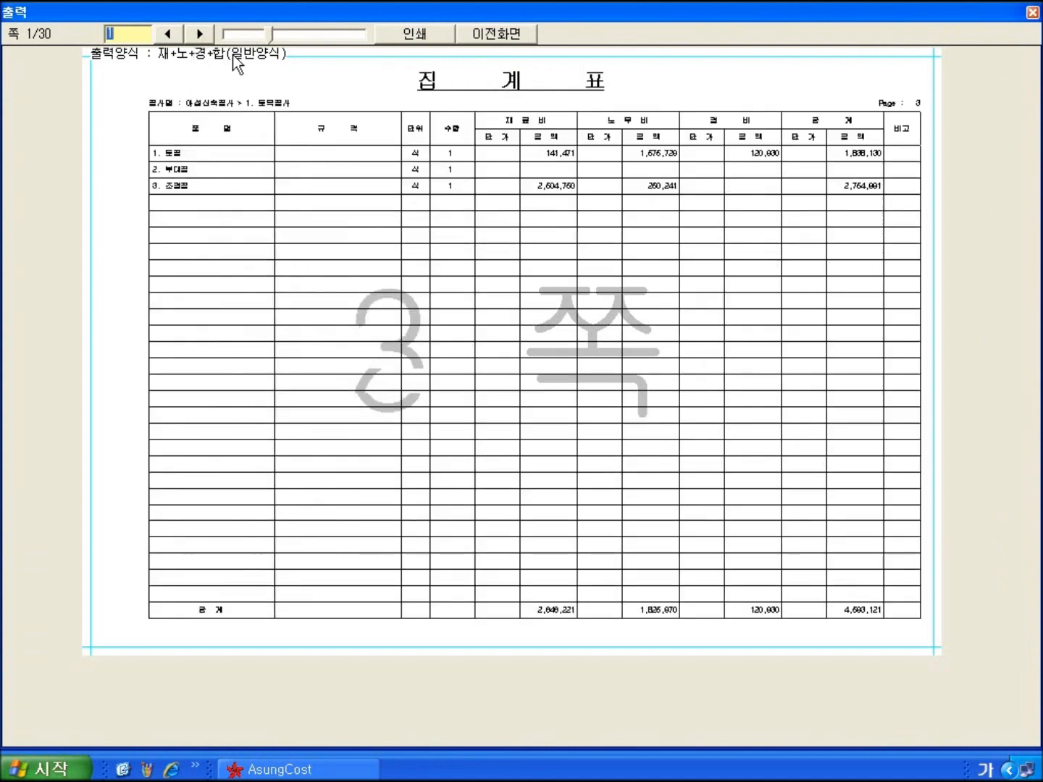
left_click(200, 34)
left_click(200, 34)
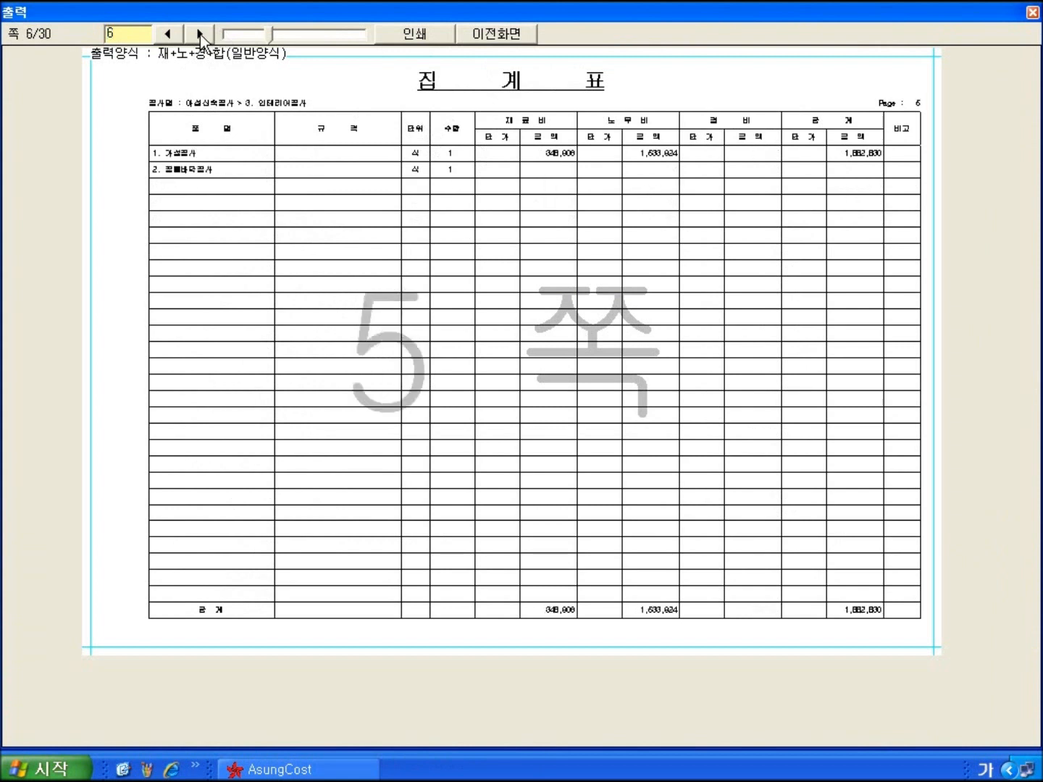
left_click(199, 34)
left_click(199, 34)
left_click(199, 35)
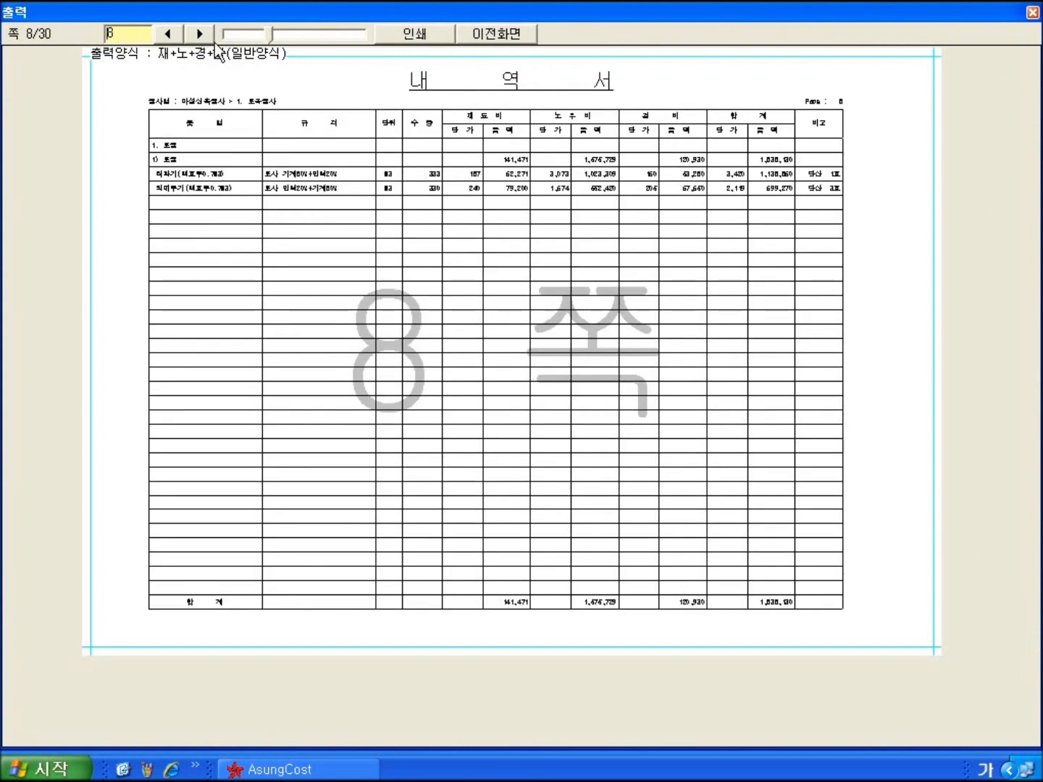
- Enlarge the preview and review the 내역서 pages of 토목공사 and 건축공사, up to 인테리어공사 가설공사 on page 13
left_click_drag(258, 37, 250, 37)
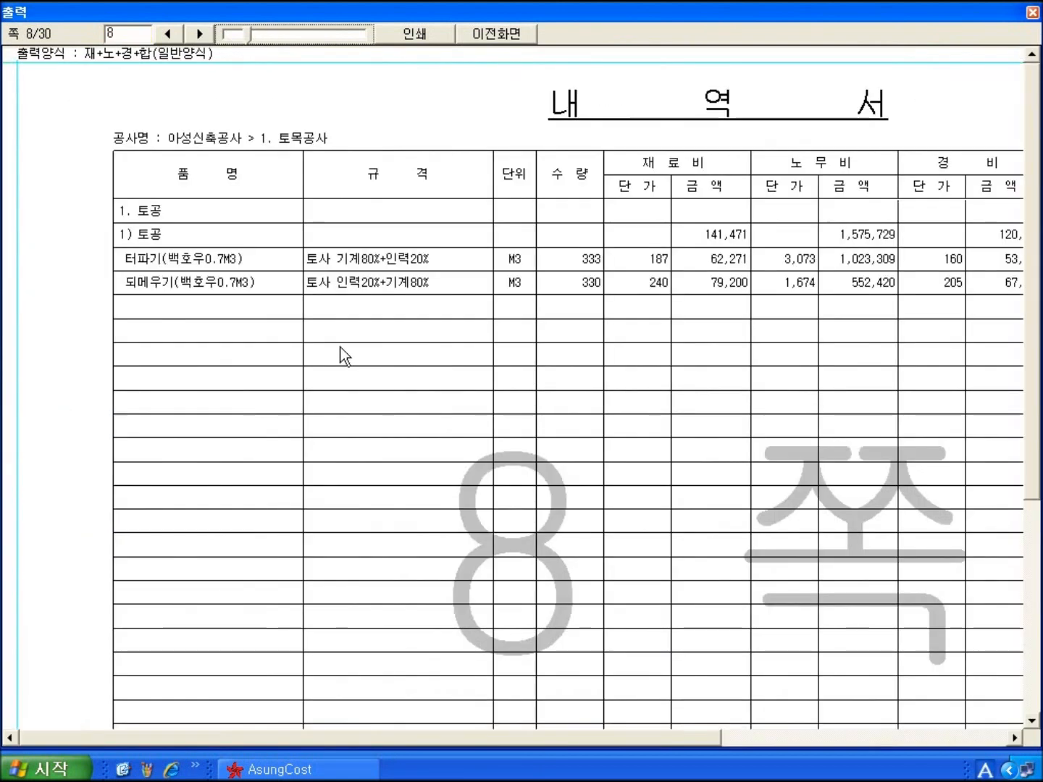
left_click(197, 36)
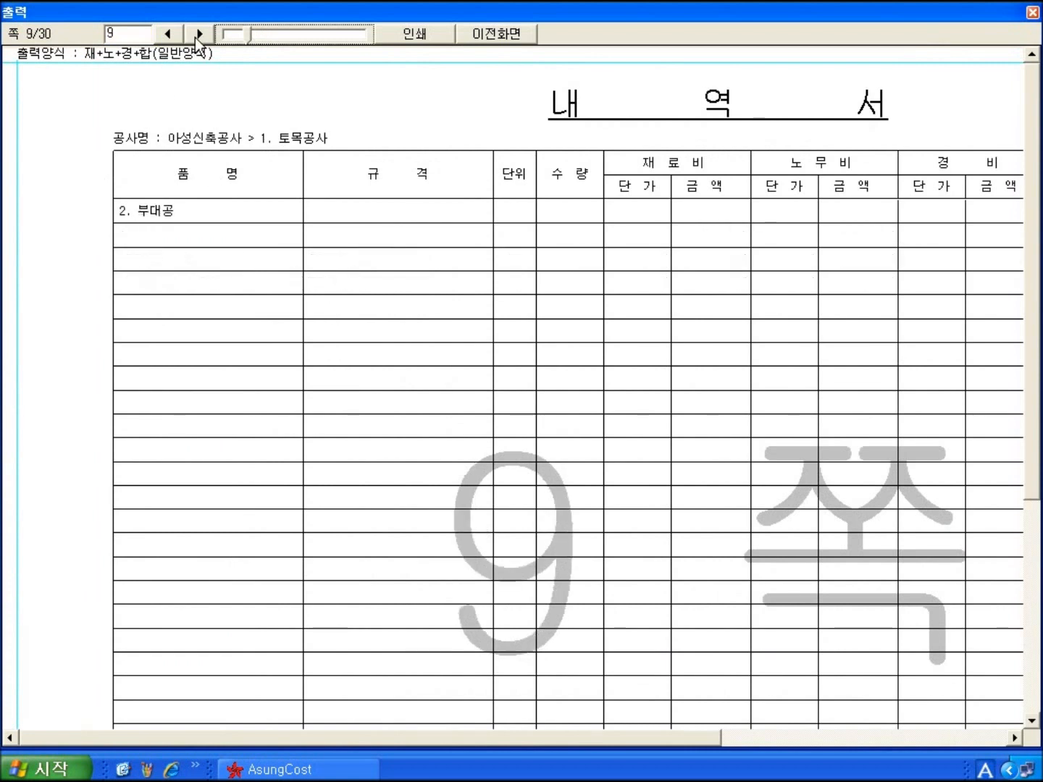
left_click(197, 36)
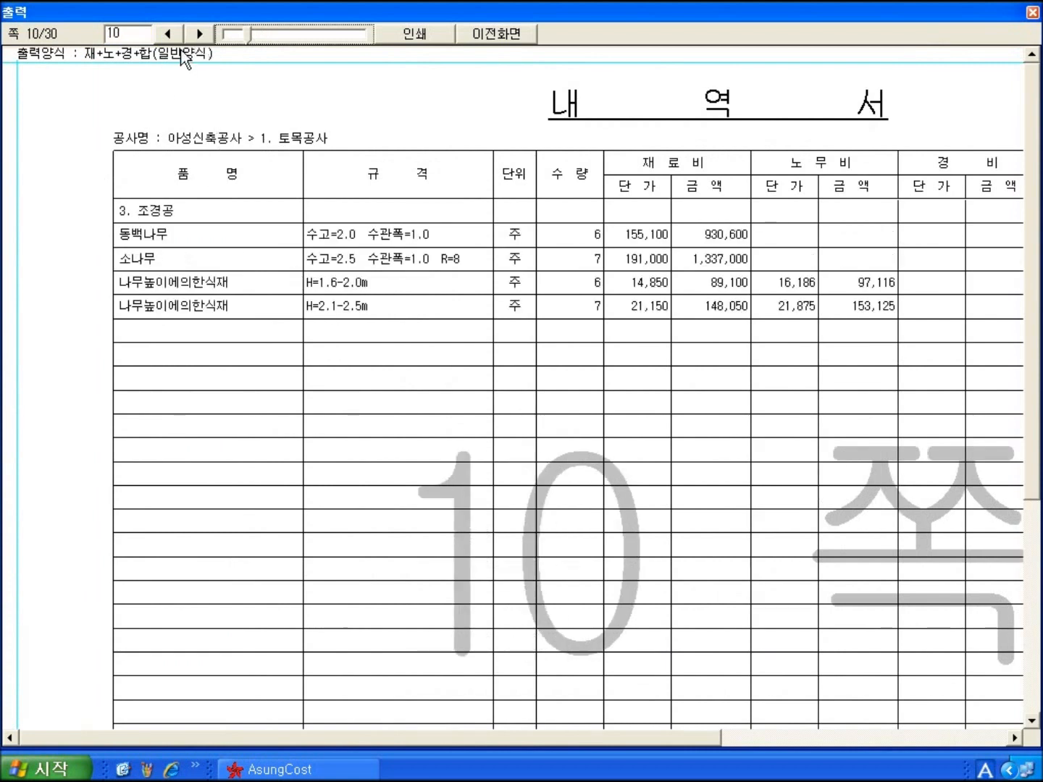
left_click(171, 37)
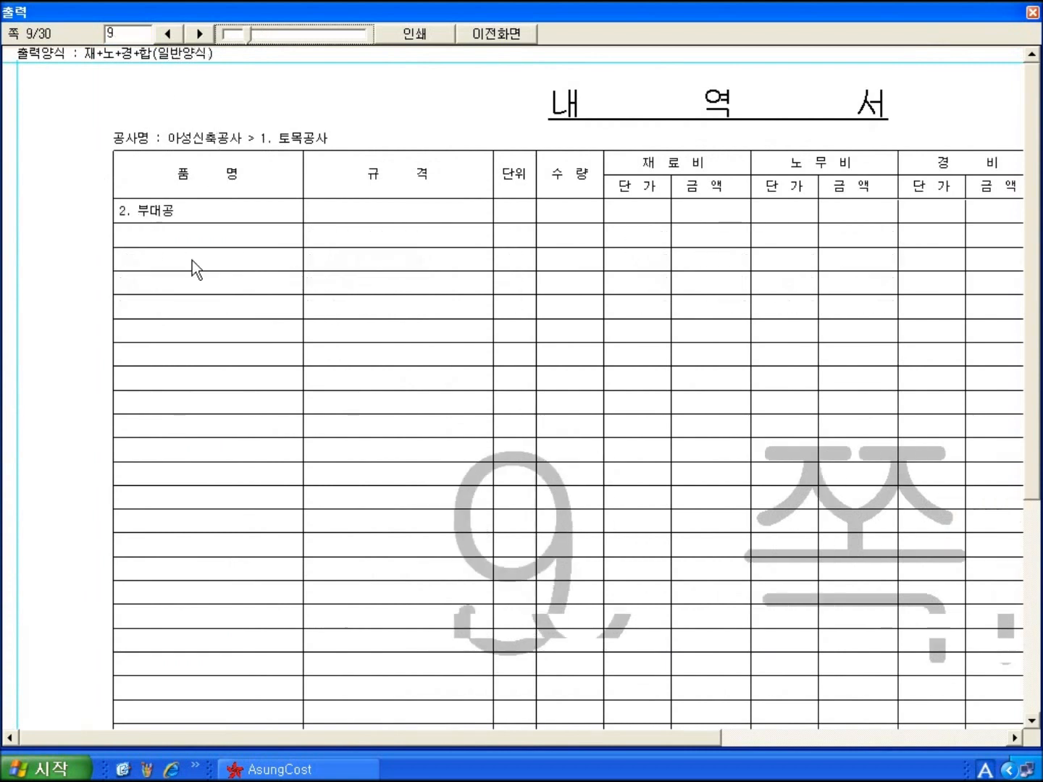
left_click(199, 35)
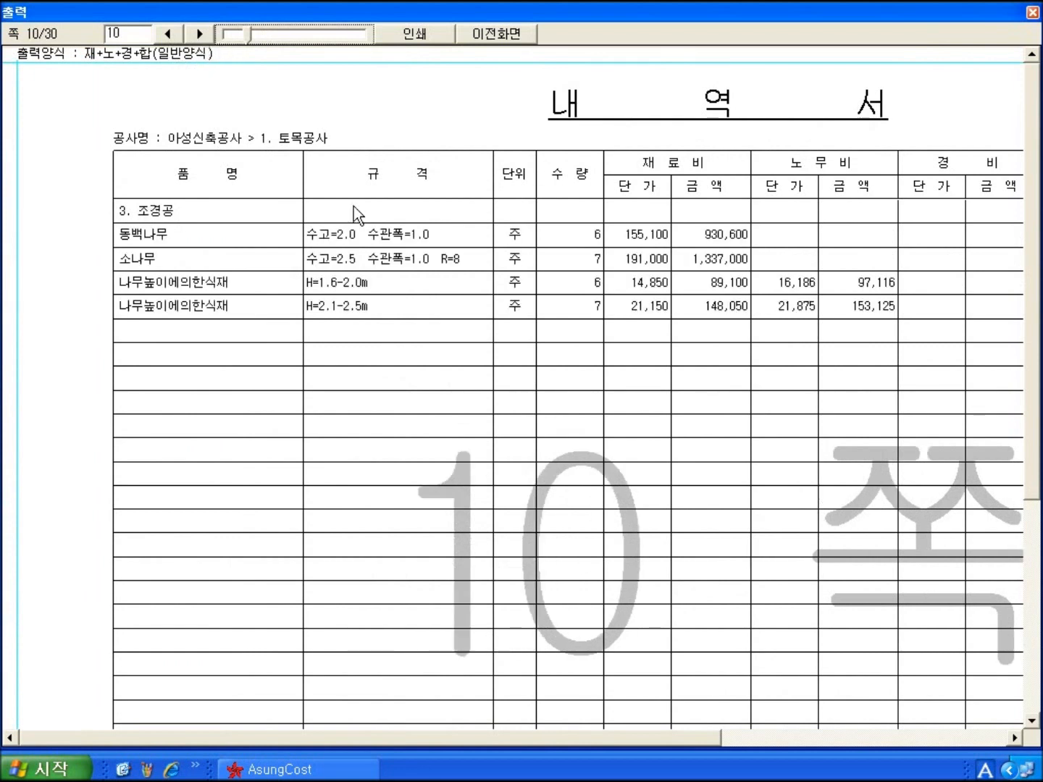
left_click(201, 34)
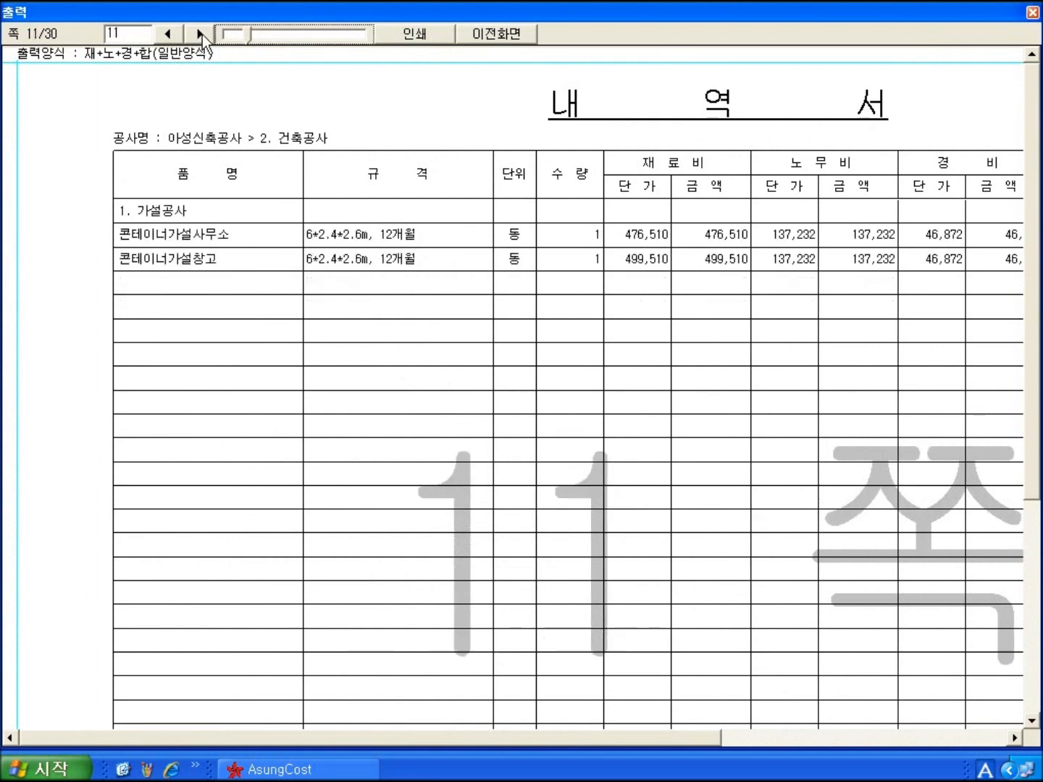
left_click(201, 34)
left_click(201, 35)
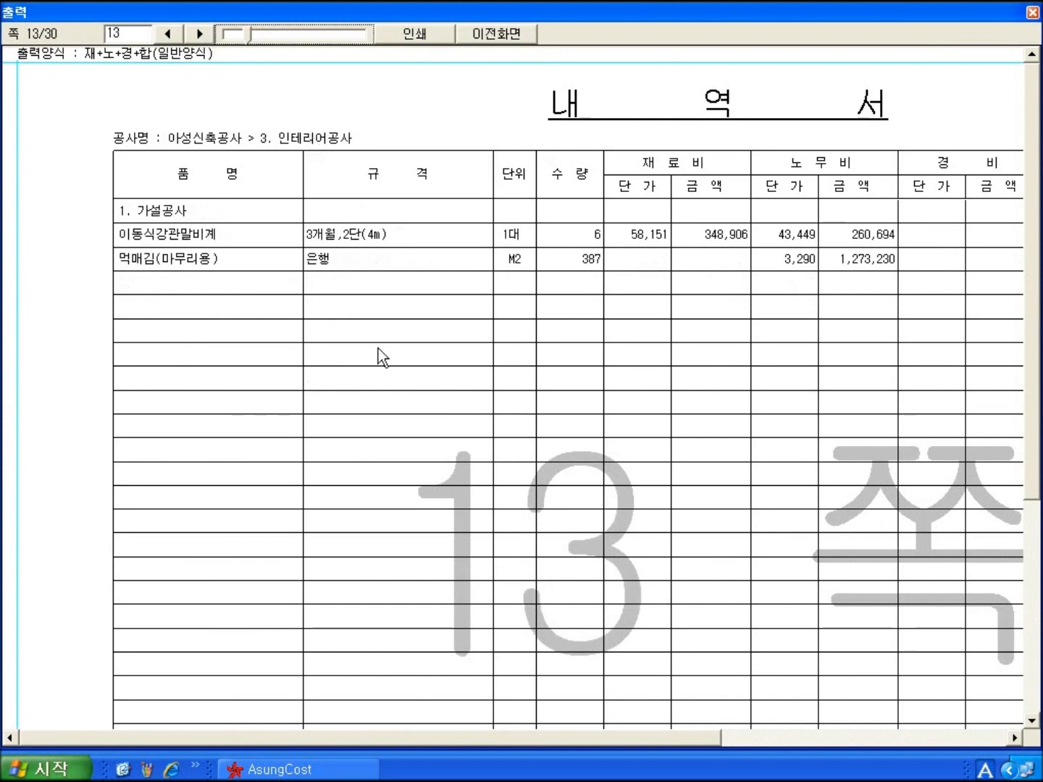
- Review the 전기공사 and 기계설비공사 내역서 pages and their 공량산출서 pages, up to page 20
left_click(198, 34)
left_click(198, 34)
left_click(197, 34)
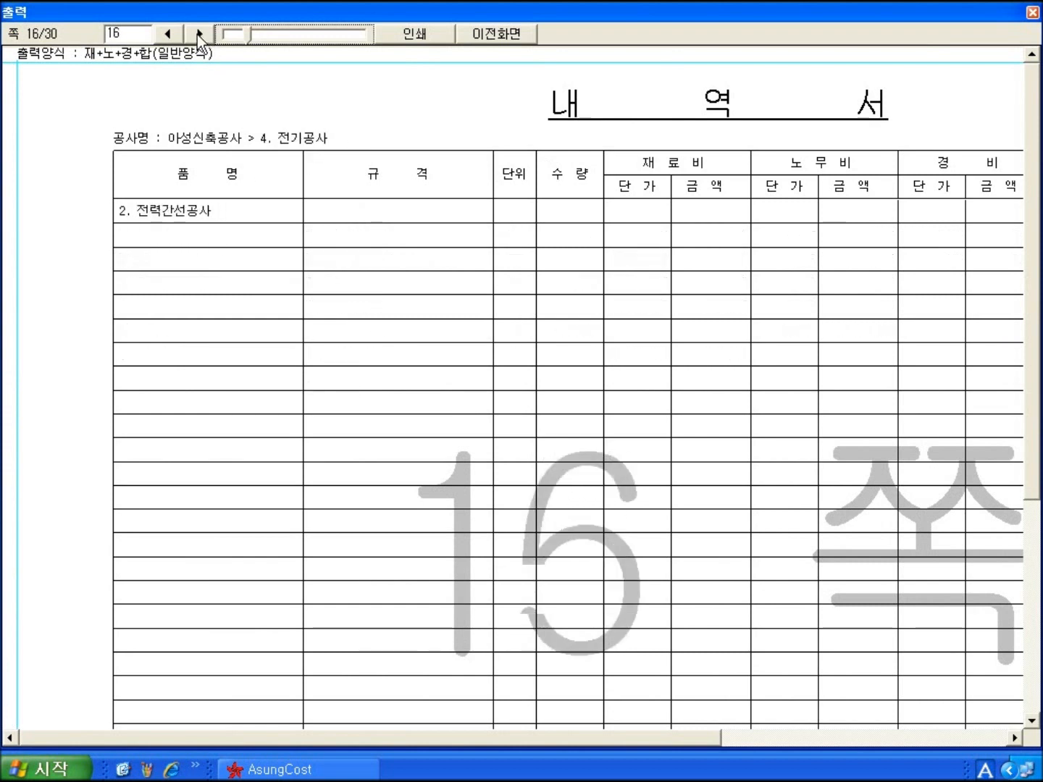
left_click(198, 35)
left_click(197, 34)
left_click(197, 34)
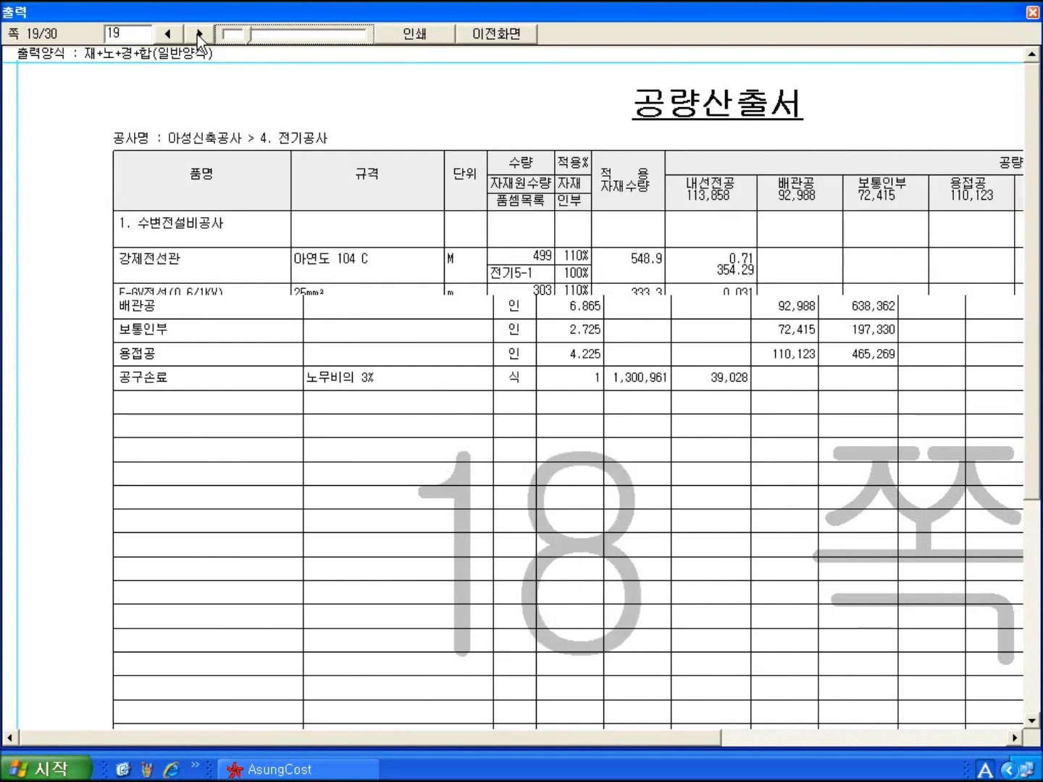
left_click(197, 34)
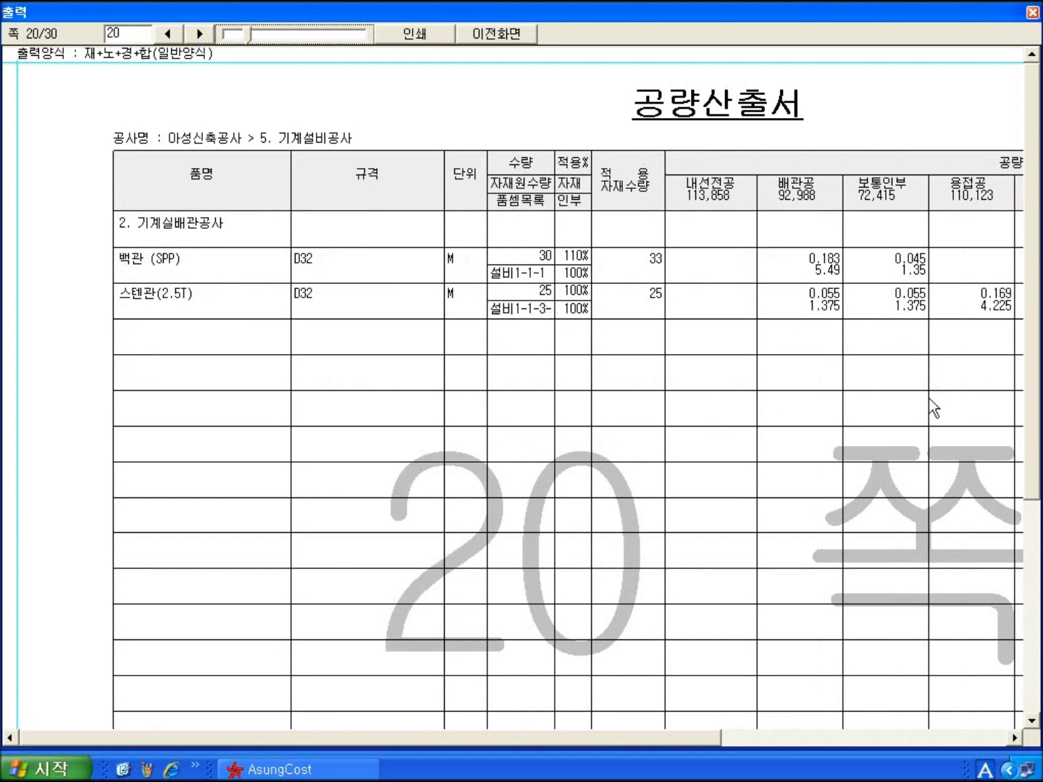
- Review the preview pages from 일위대가표목록 on page 21 to 중기경비리스트 on page 24
left_click(199, 34)
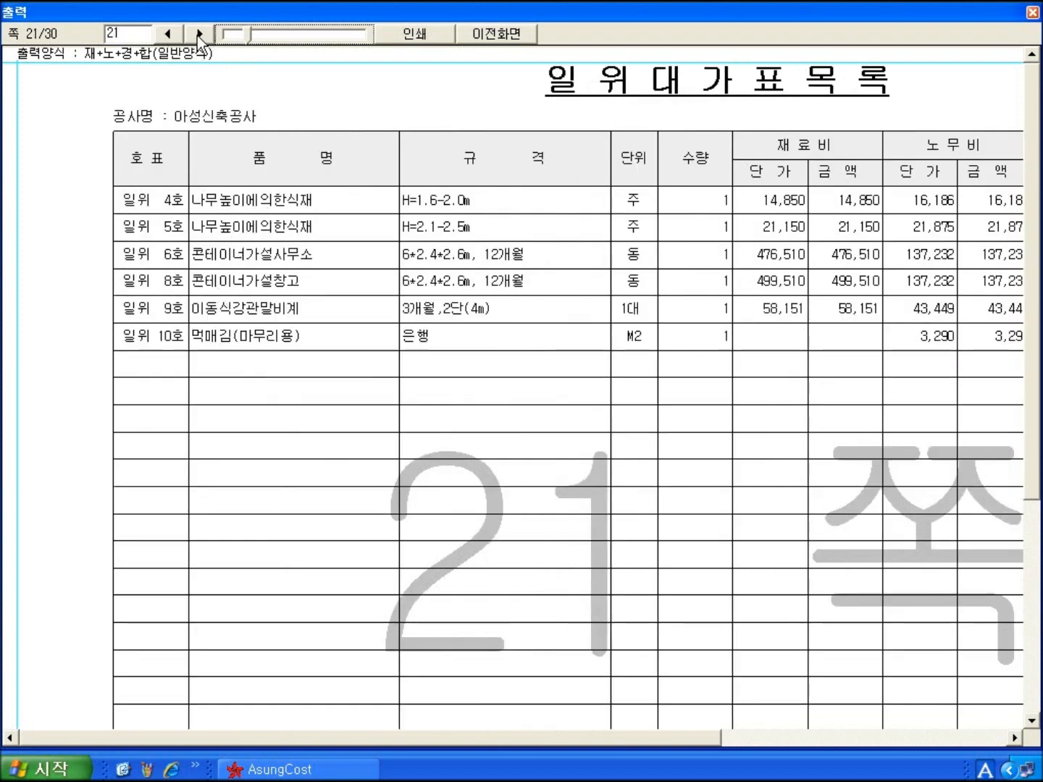
left_click(198, 34)
left_click(176, 35)
left_click(199, 37)
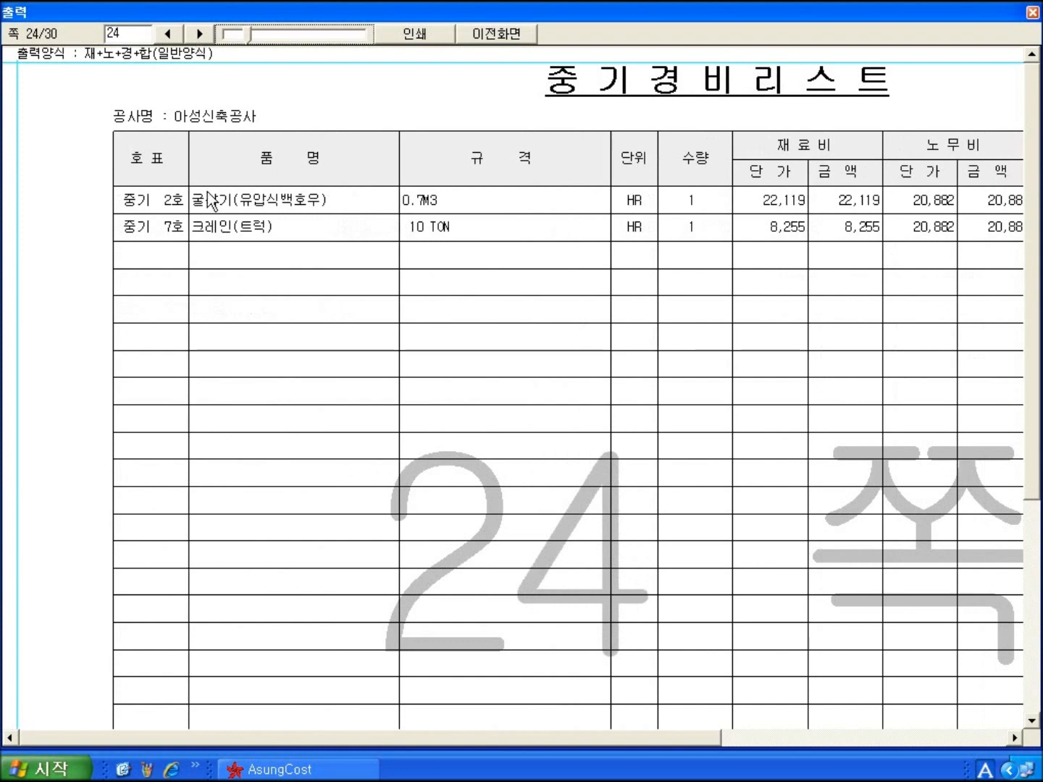
- Review the 단가산출서목록, 단가산출서 and 단가대비표 pages, and return to the project statement by closing the preview and output settings
left_click(193, 36)
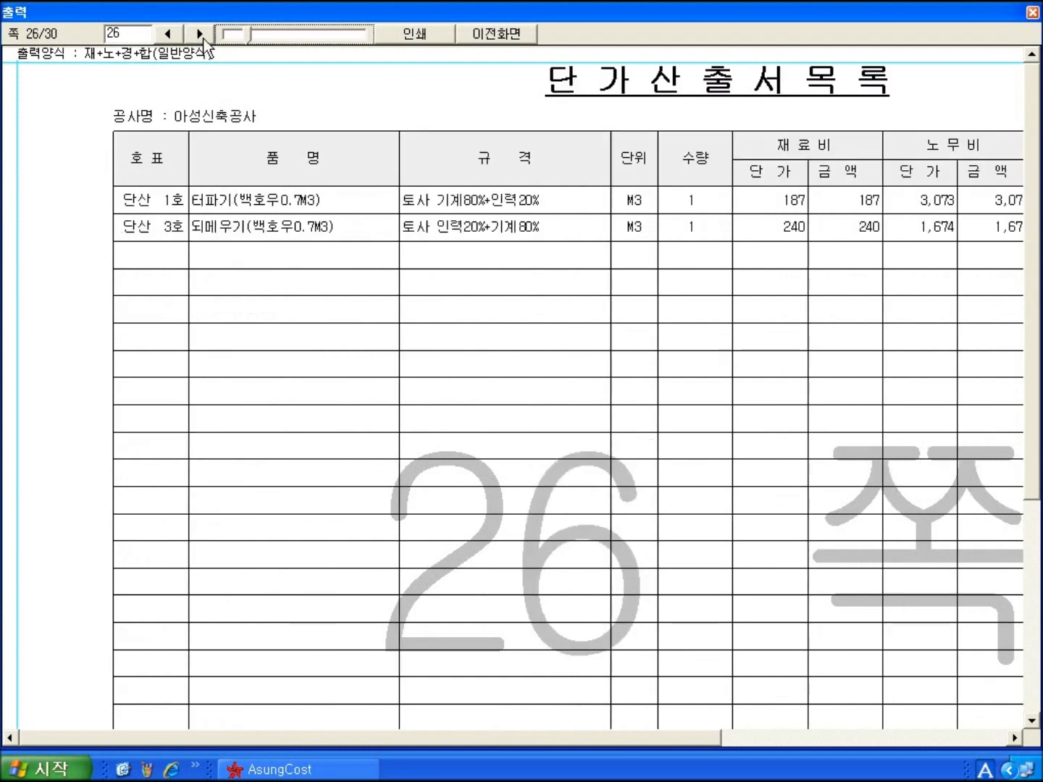
left_click(200, 34)
left_click(200, 34)
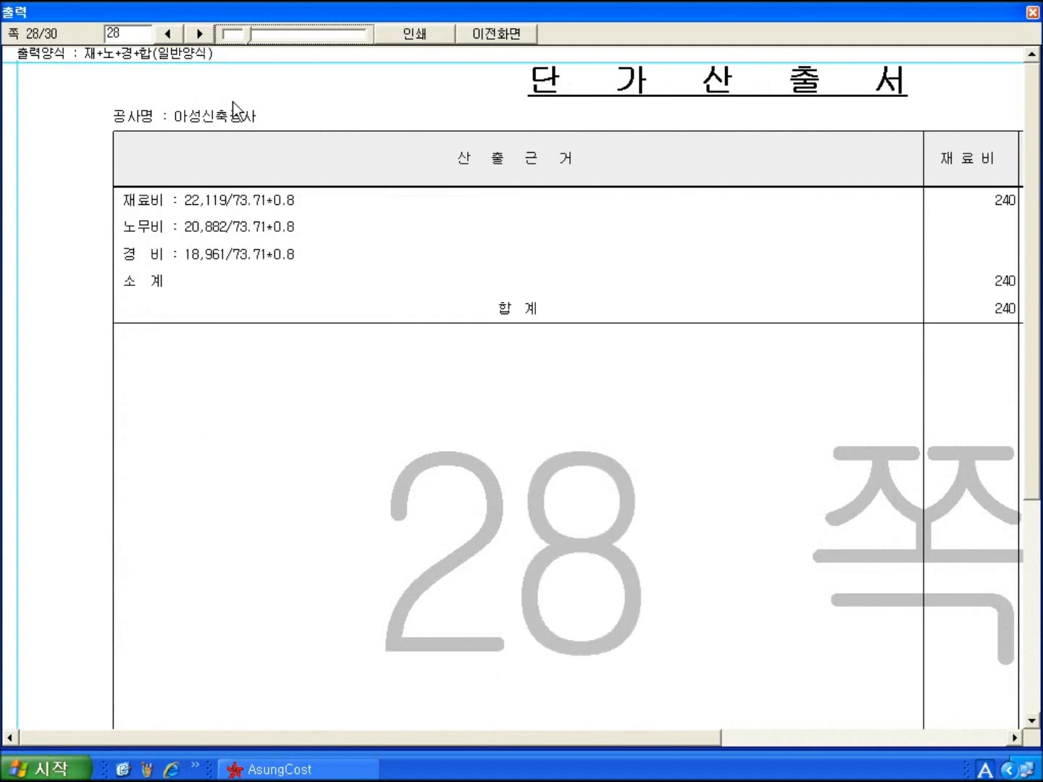
left_click(201, 34)
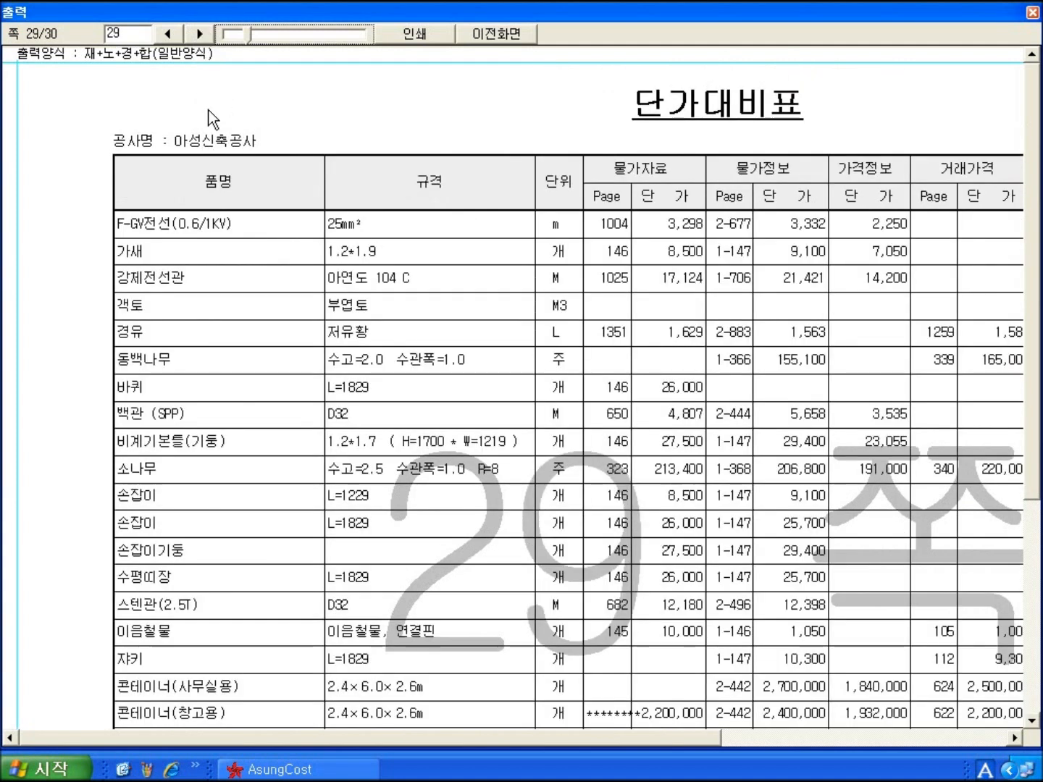
left_click(199, 41)
left_click(174, 35)
left_click(490, 38)
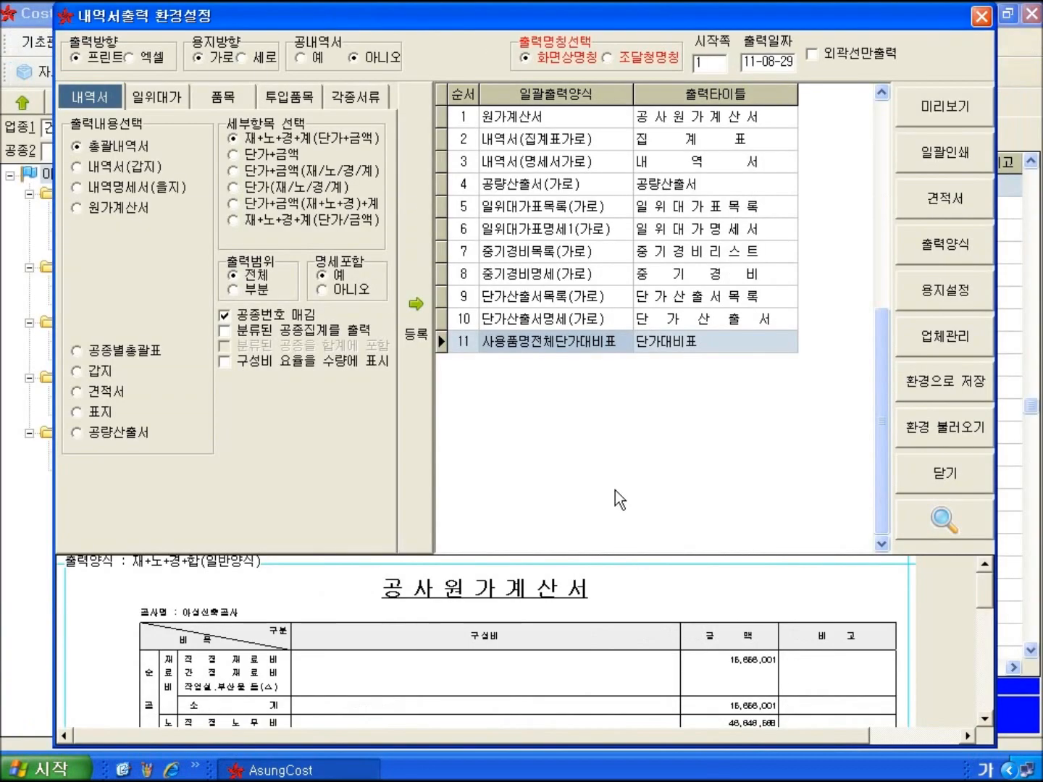
left_click(926, 476)
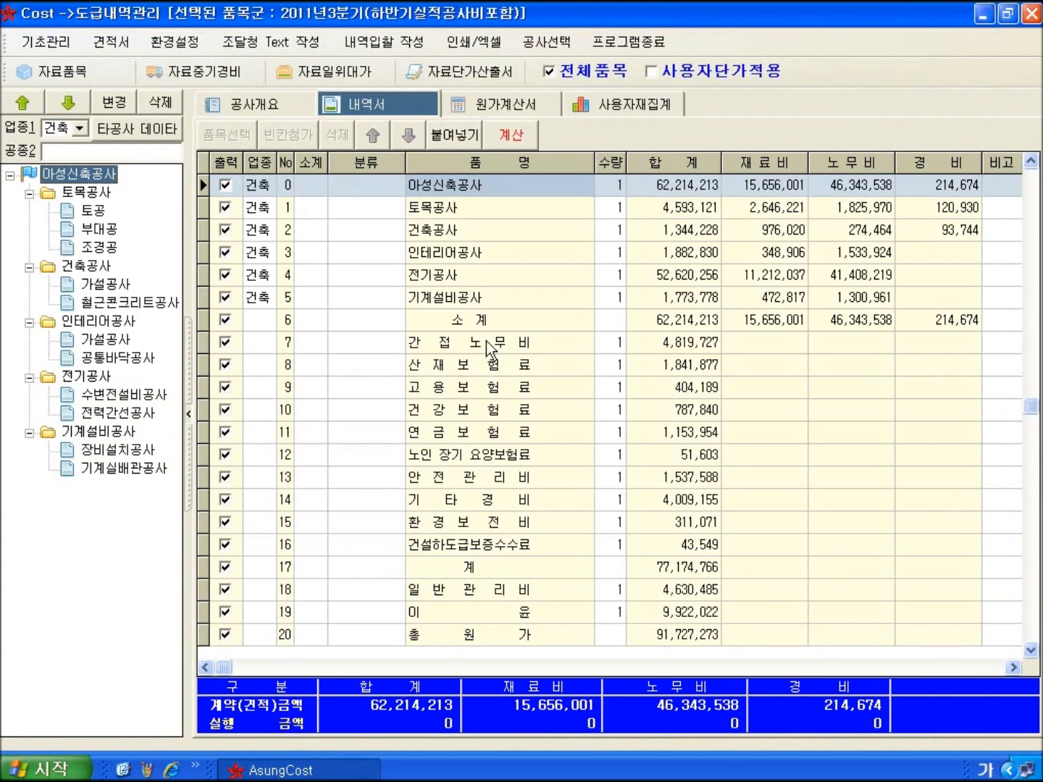